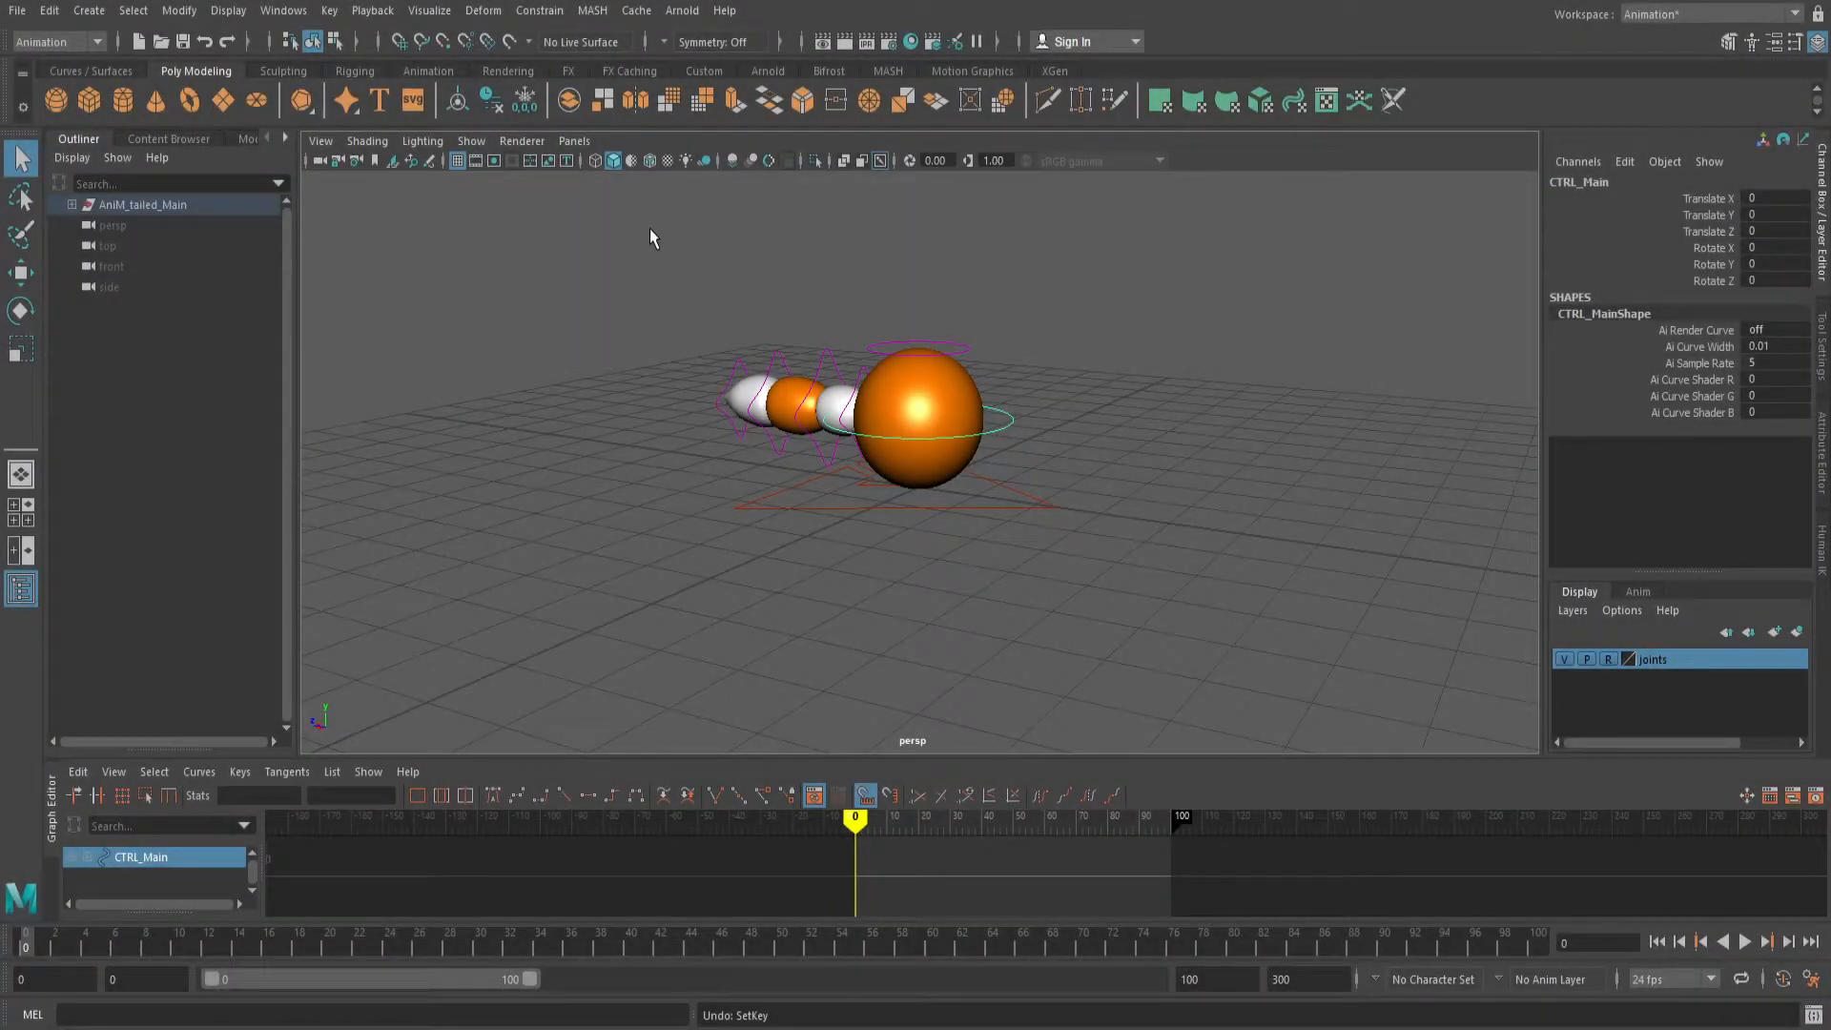
Select all of the tailed ball rig's controls and set a key on them at frame 0.
left_click_drag(655, 234, 1130, 608)
key("f")
scroll(1027, 850, "up", 2)
scroll(1026, 850, "down", 1)
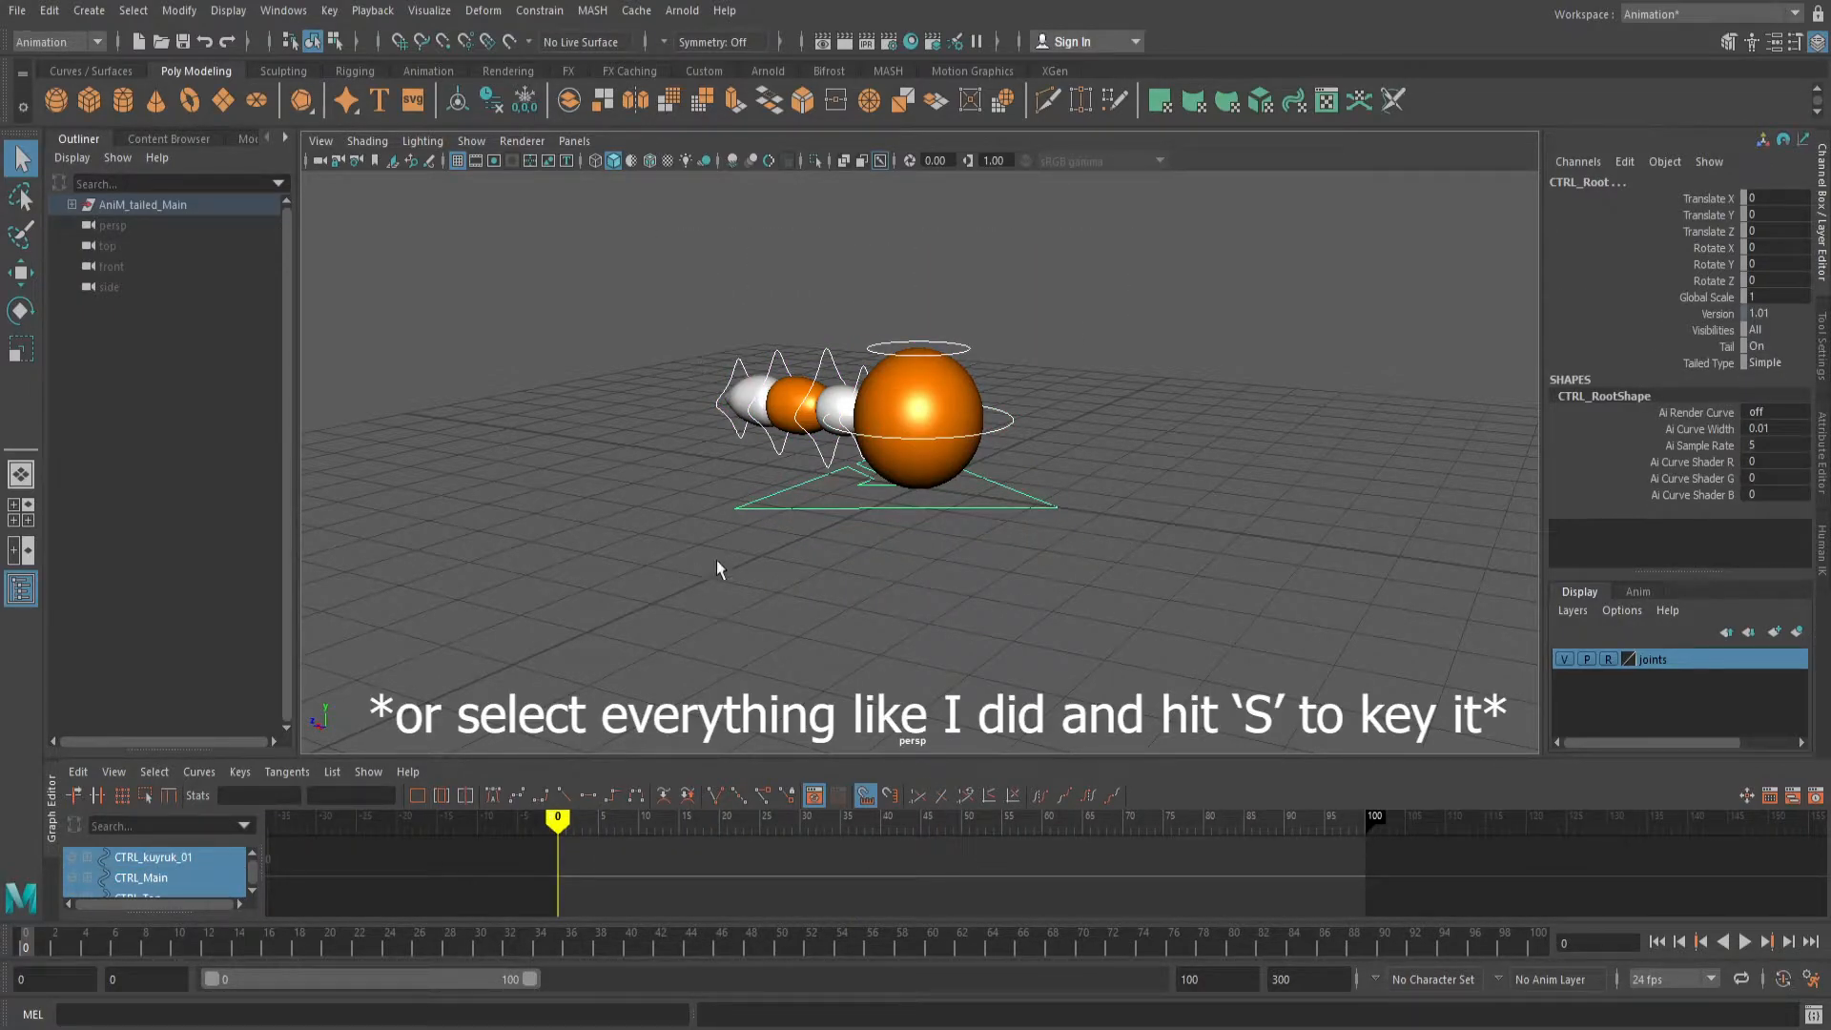
left_click_drag(637, 225, 1130, 694)
key("s")
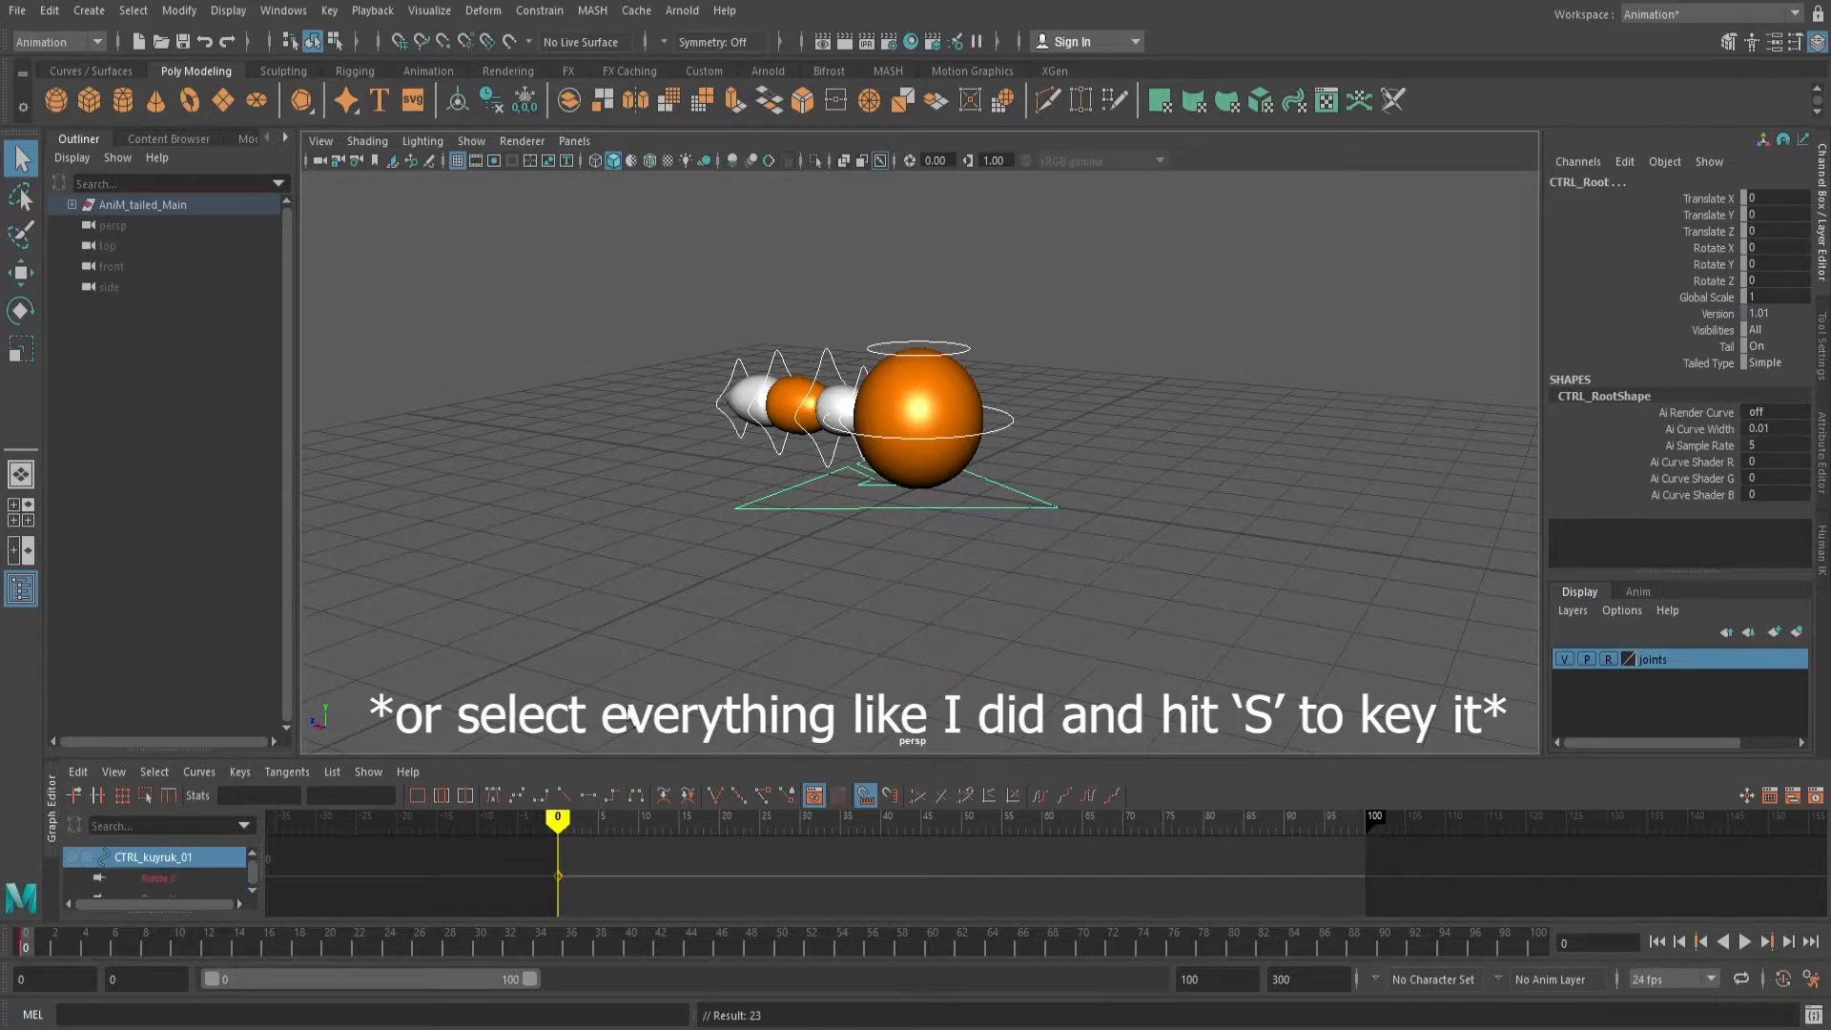
Shorten the playback range to run from frame 0 to frame 25.
mouse_move(558, 822)
left_mouse_down()
mouse_move(578, 832)
mouse_move(557, 826)
left_mouse_up()
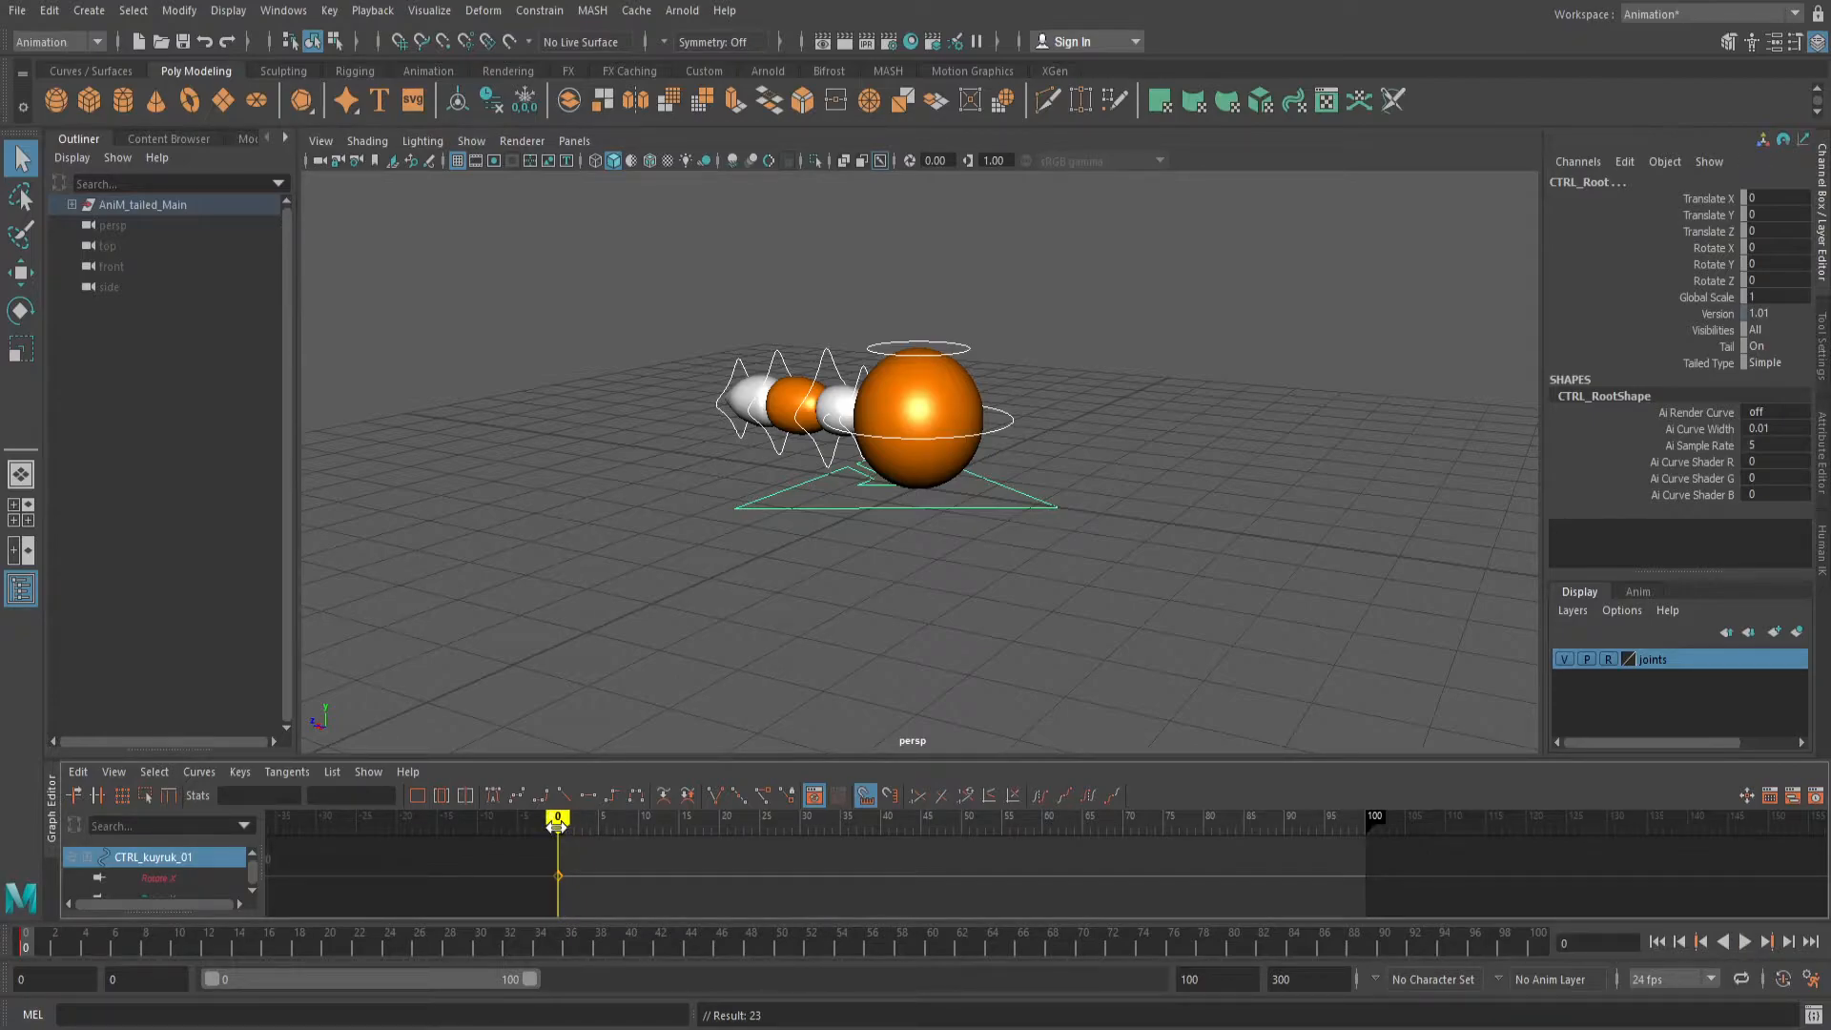
left_click_drag(1375, 819, 770, 818)
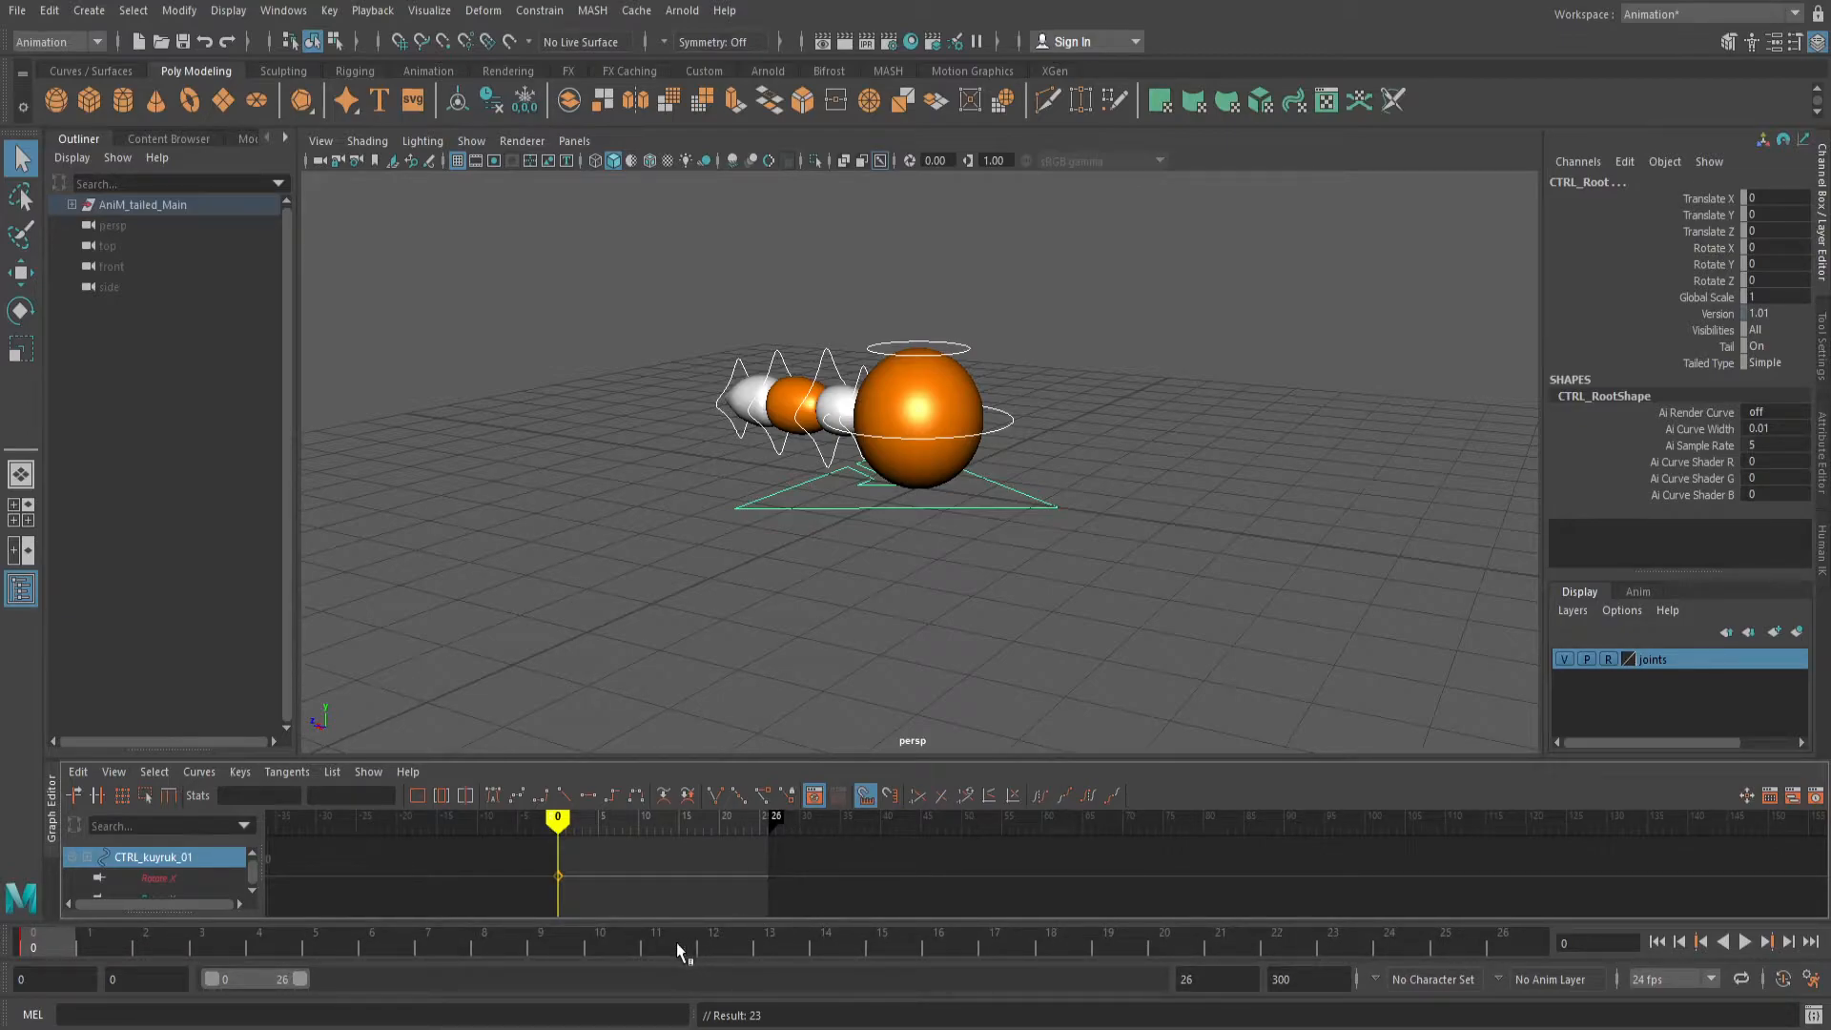
scroll(702, 853, "up", 5)
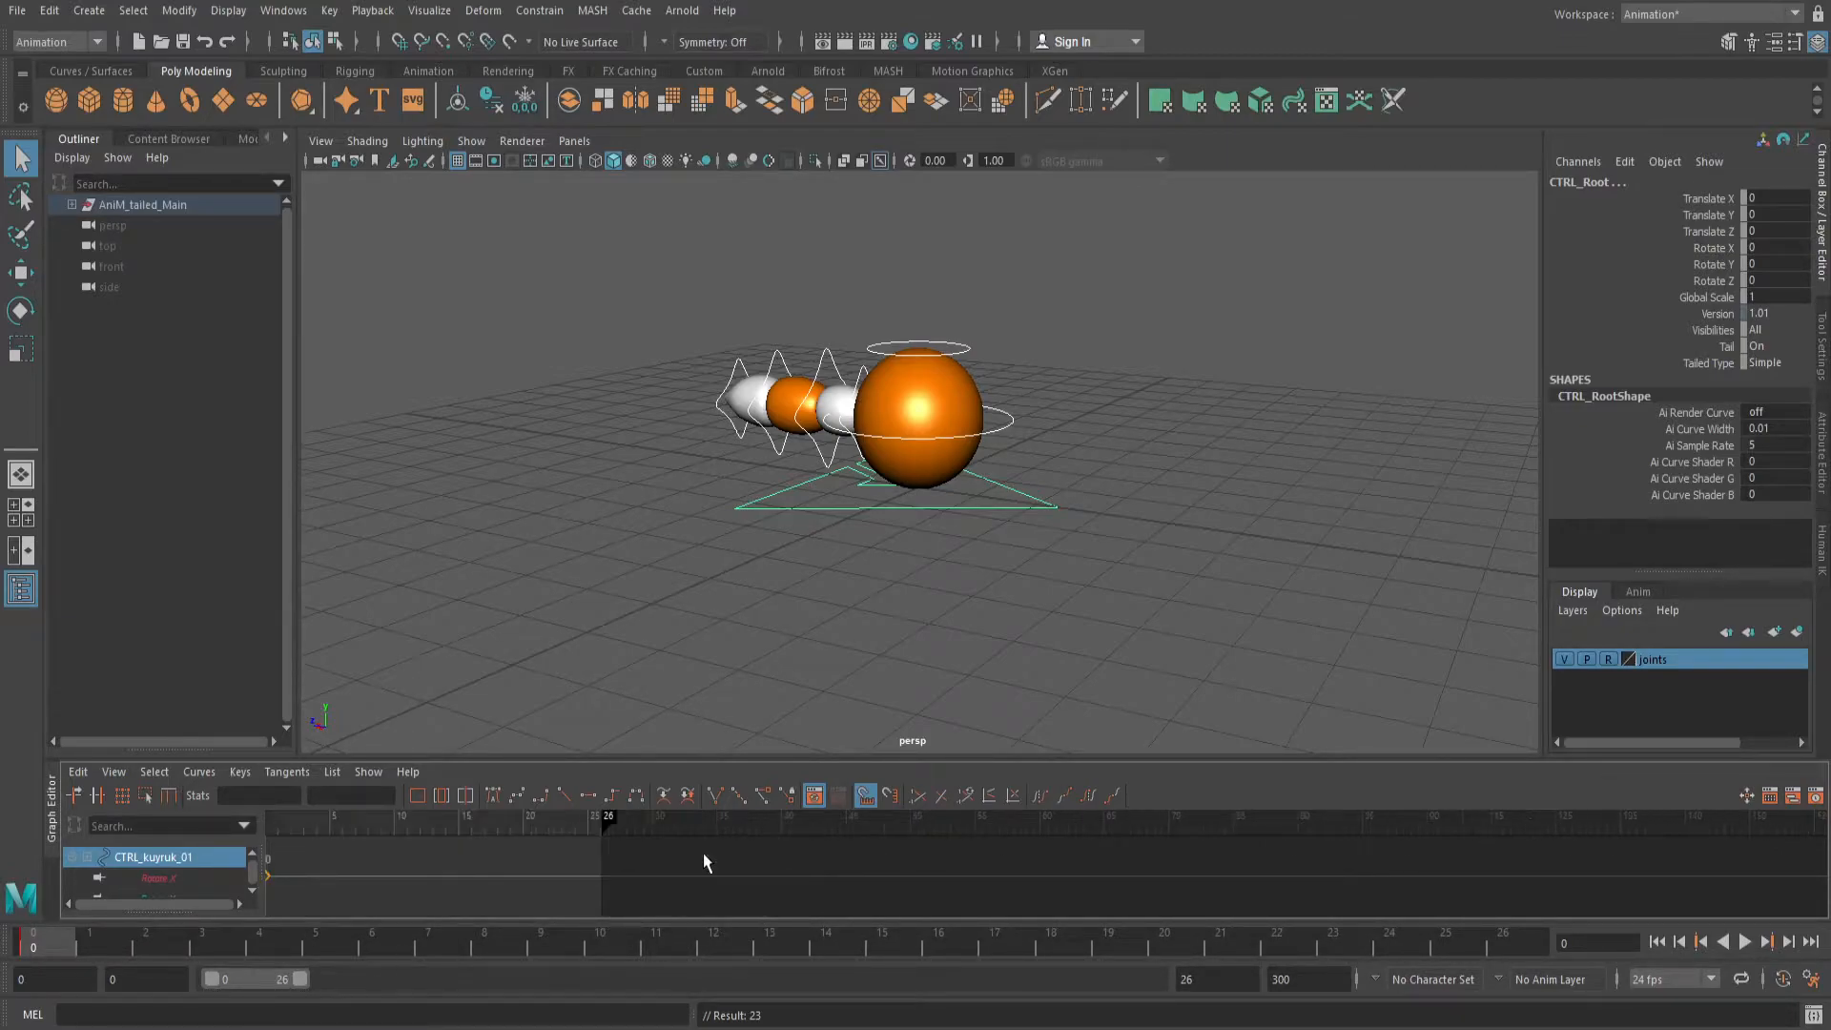
left_click_drag(608, 820, 580, 822)
At frame 12, raise the ball's main control to a Translate Y of about 5.207 and key the ball and tail controls.
key("alt+v")
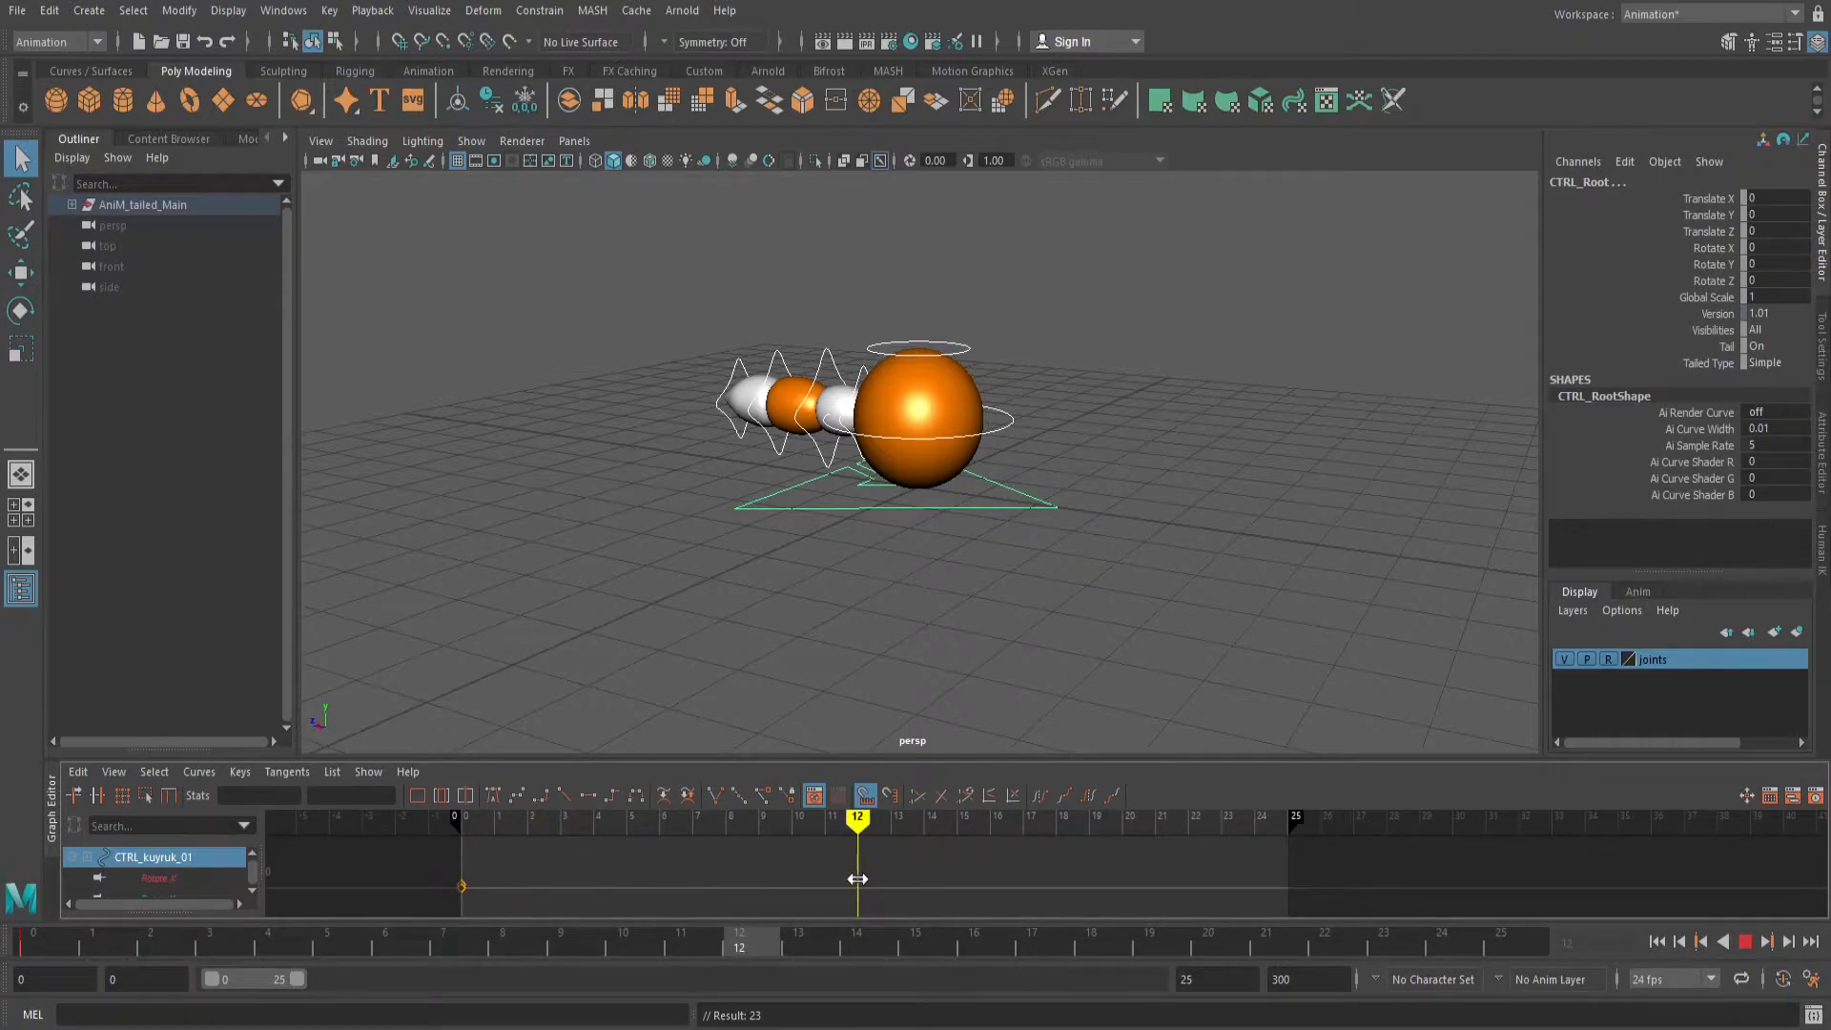
key("alt+v")
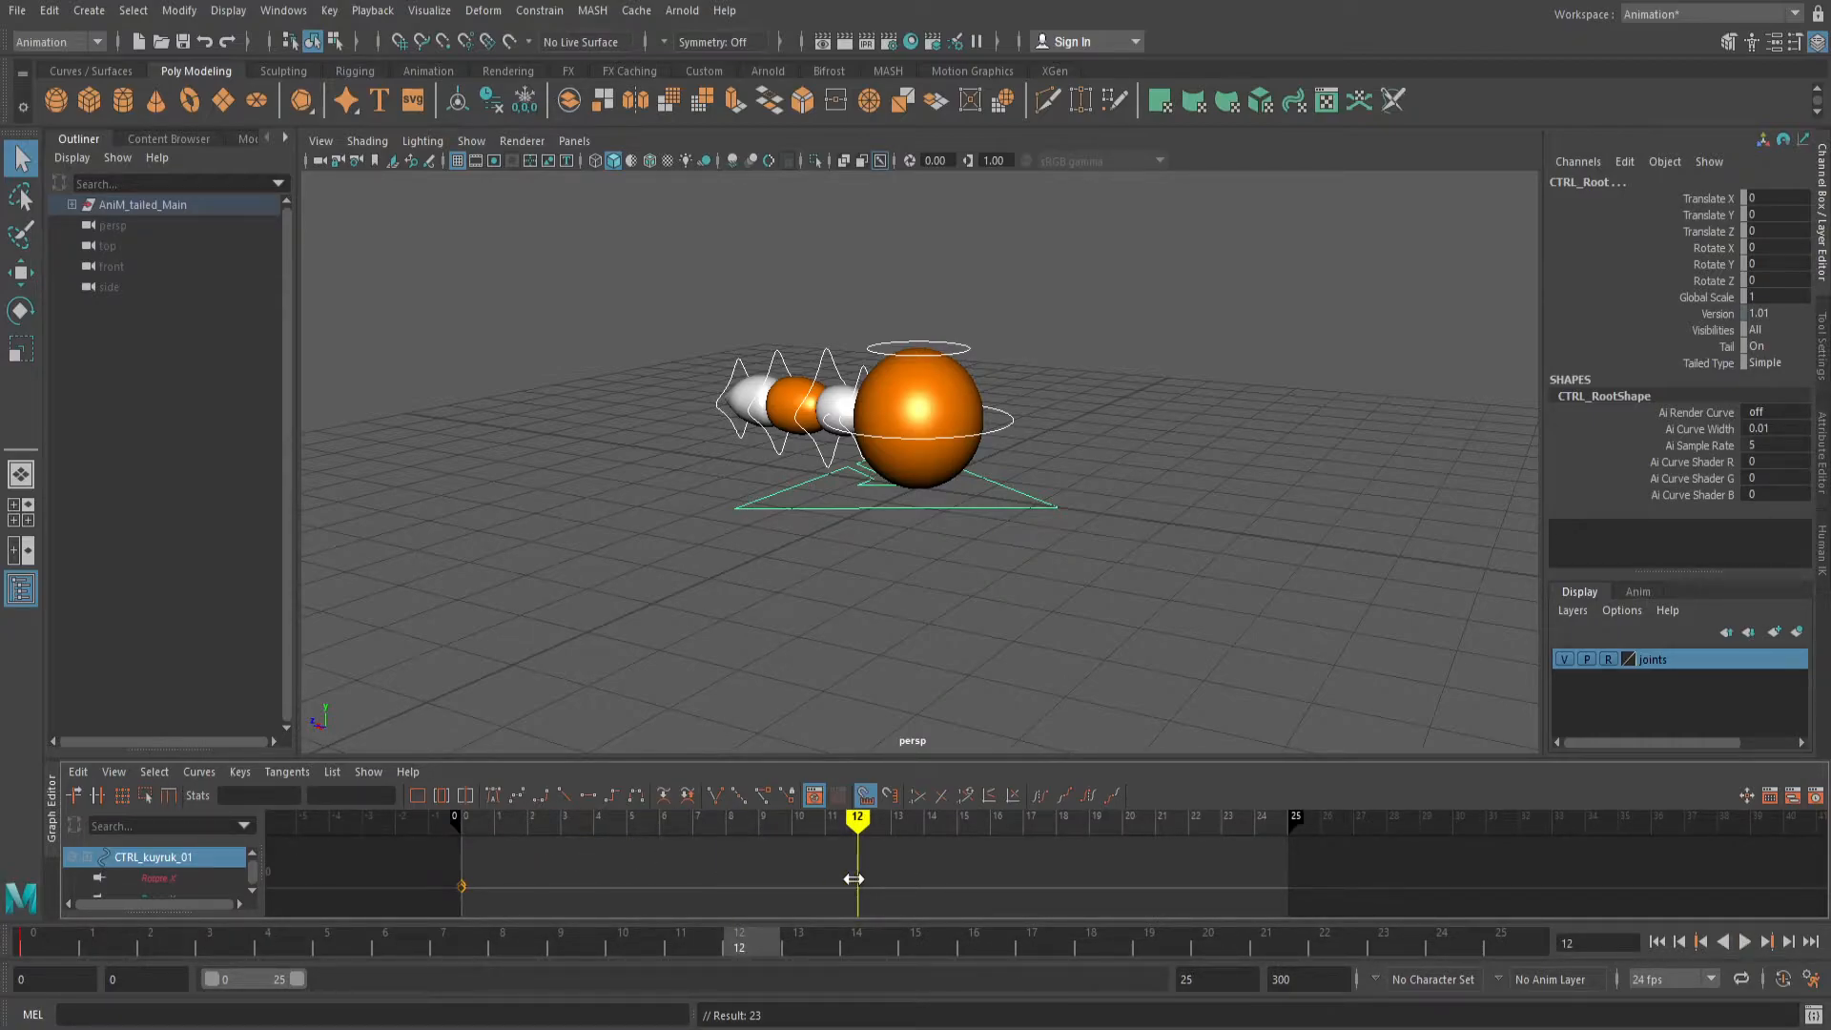
left_click(947, 443)
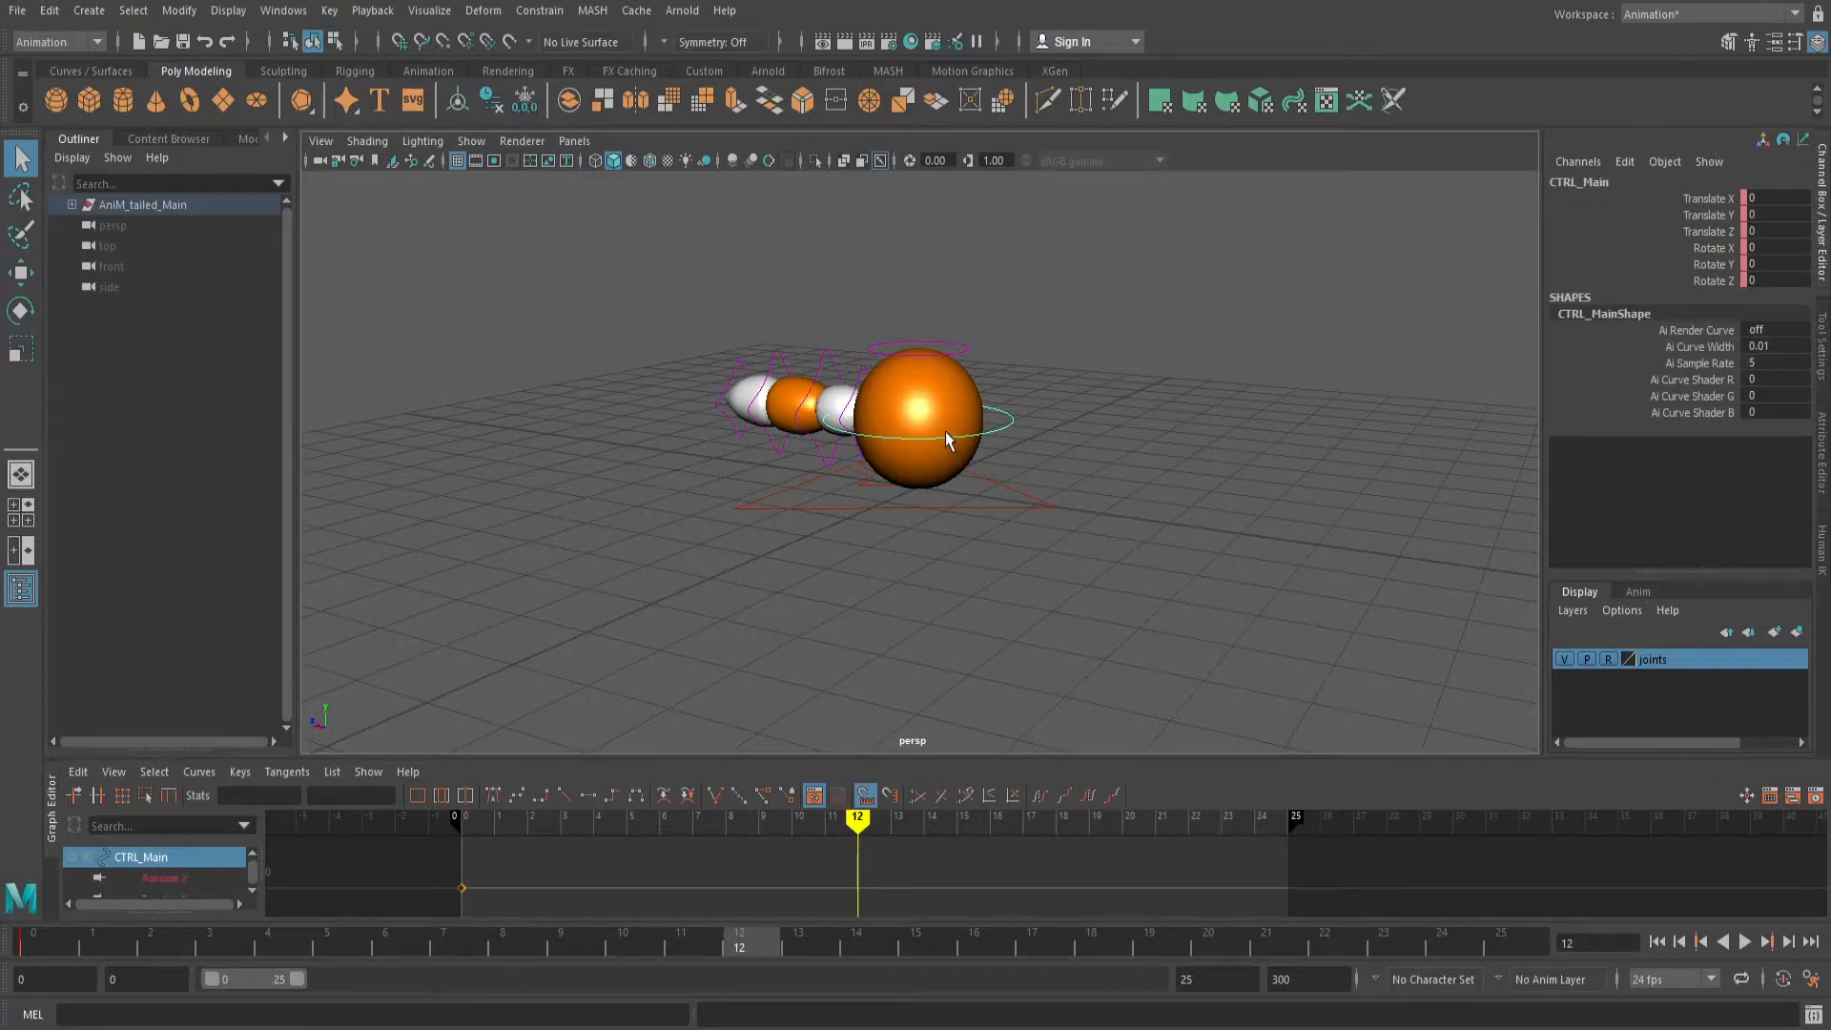
key("w")
key("e")
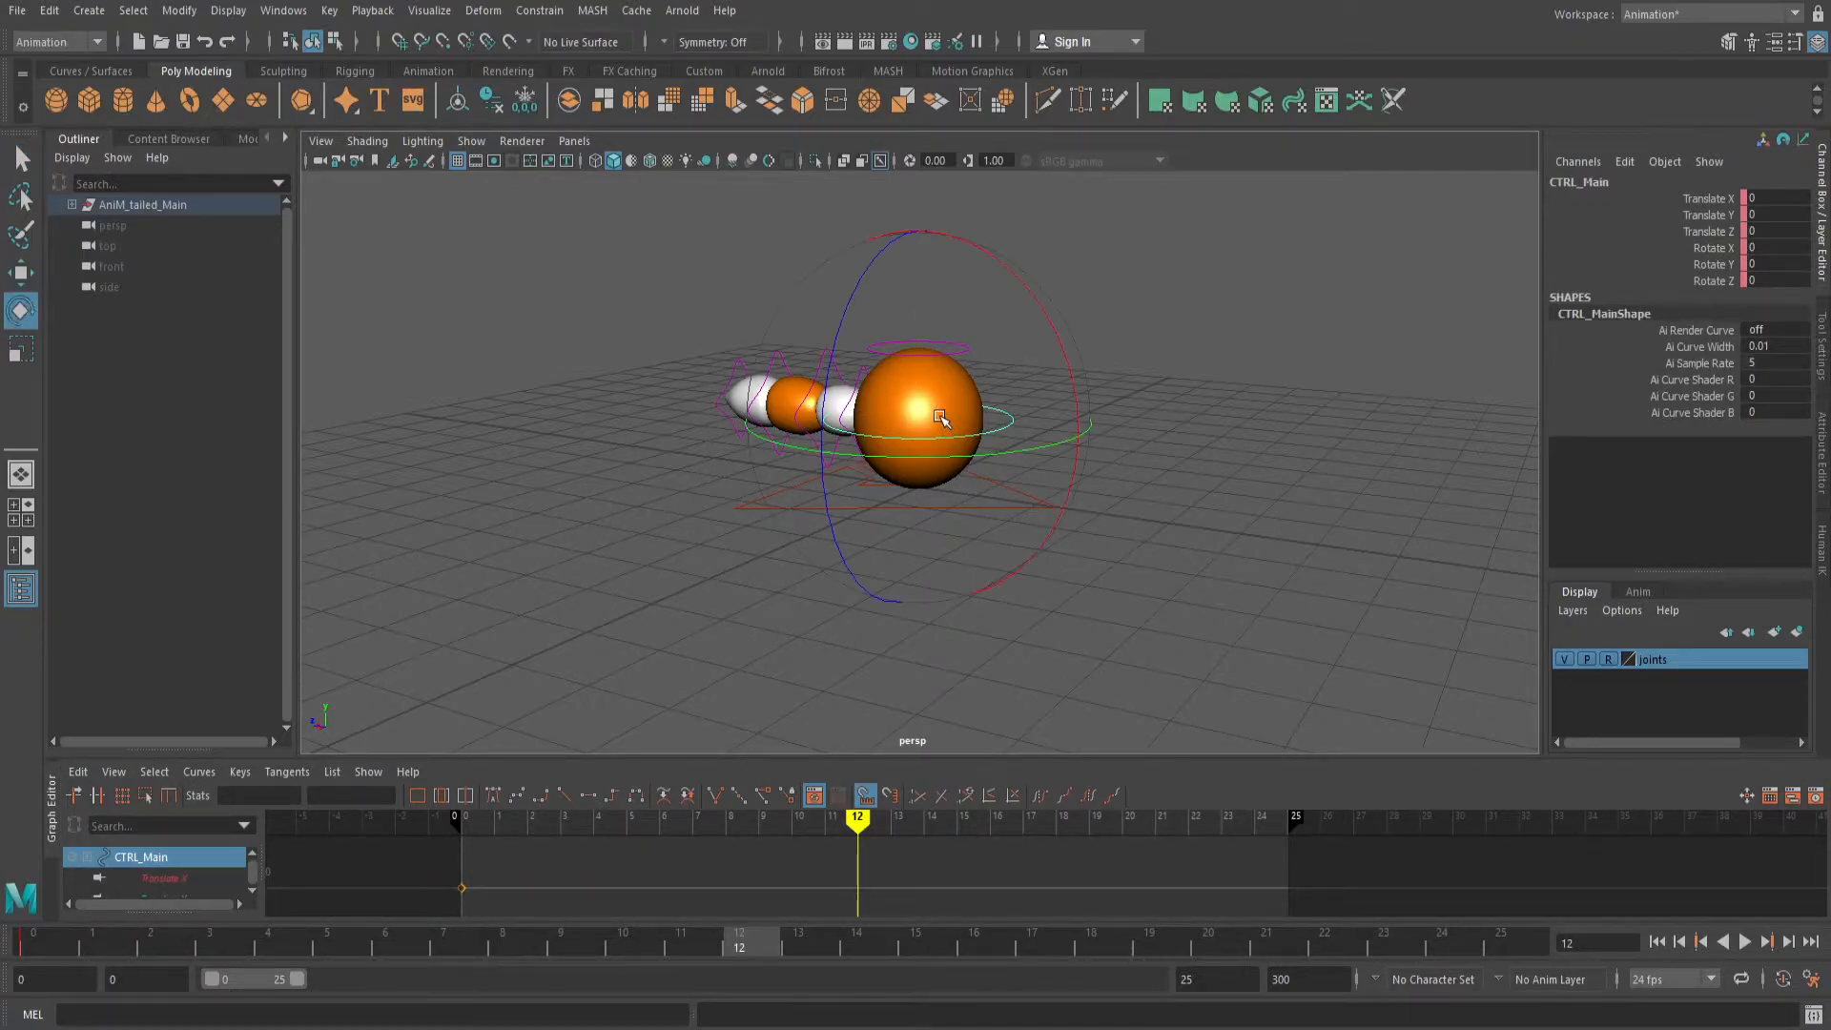
key("w")
left_click_drag(923, 286, 919, 76)
scroll(916, 232, "down", 4)
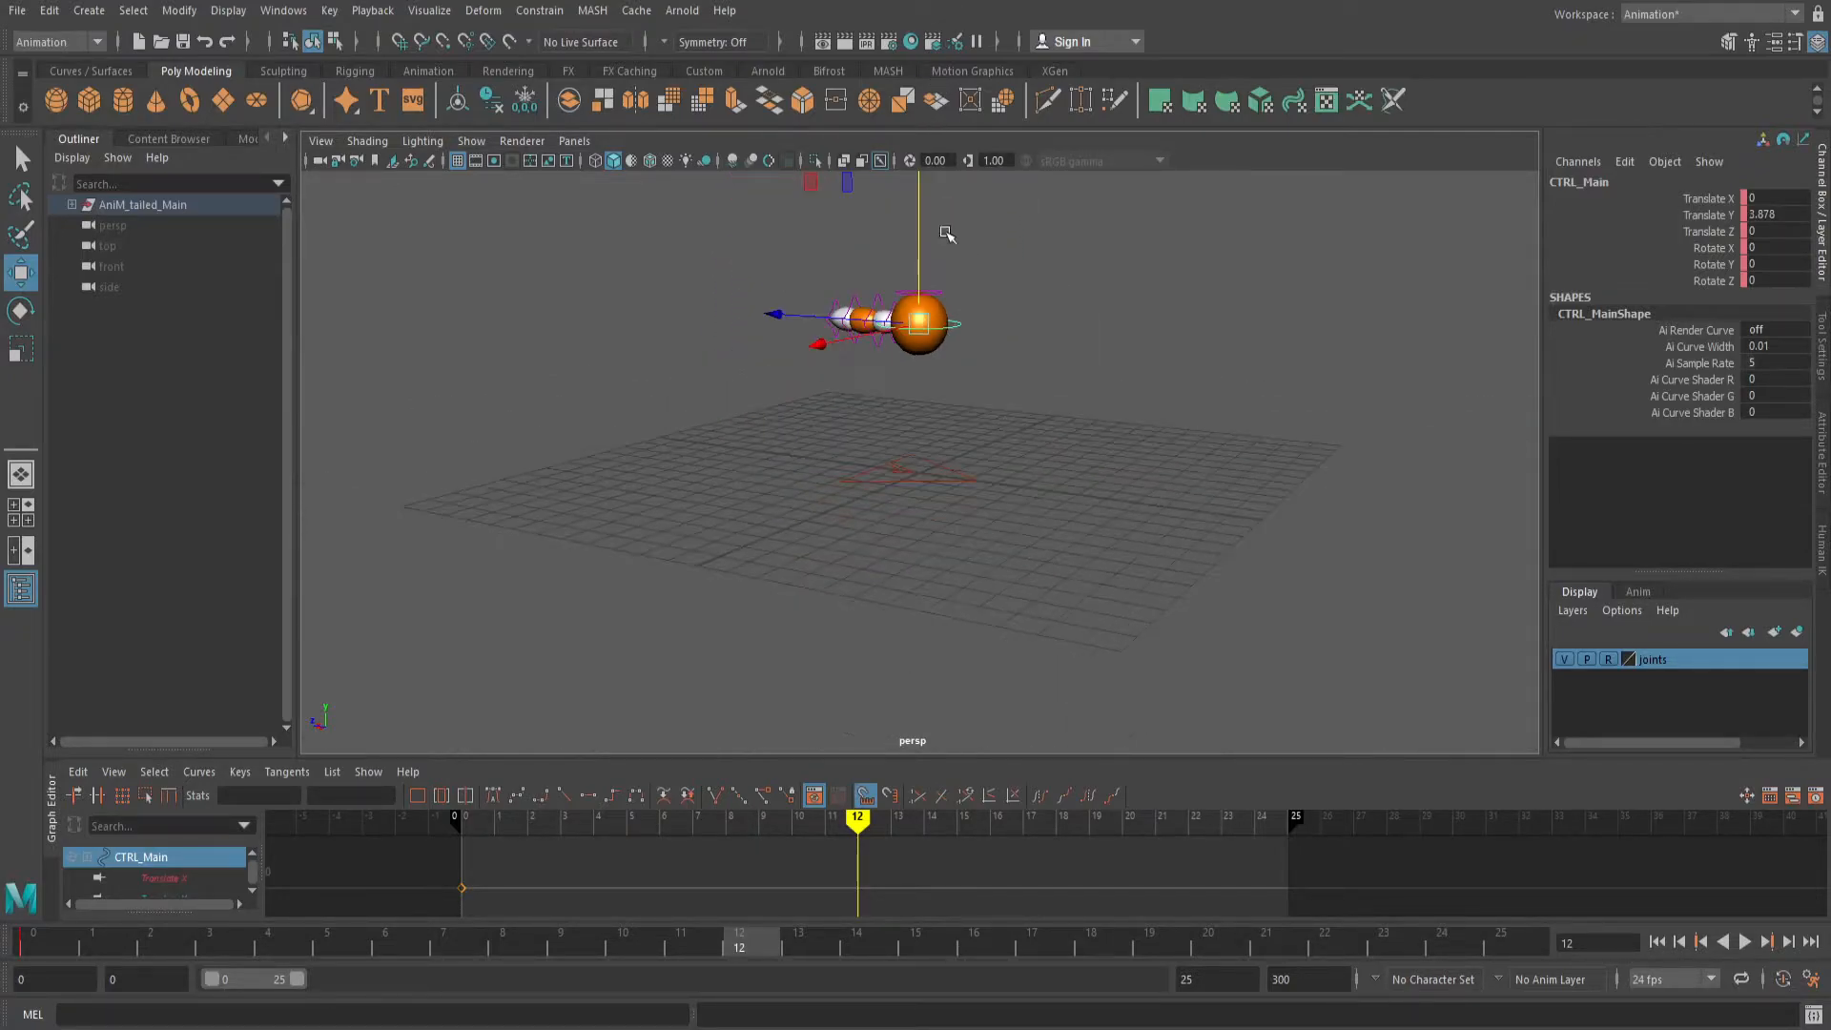
left_click_drag(914, 230, 923, 189)
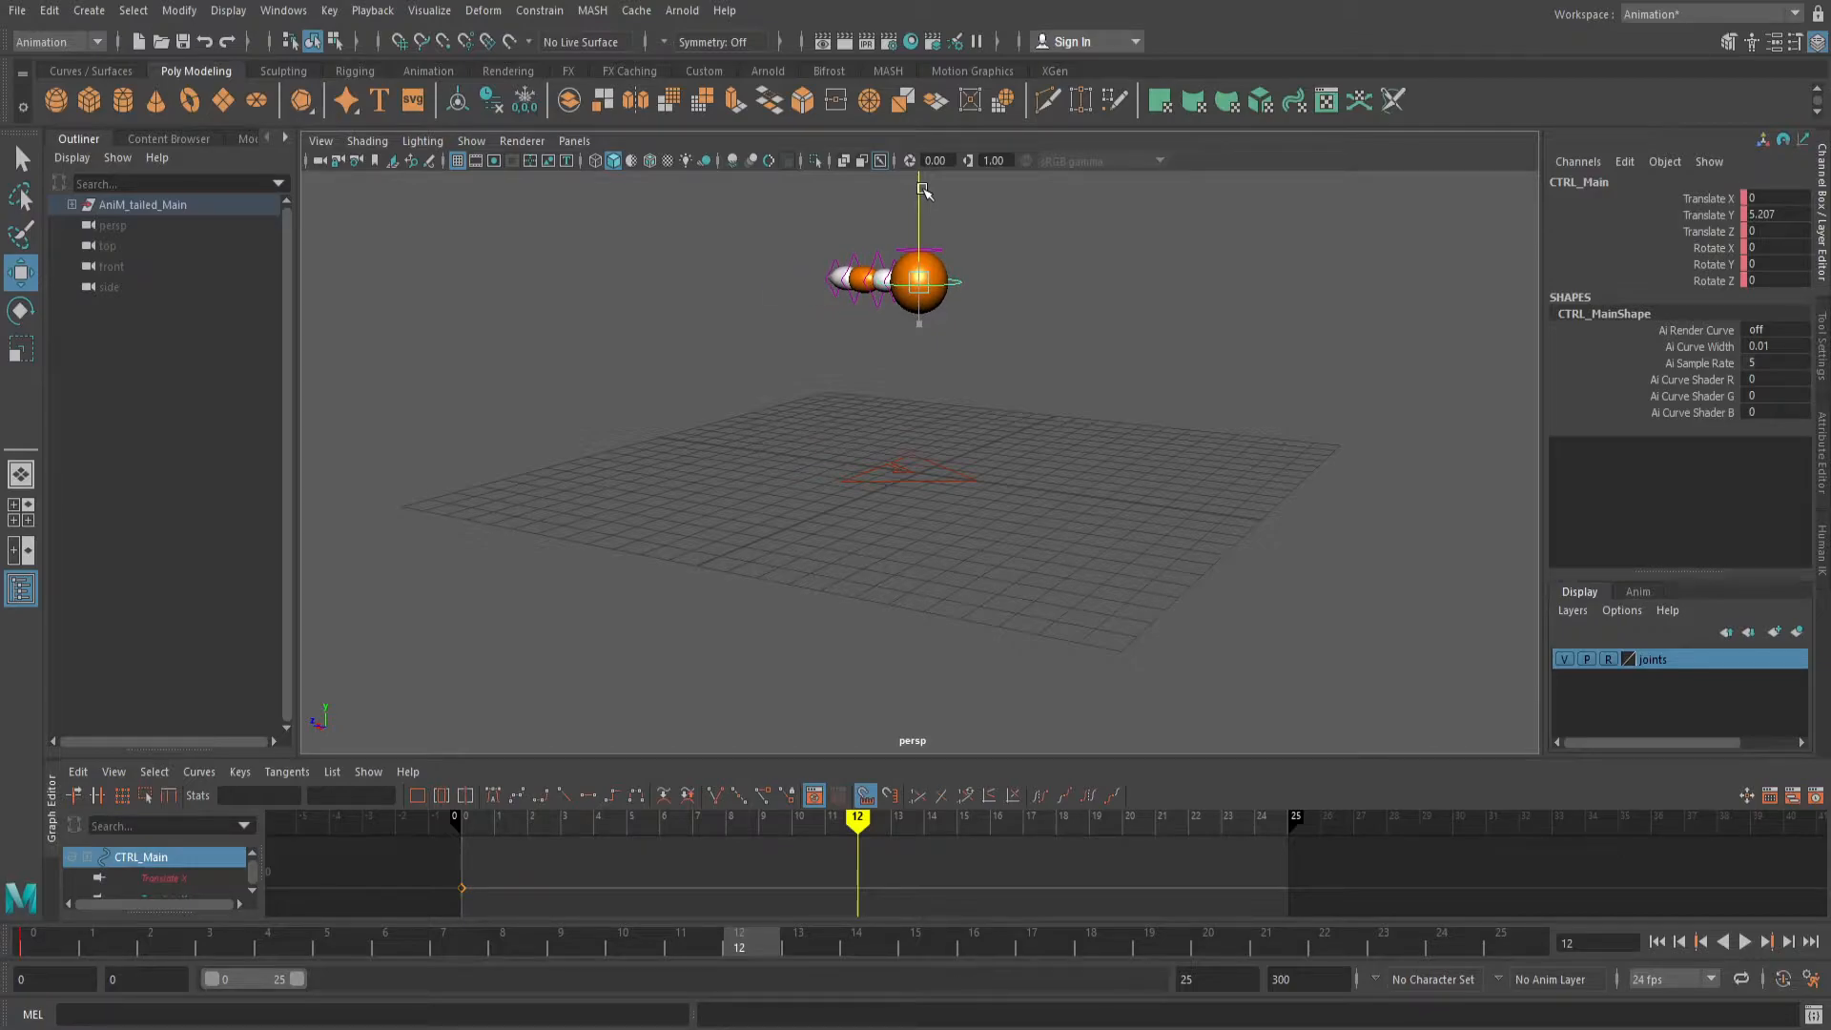
left_click_drag(761, 186, 948, 364)
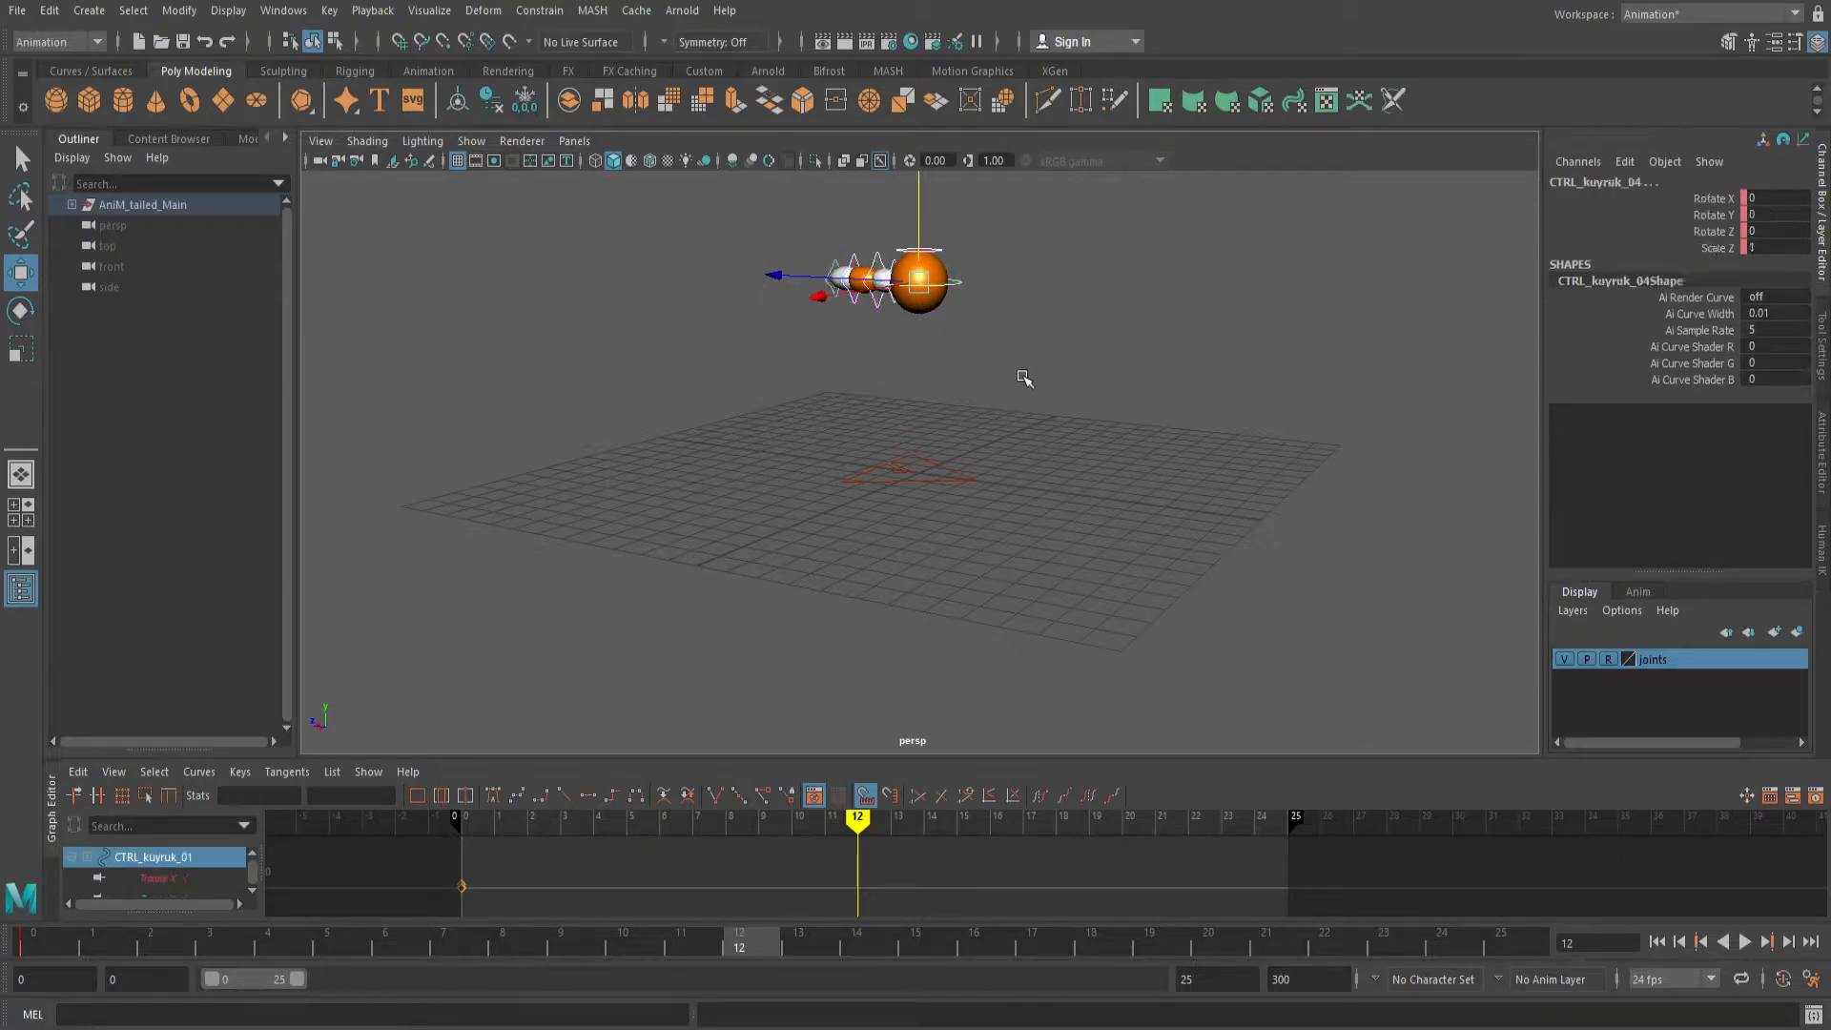
key("s")
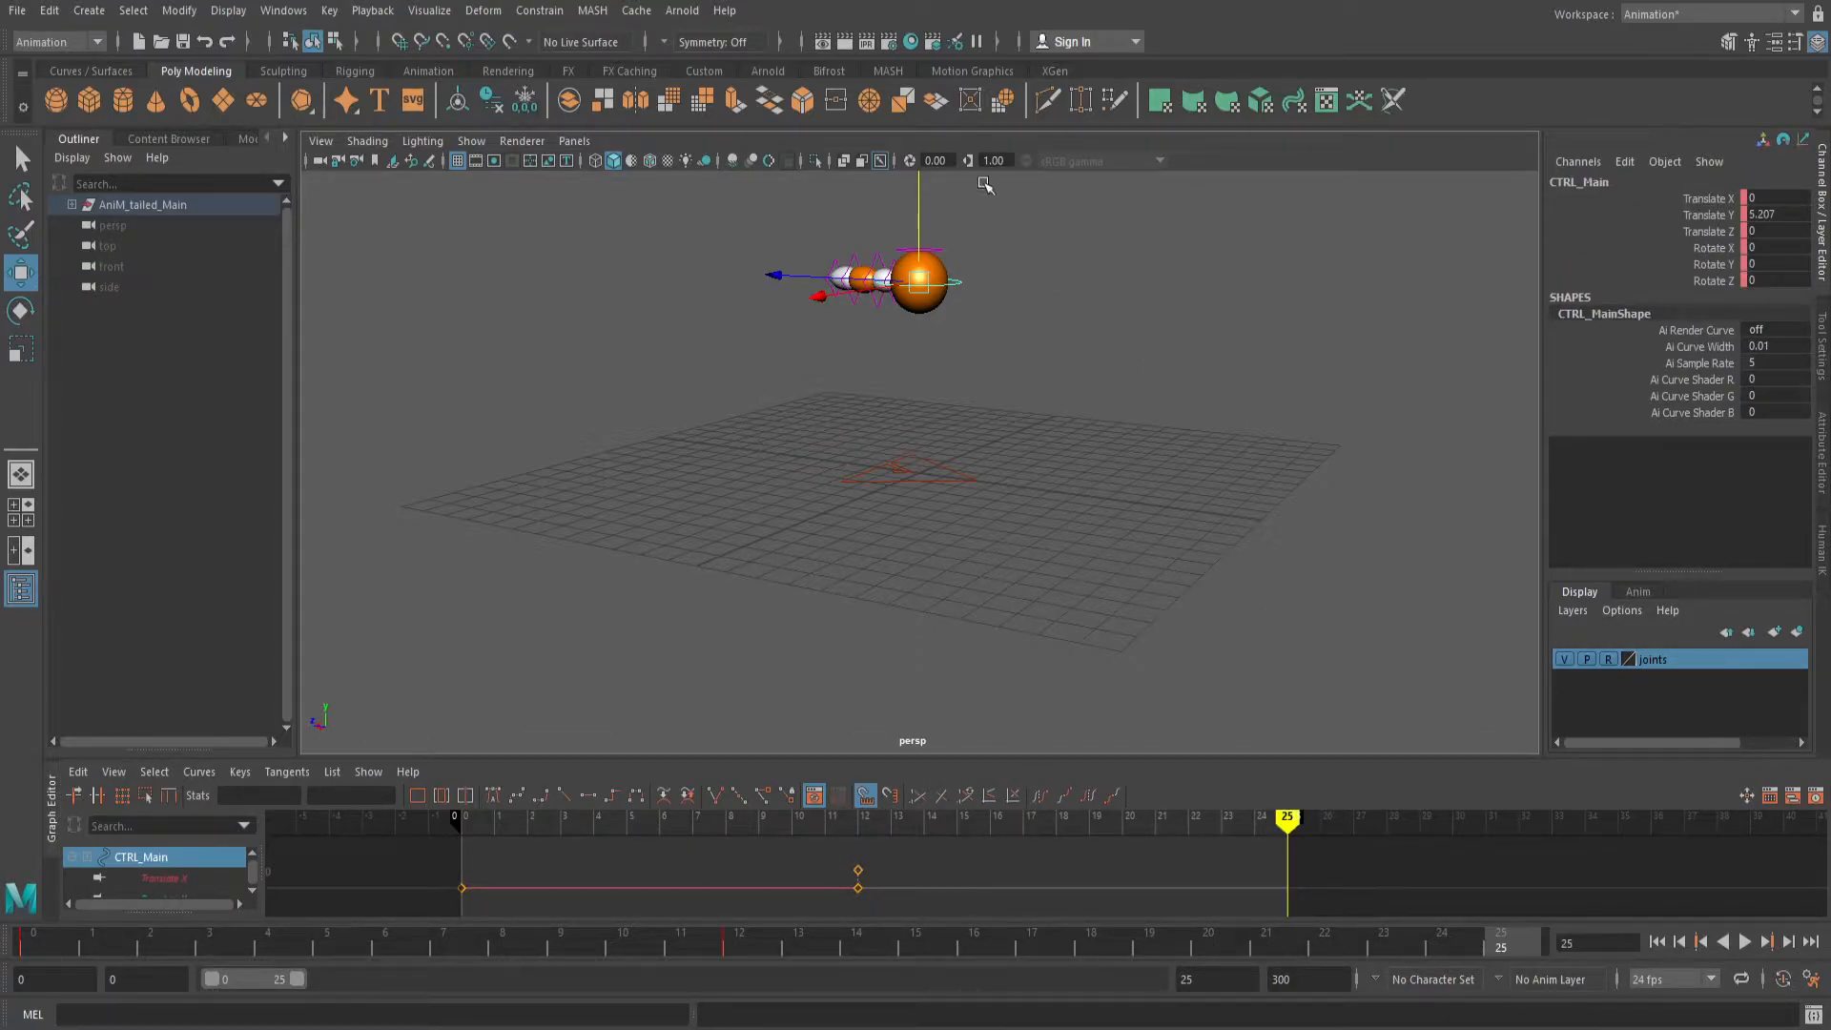
At frame 25, set the main control's Translate Y to 0 and key all of the rig's controls.
left_click_drag(923, 202, 953, 373)
double_click(1783, 213)
type("0")
key("Return")
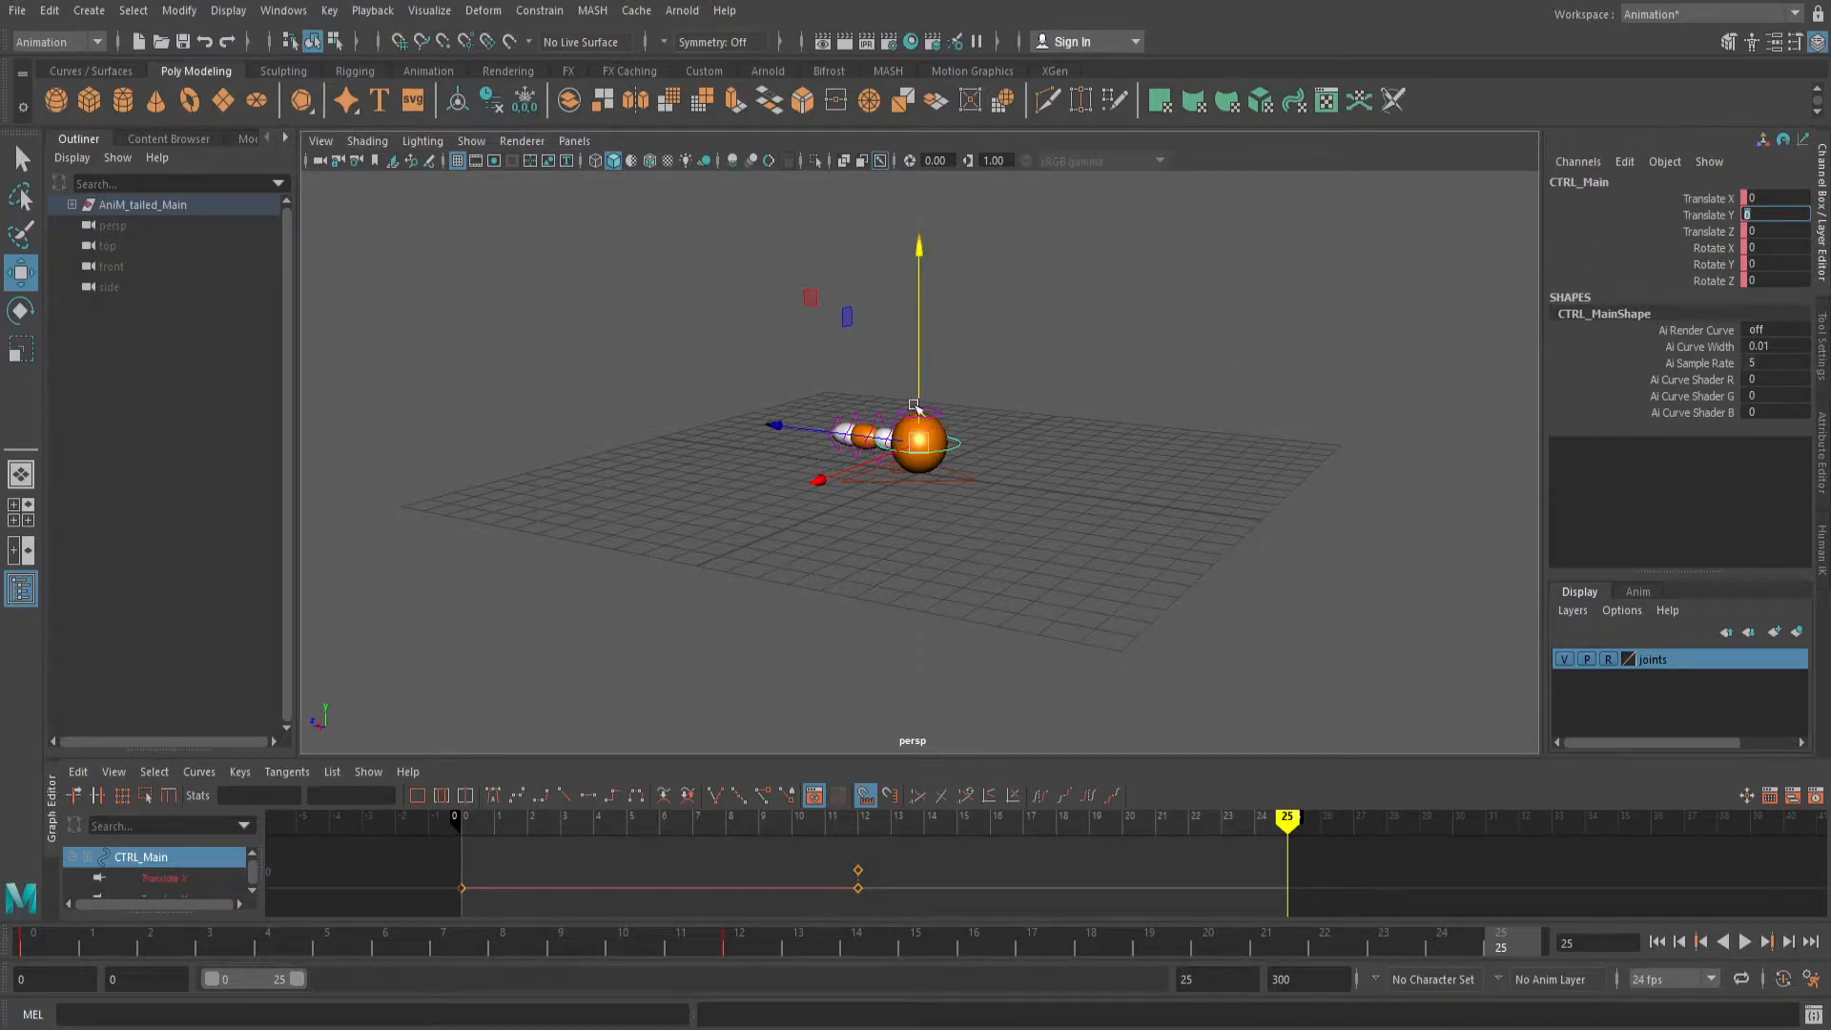
left_click_drag(721, 296, 1098, 573)
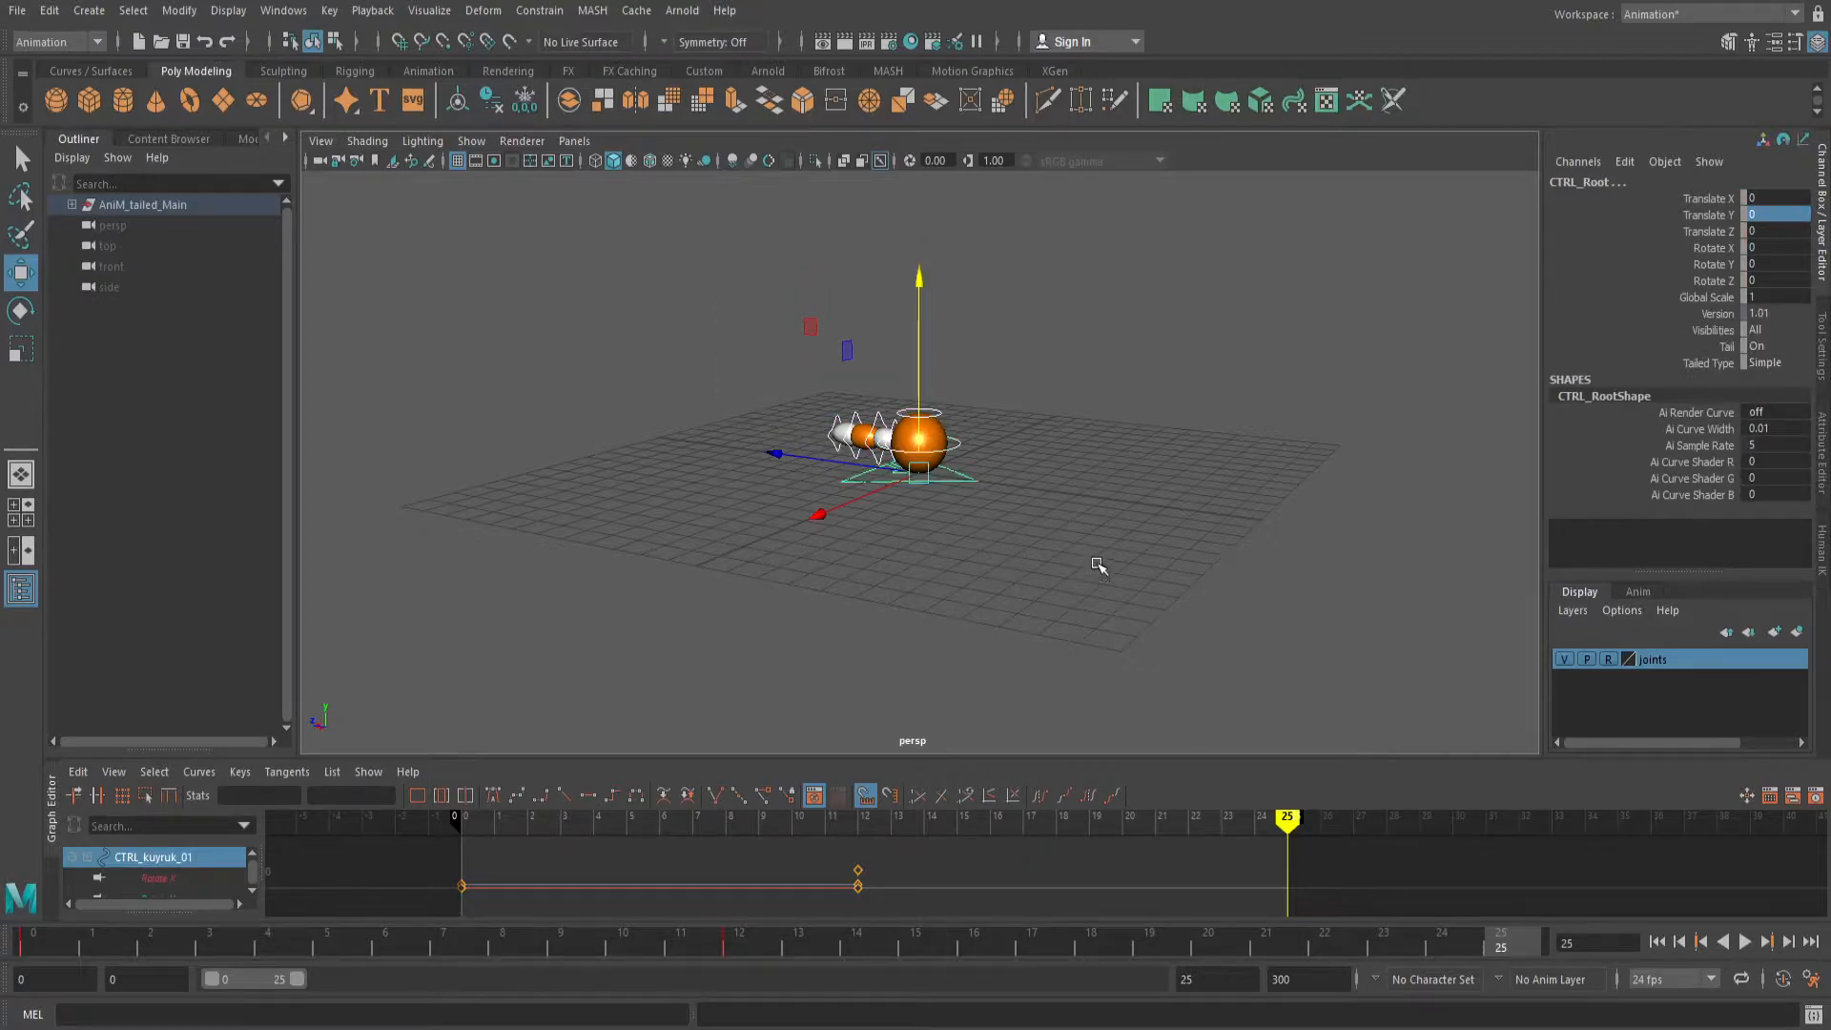
key("s")
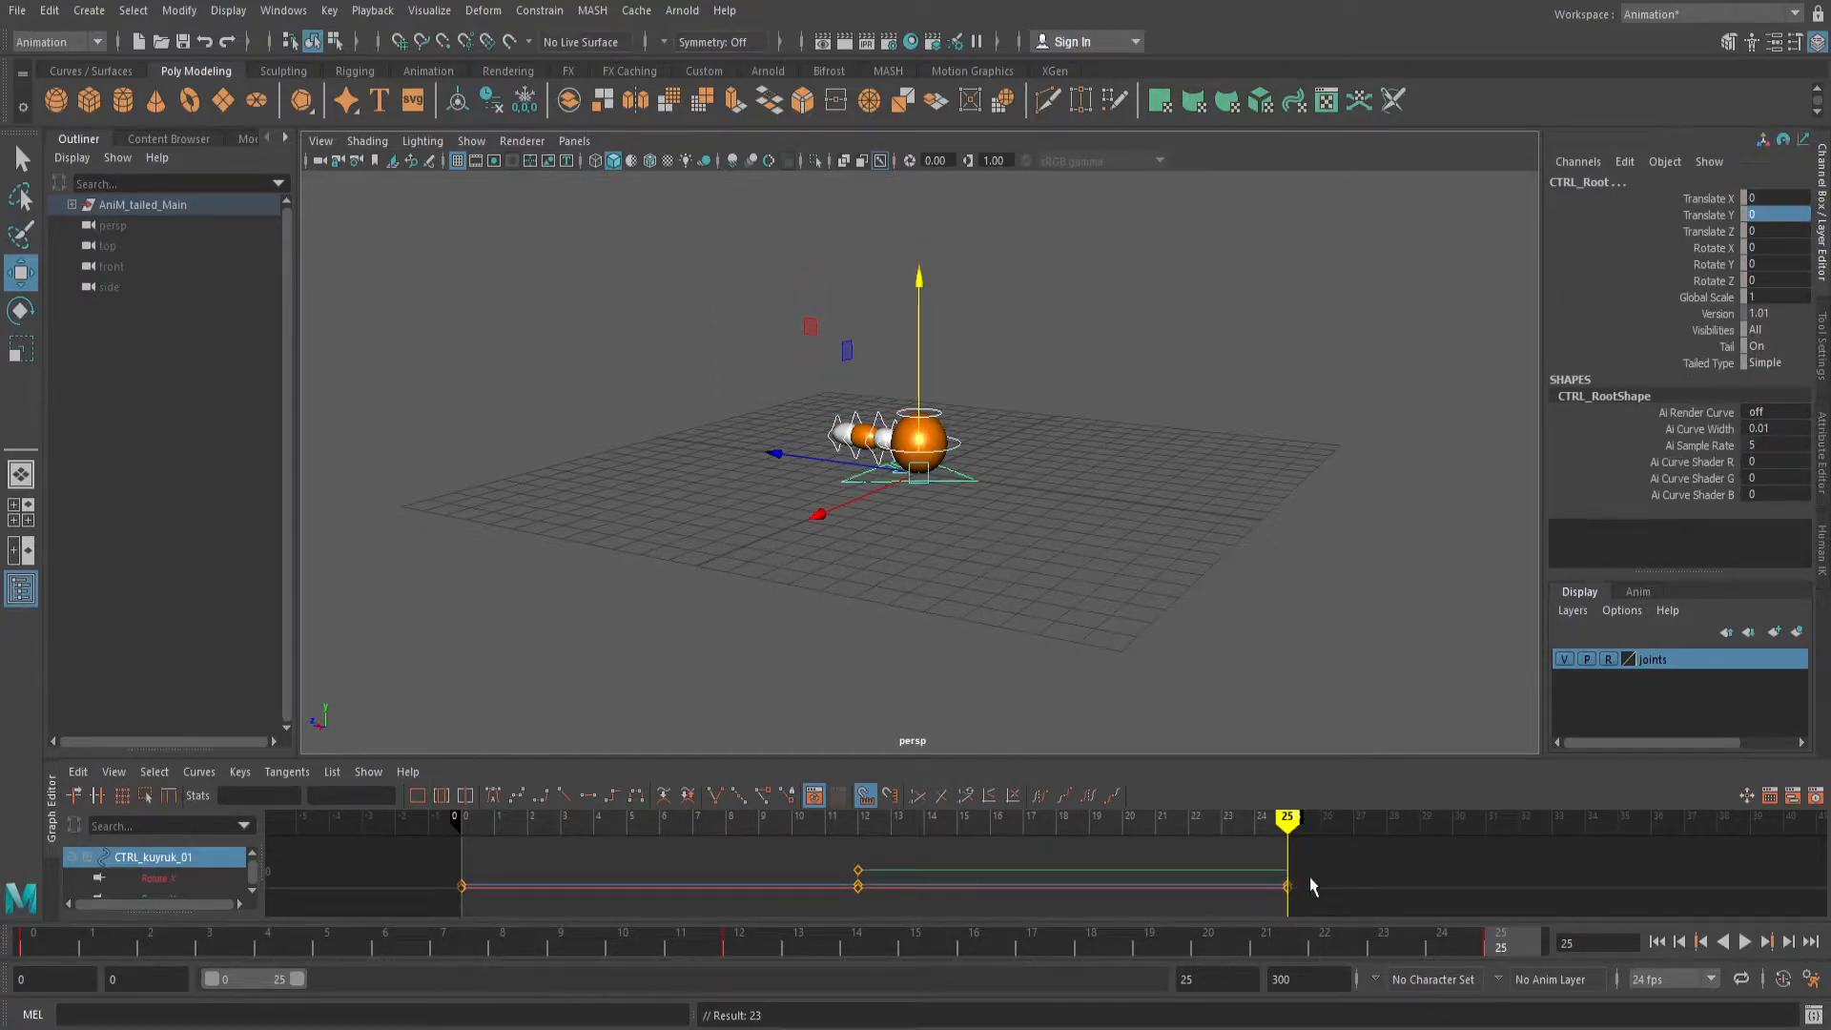
Select all keys between frames 0 and 25 in the Graph Editor and give them spline tangents.
mouse_move(1287, 822)
left_mouse_down()
mouse_move(491, 839)
mouse_move(467, 859)
mouse_move(799, 826)
mouse_move(1186, 838)
mouse_move(327, 837)
mouse_move(1367, 829)
mouse_move(719, 831)
mouse_move(858, 838)
left_mouse_up()
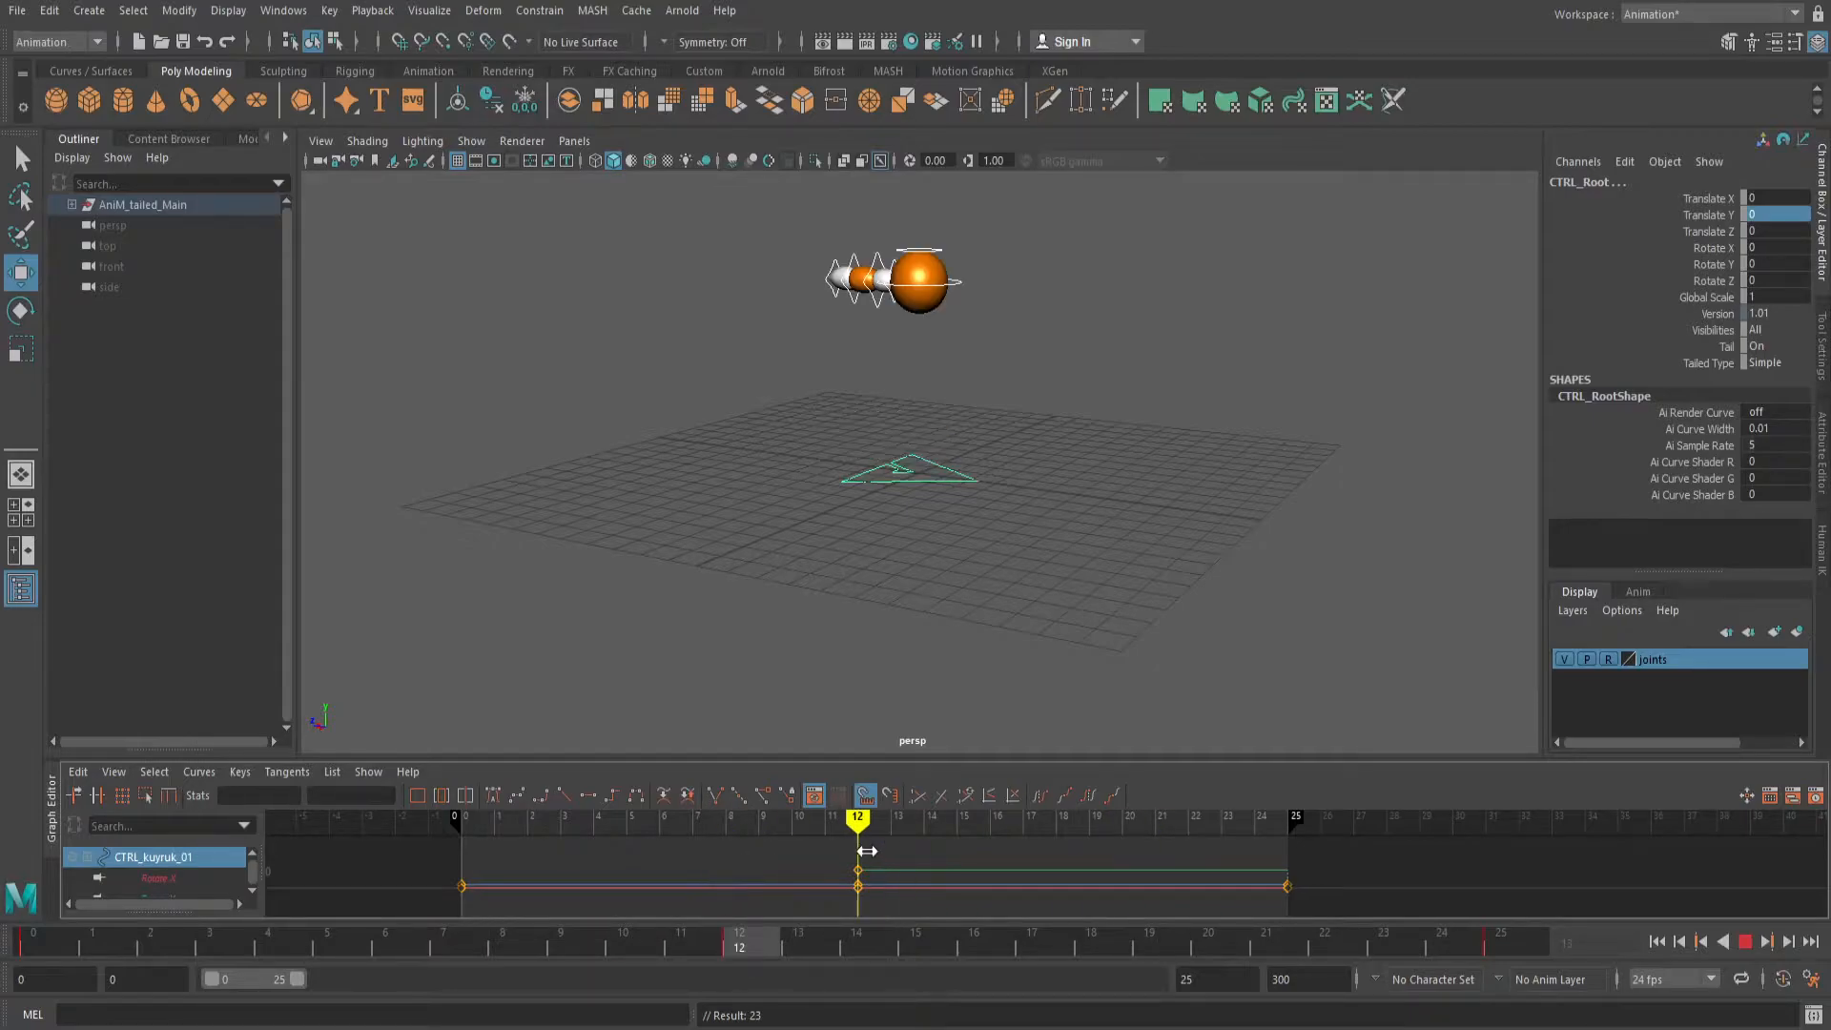
left_click_drag(449, 858, 520, 914)
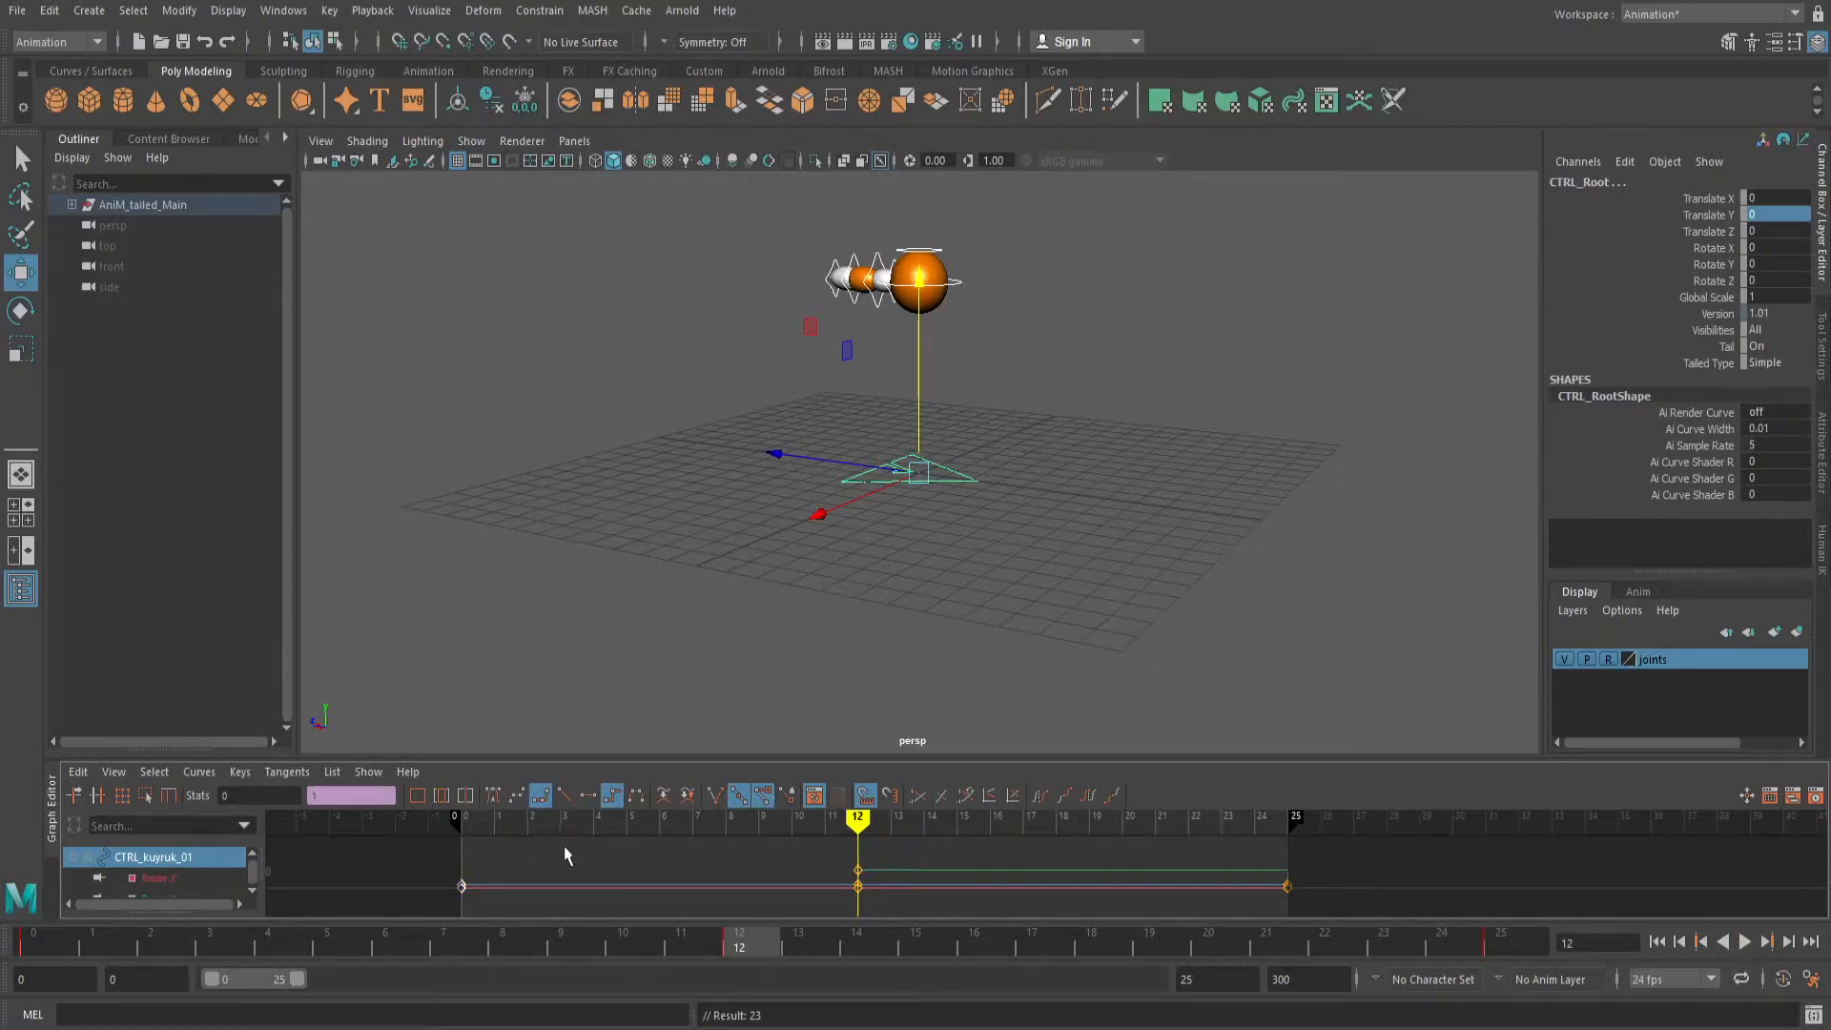
left_click_drag(437, 848, 1317, 918)
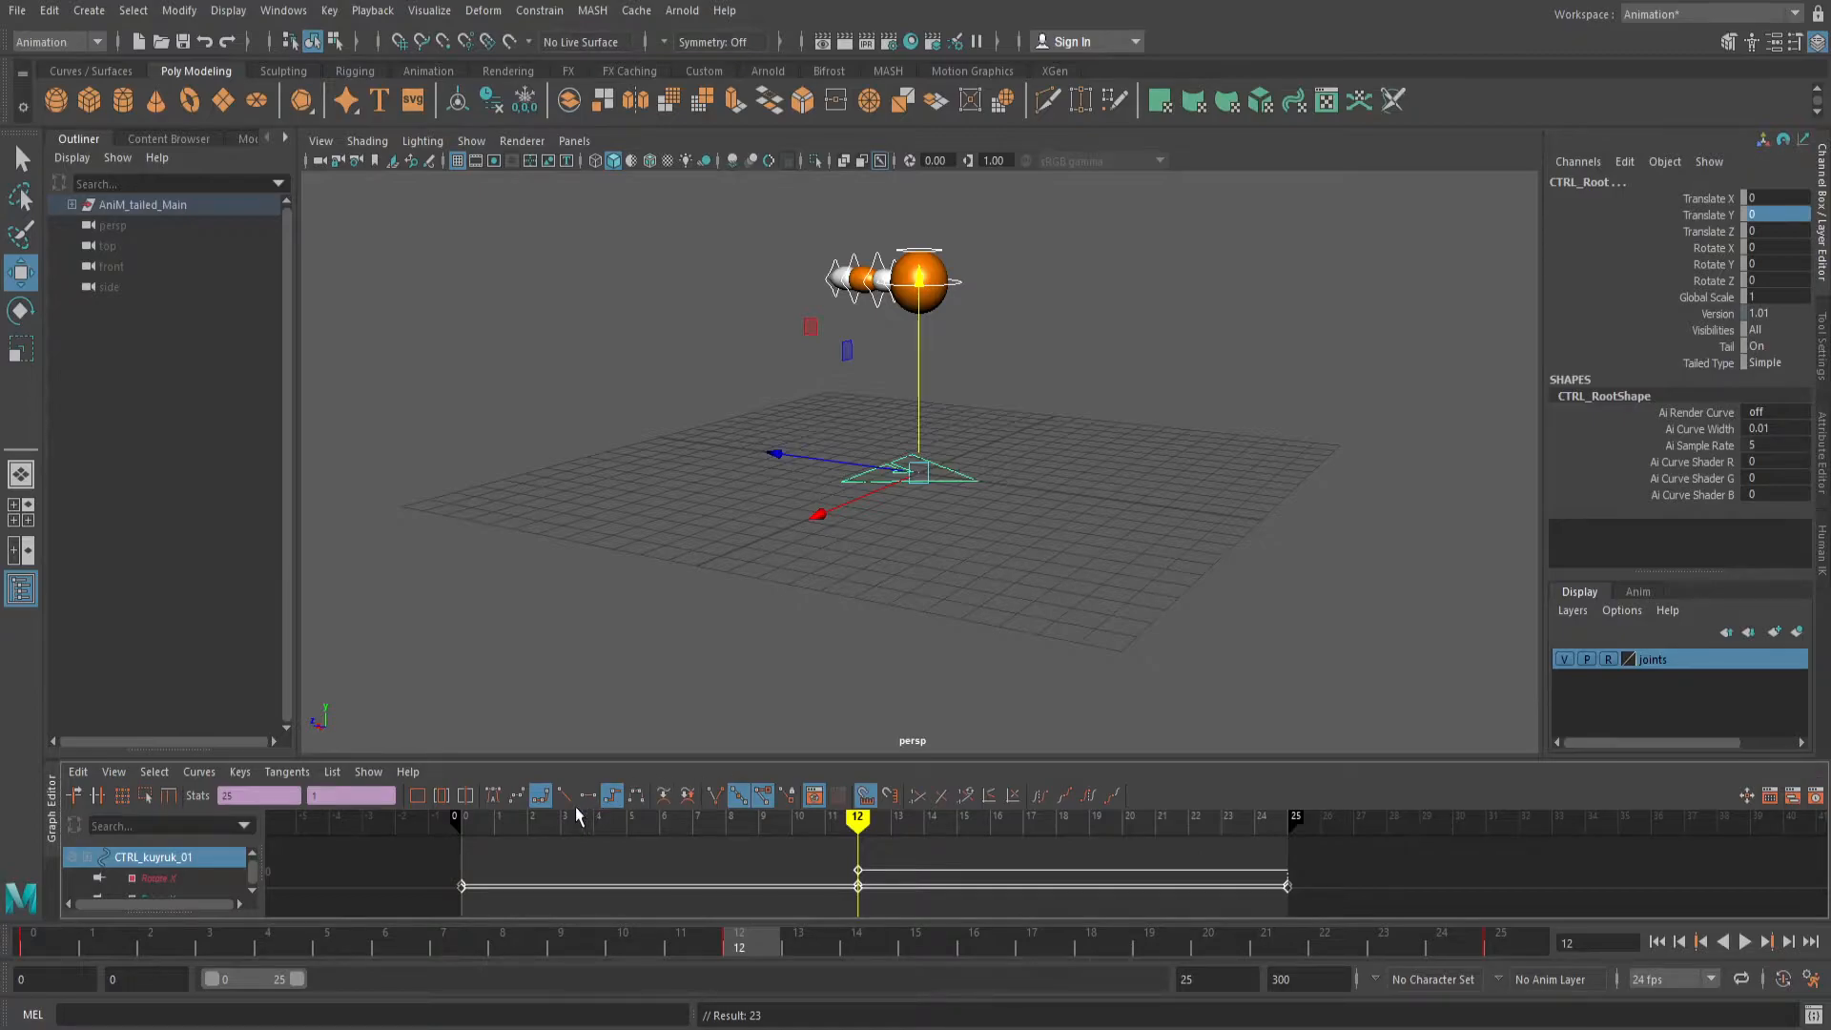
left_click(517, 795)
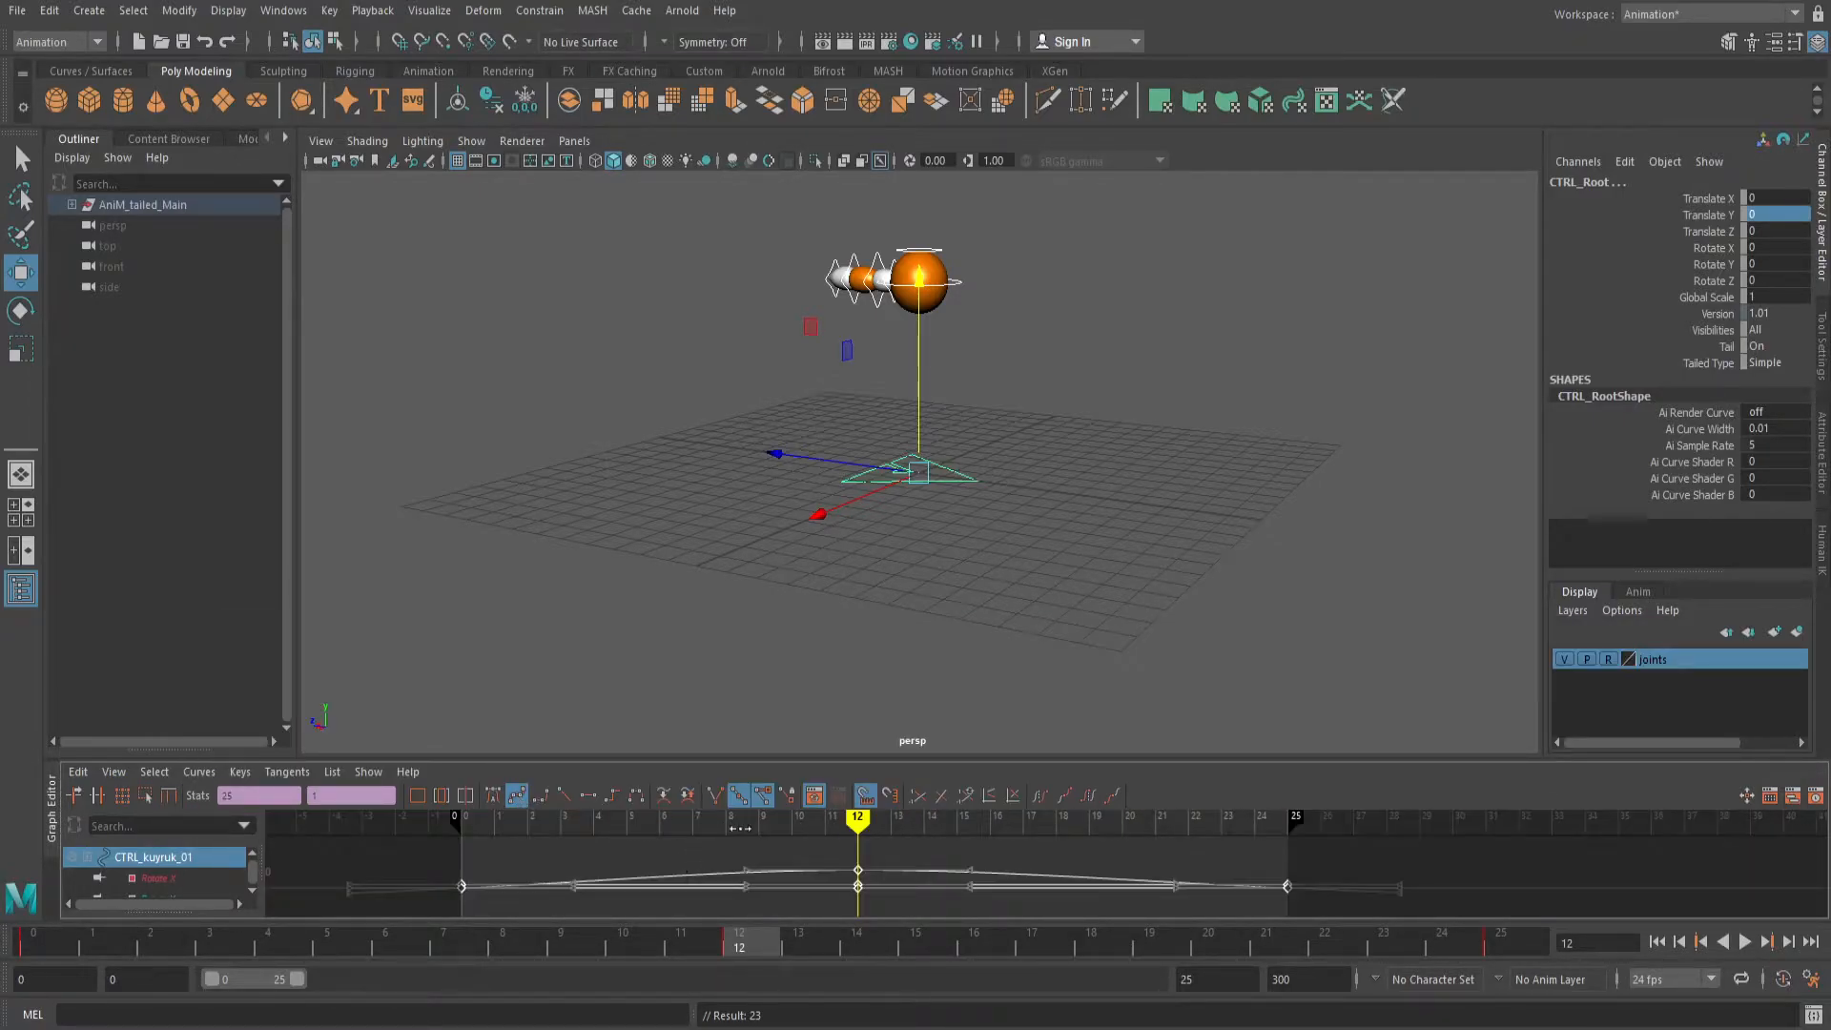
Select CTRL_Main and fit its animation curves from frame 0 to 25 in the Graph Editor.
left_click(939, 289)
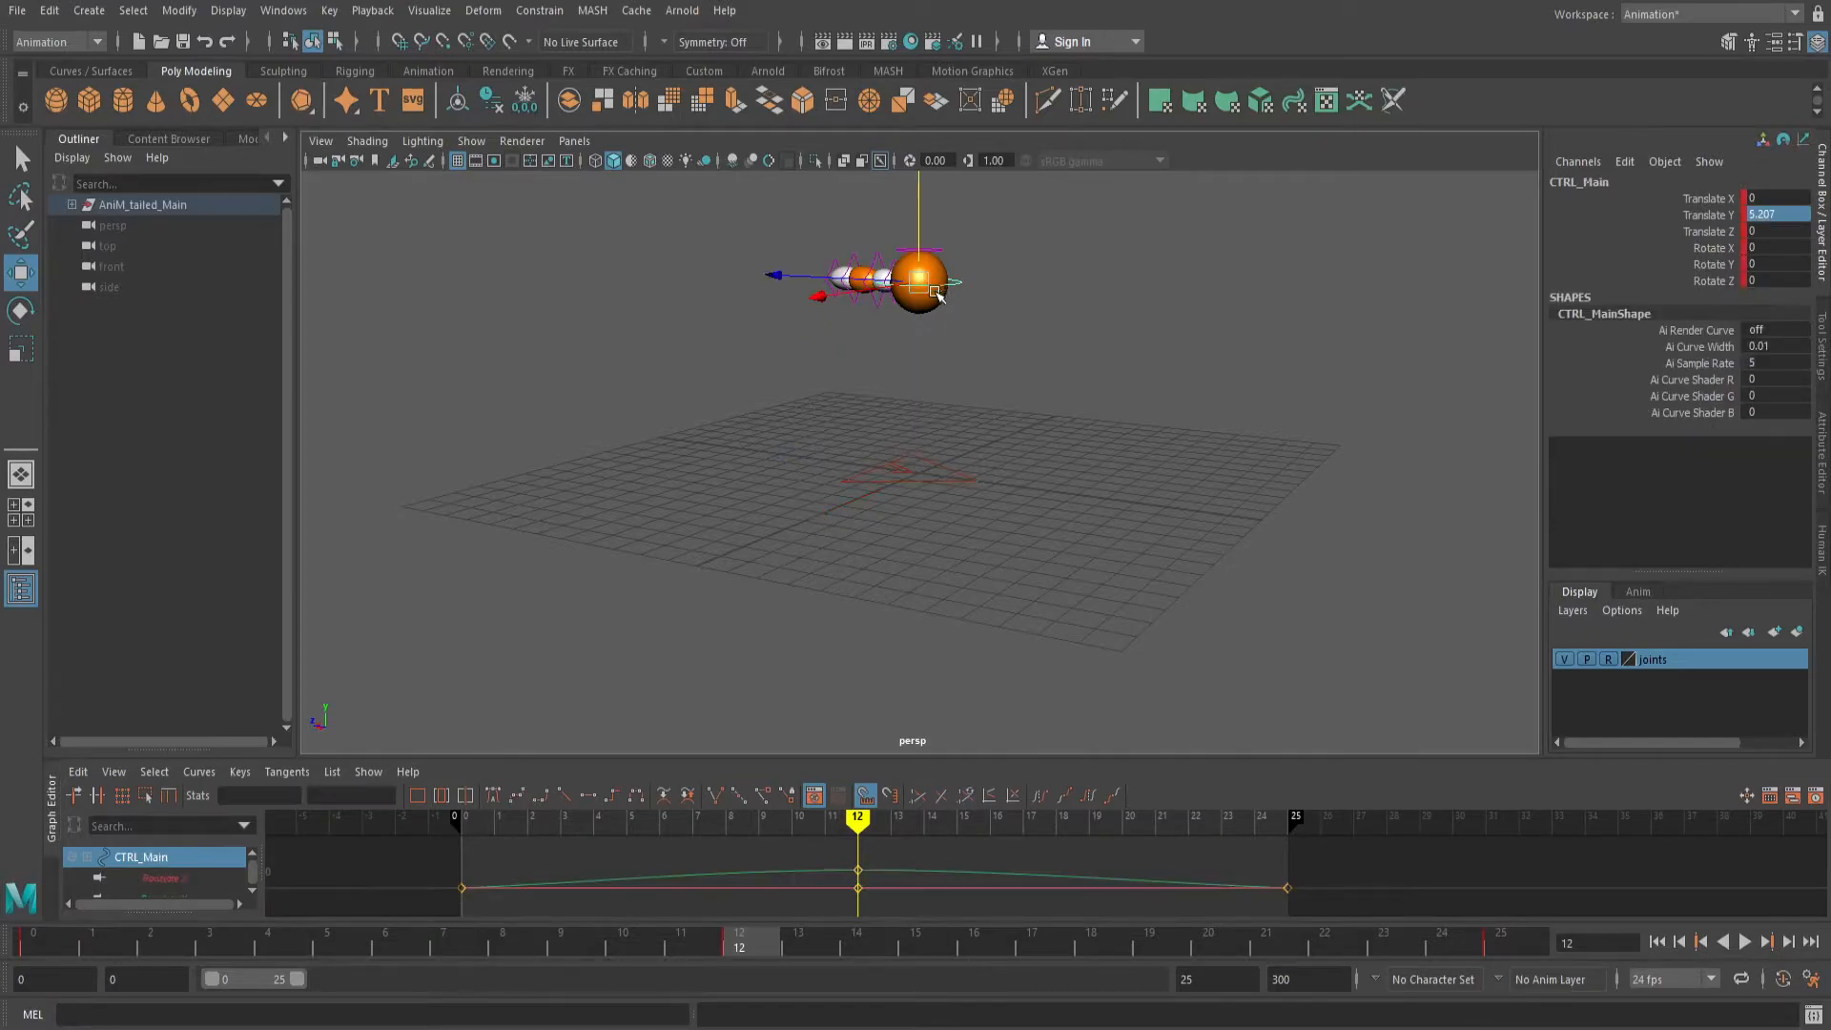
right_click_drag(706, 872, 745, 854, "alt")
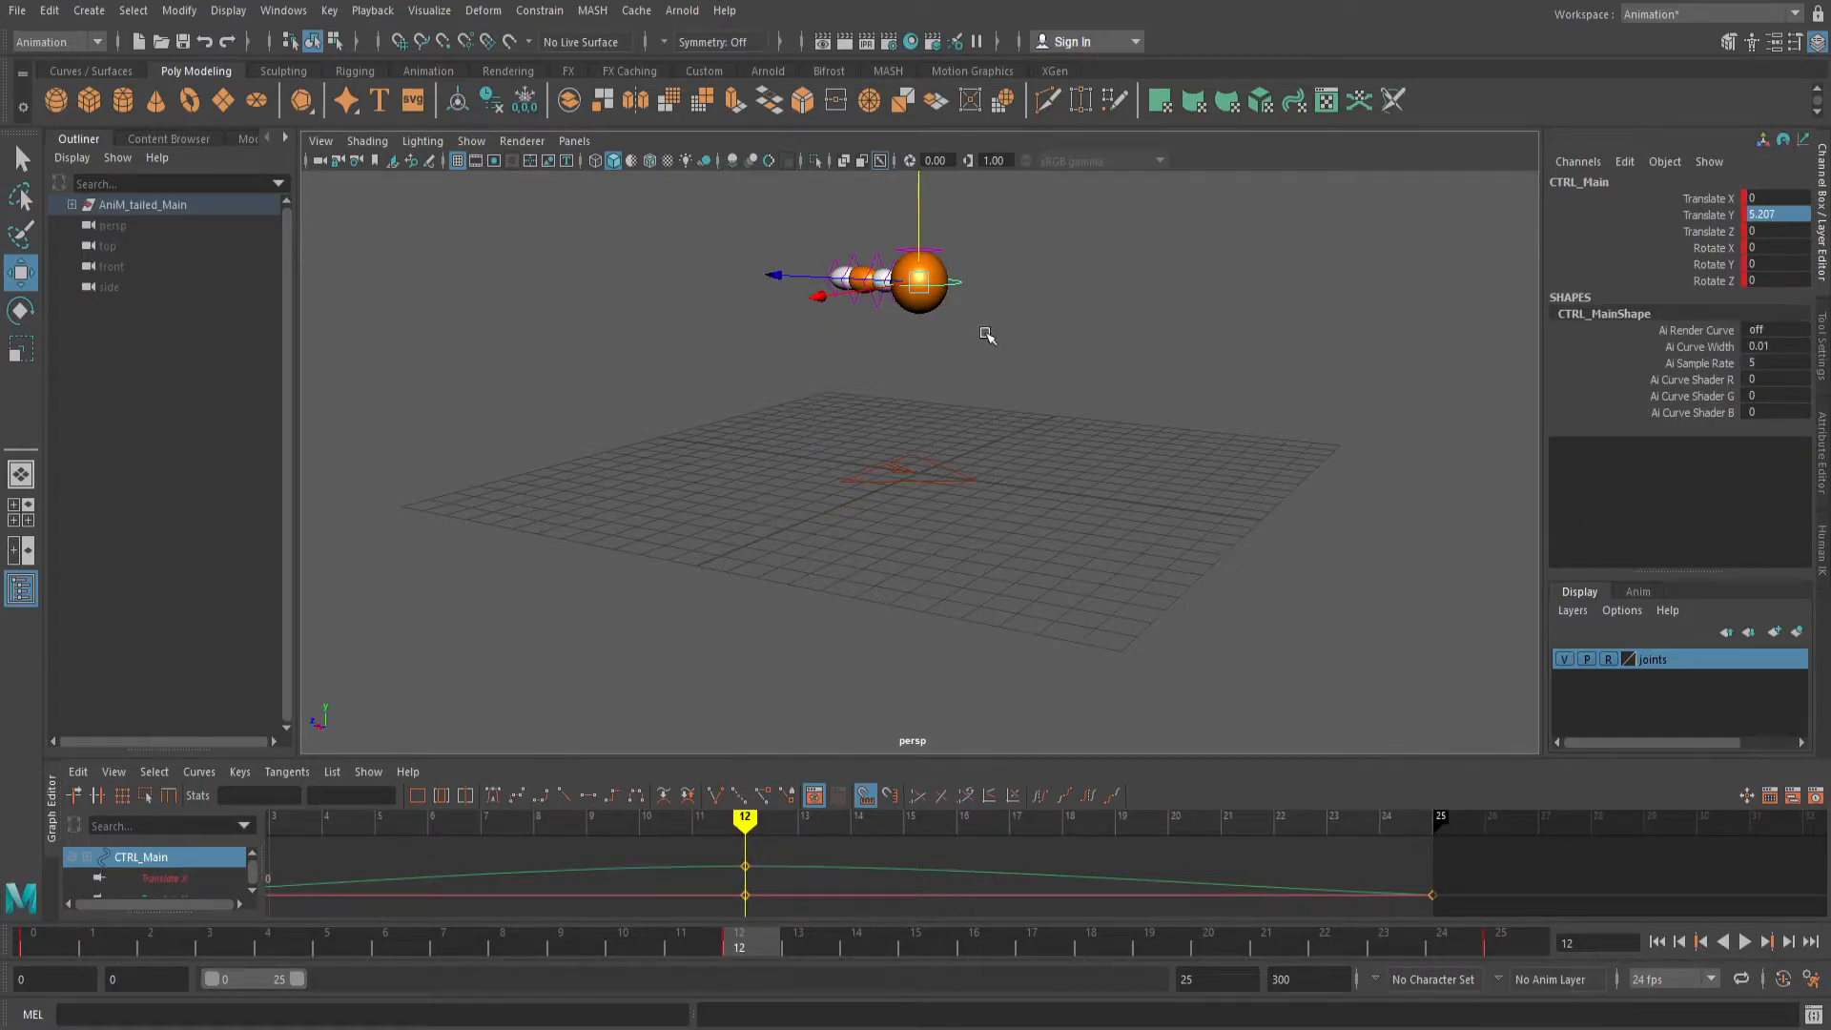
scroll(987, 336, "down", 3)
scroll(914, 332, "up", 3)
middle_click_drag(668, 867, 894, 867, "alt")
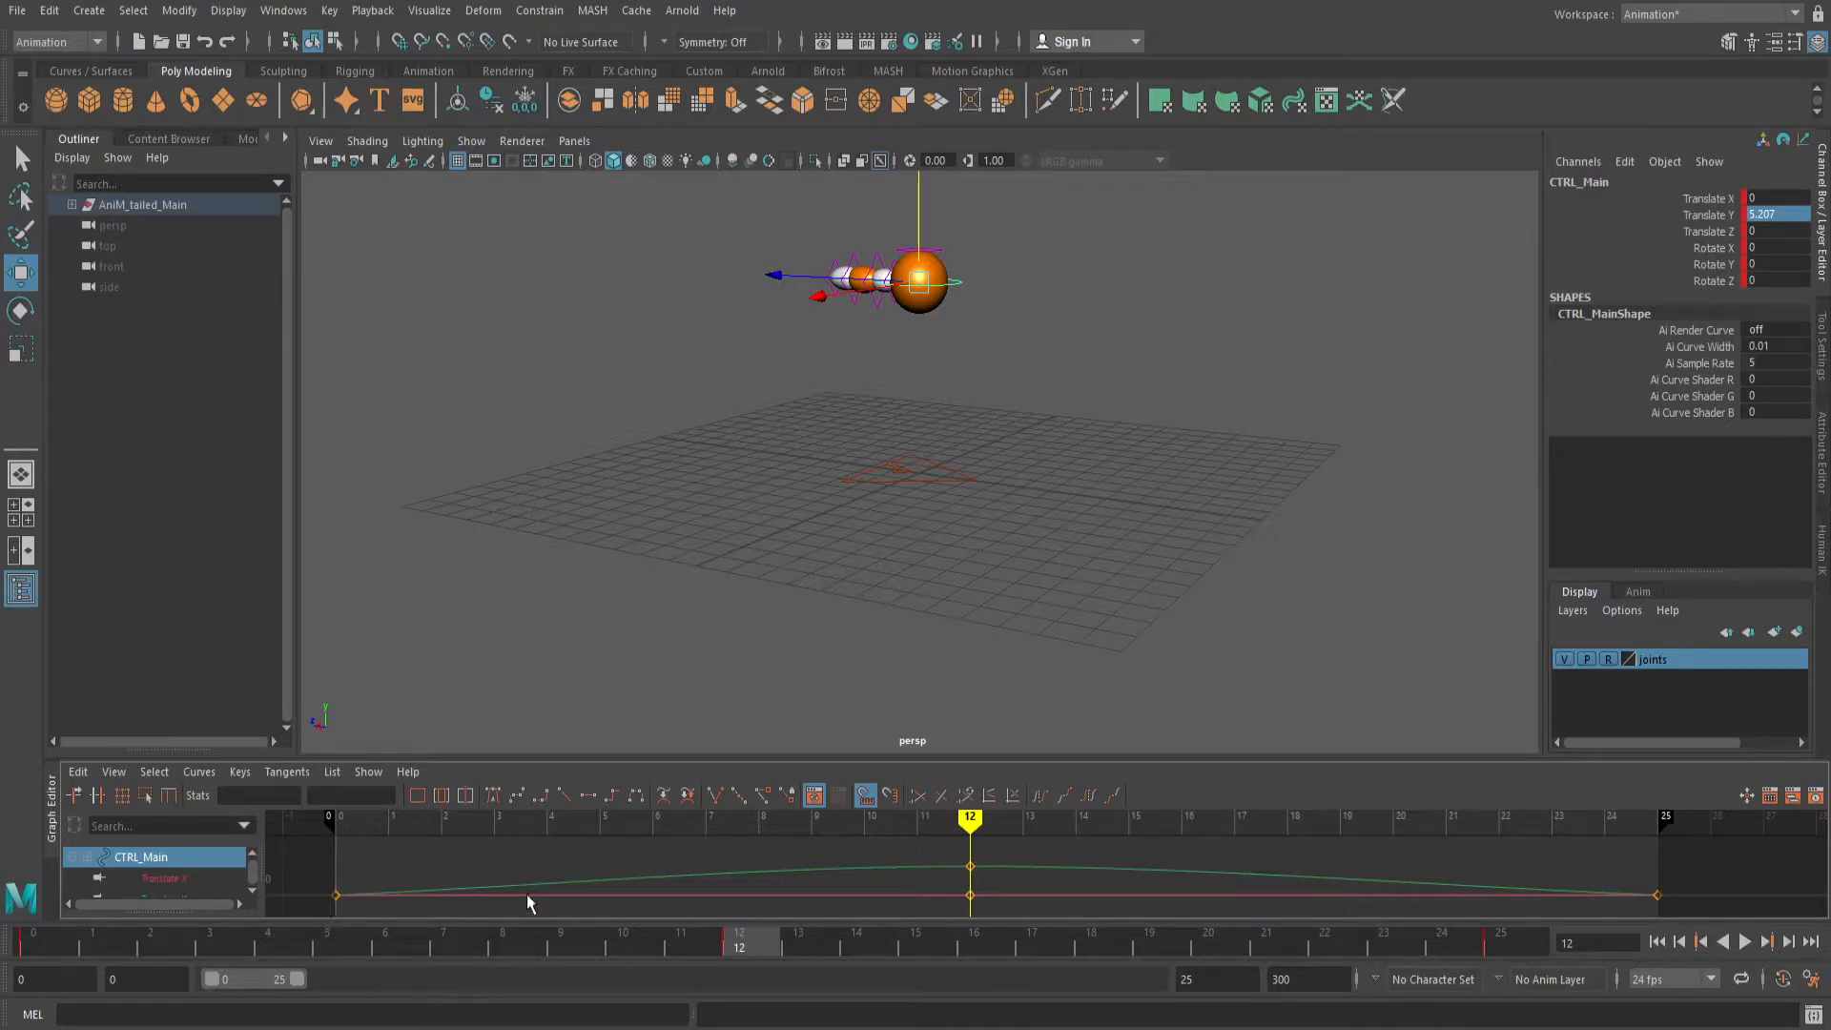
left_click(938, 873)
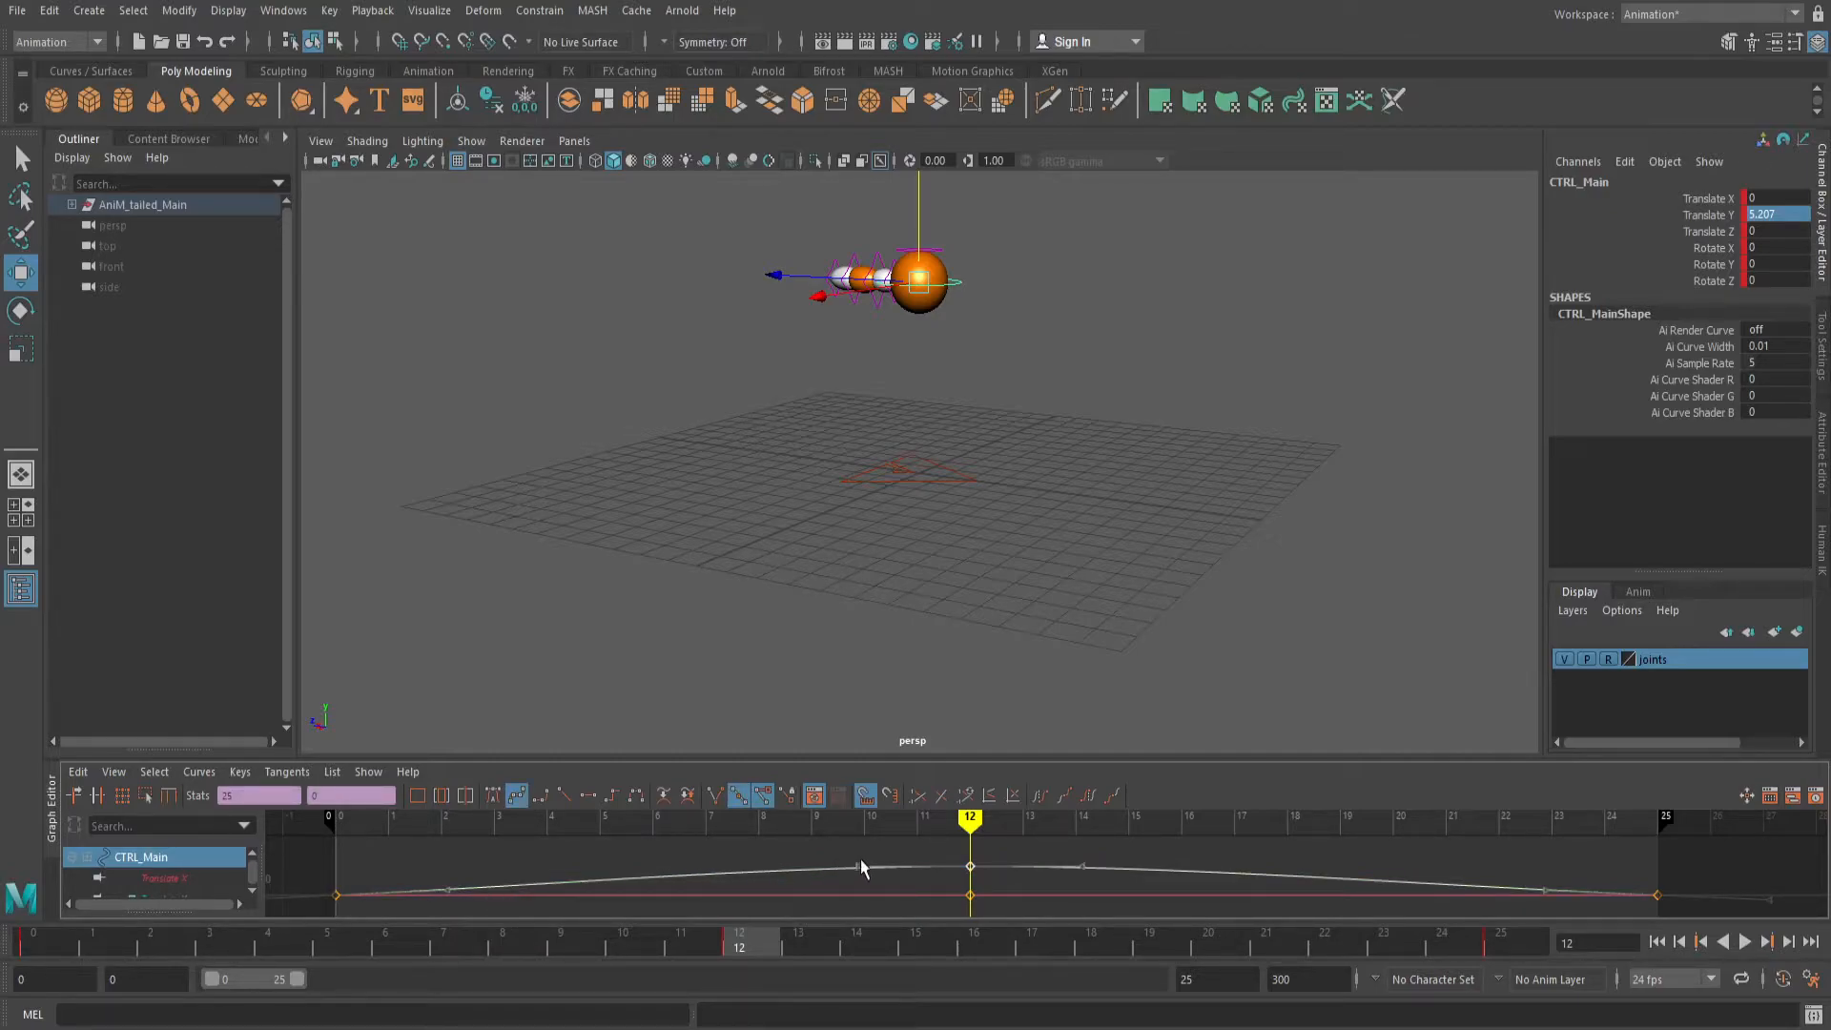
left_click_drag(452, 896, 614, 852)
key("ctrl+z")
key("ctrl+z")
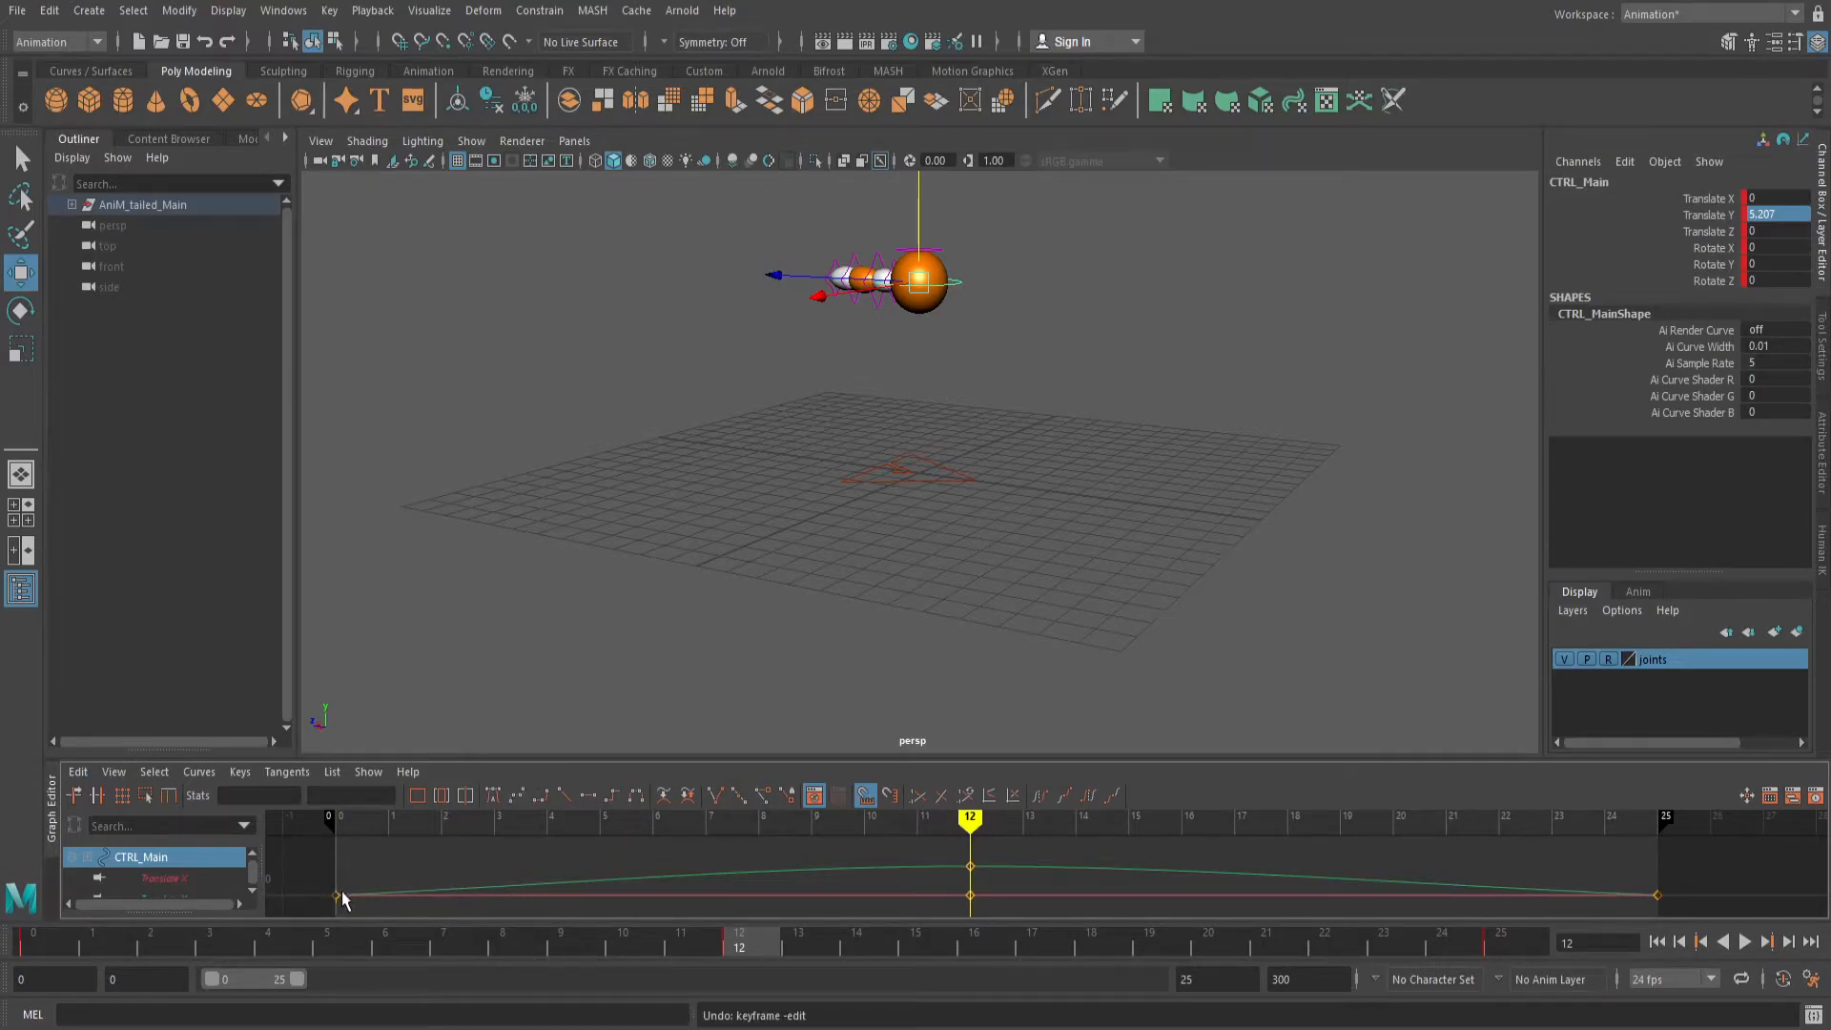
Isolate CTRL_Main's Translate Y curve and pull the frame 0 key's tangent upward for a steeper takeoff.
left_click_drag(335, 896, 397, 838)
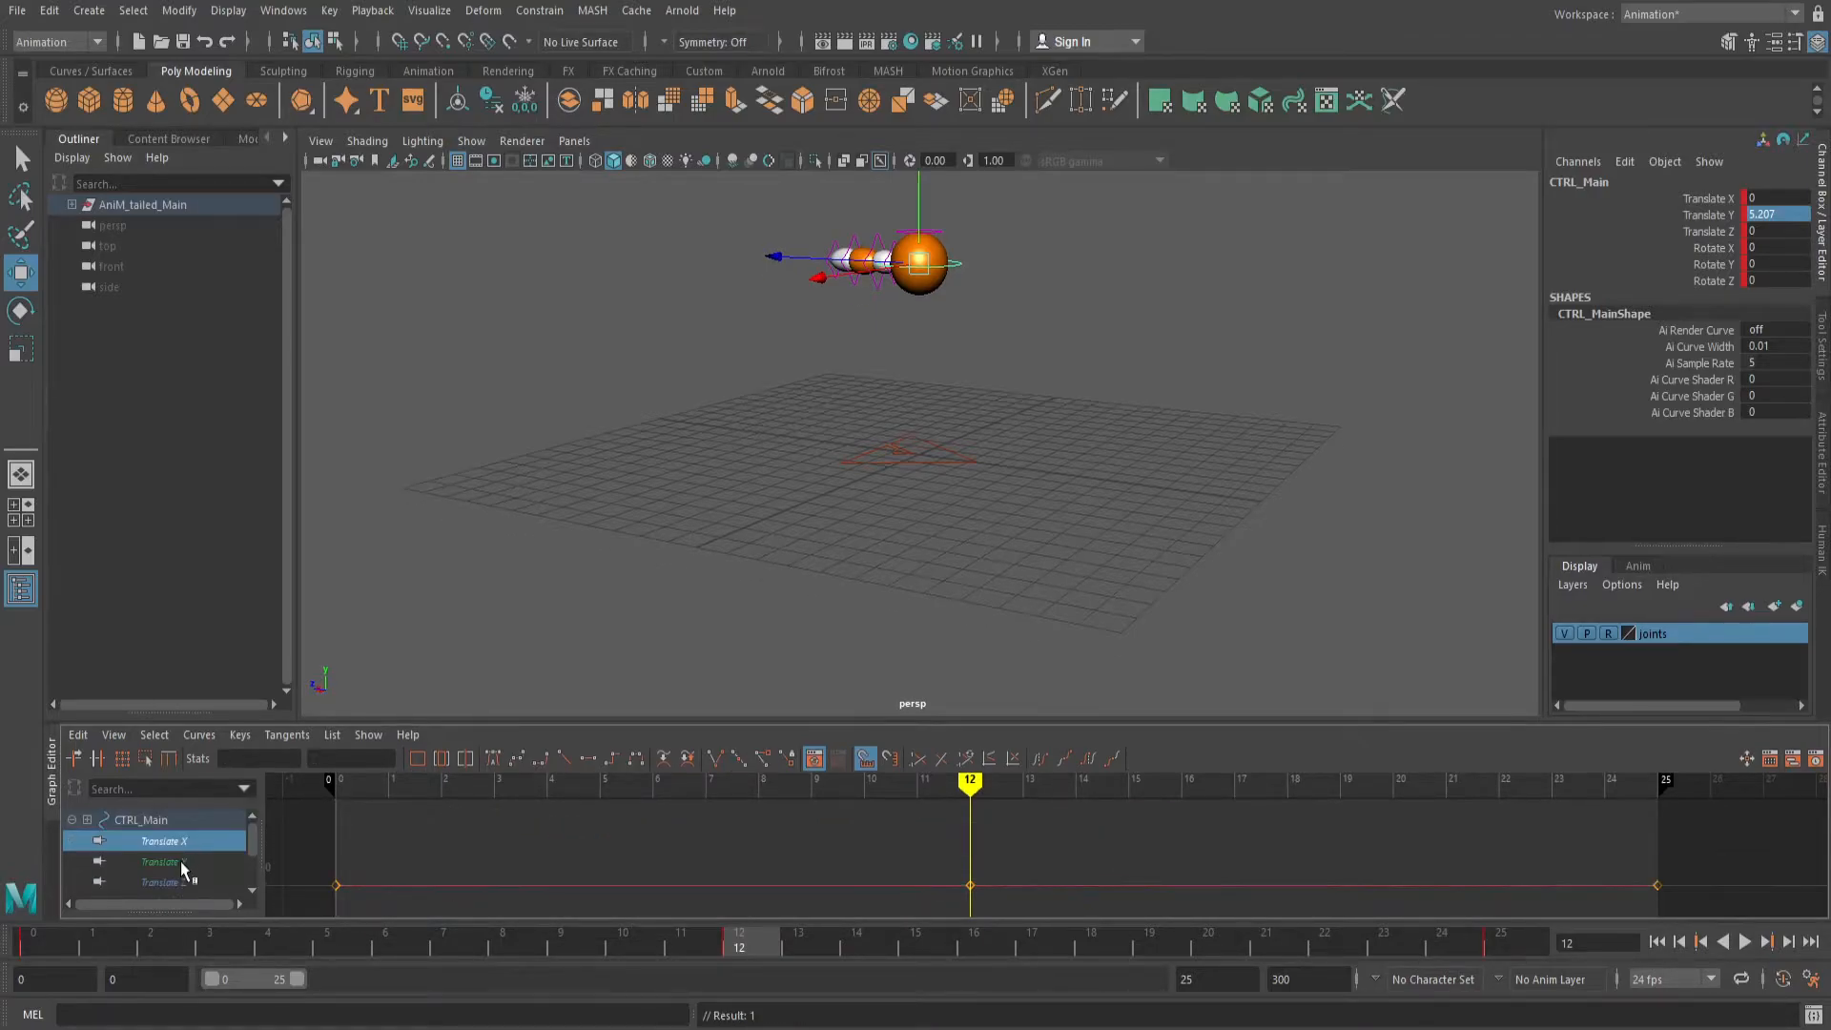
left_click(182, 865)
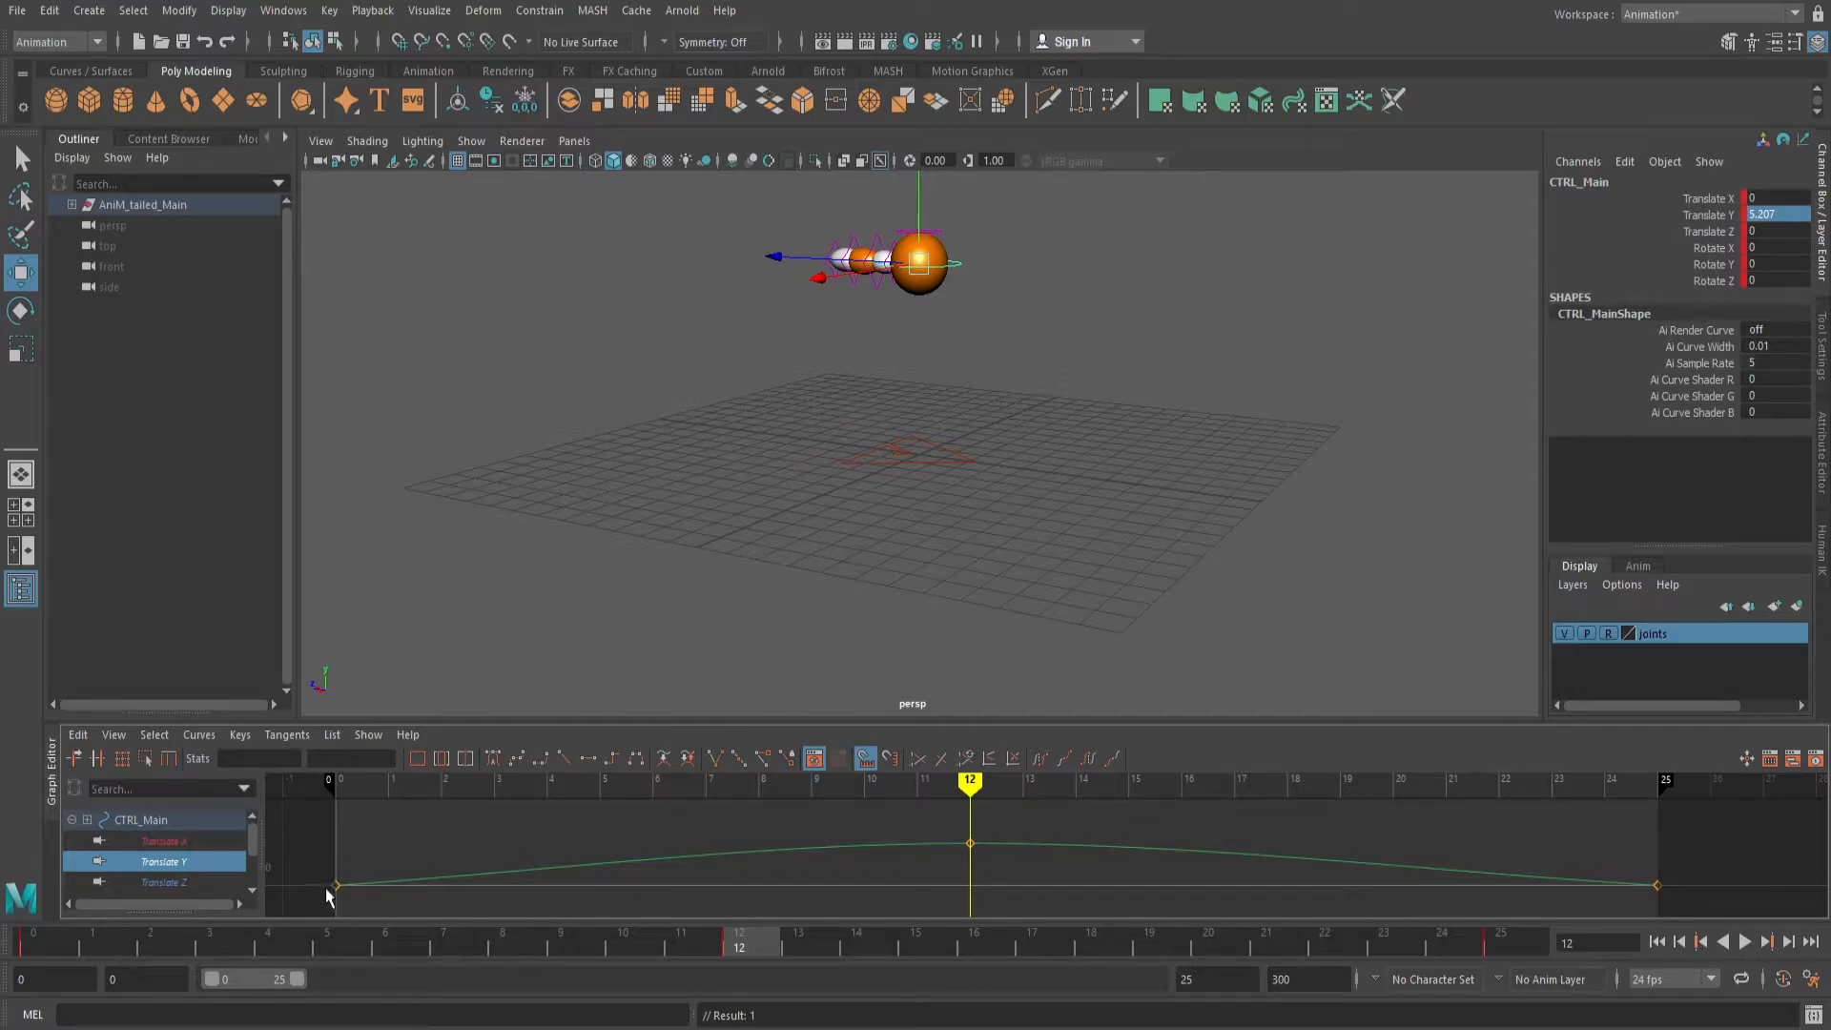
left_click_drag(314, 851, 357, 901)
left_click(445, 876)
middle_click_drag(445, 876, 520, 782)
Try tilting the Translate Y tangent at frame 12 downward, check it in playback, and undo the tangent edit.
left_click(963, 879)
left_click(971, 845)
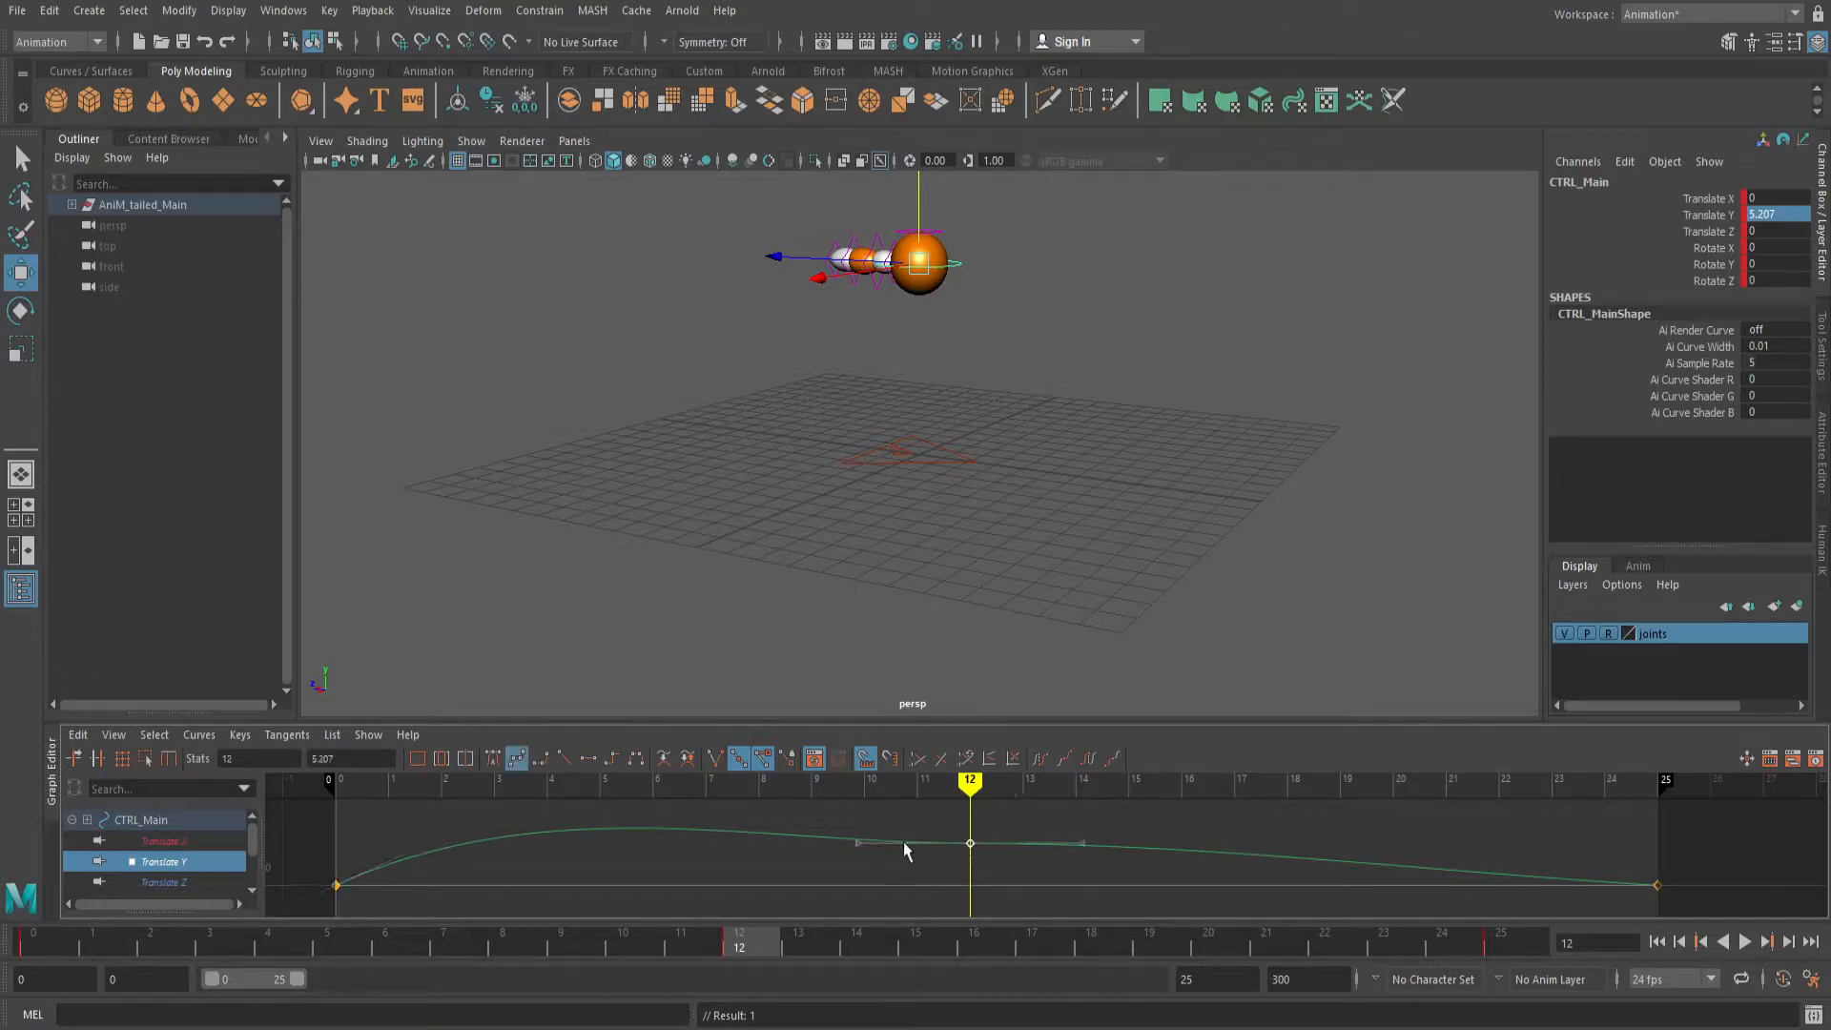
left_click(858, 842)
middle_click_drag(858, 842, 1032, 847)
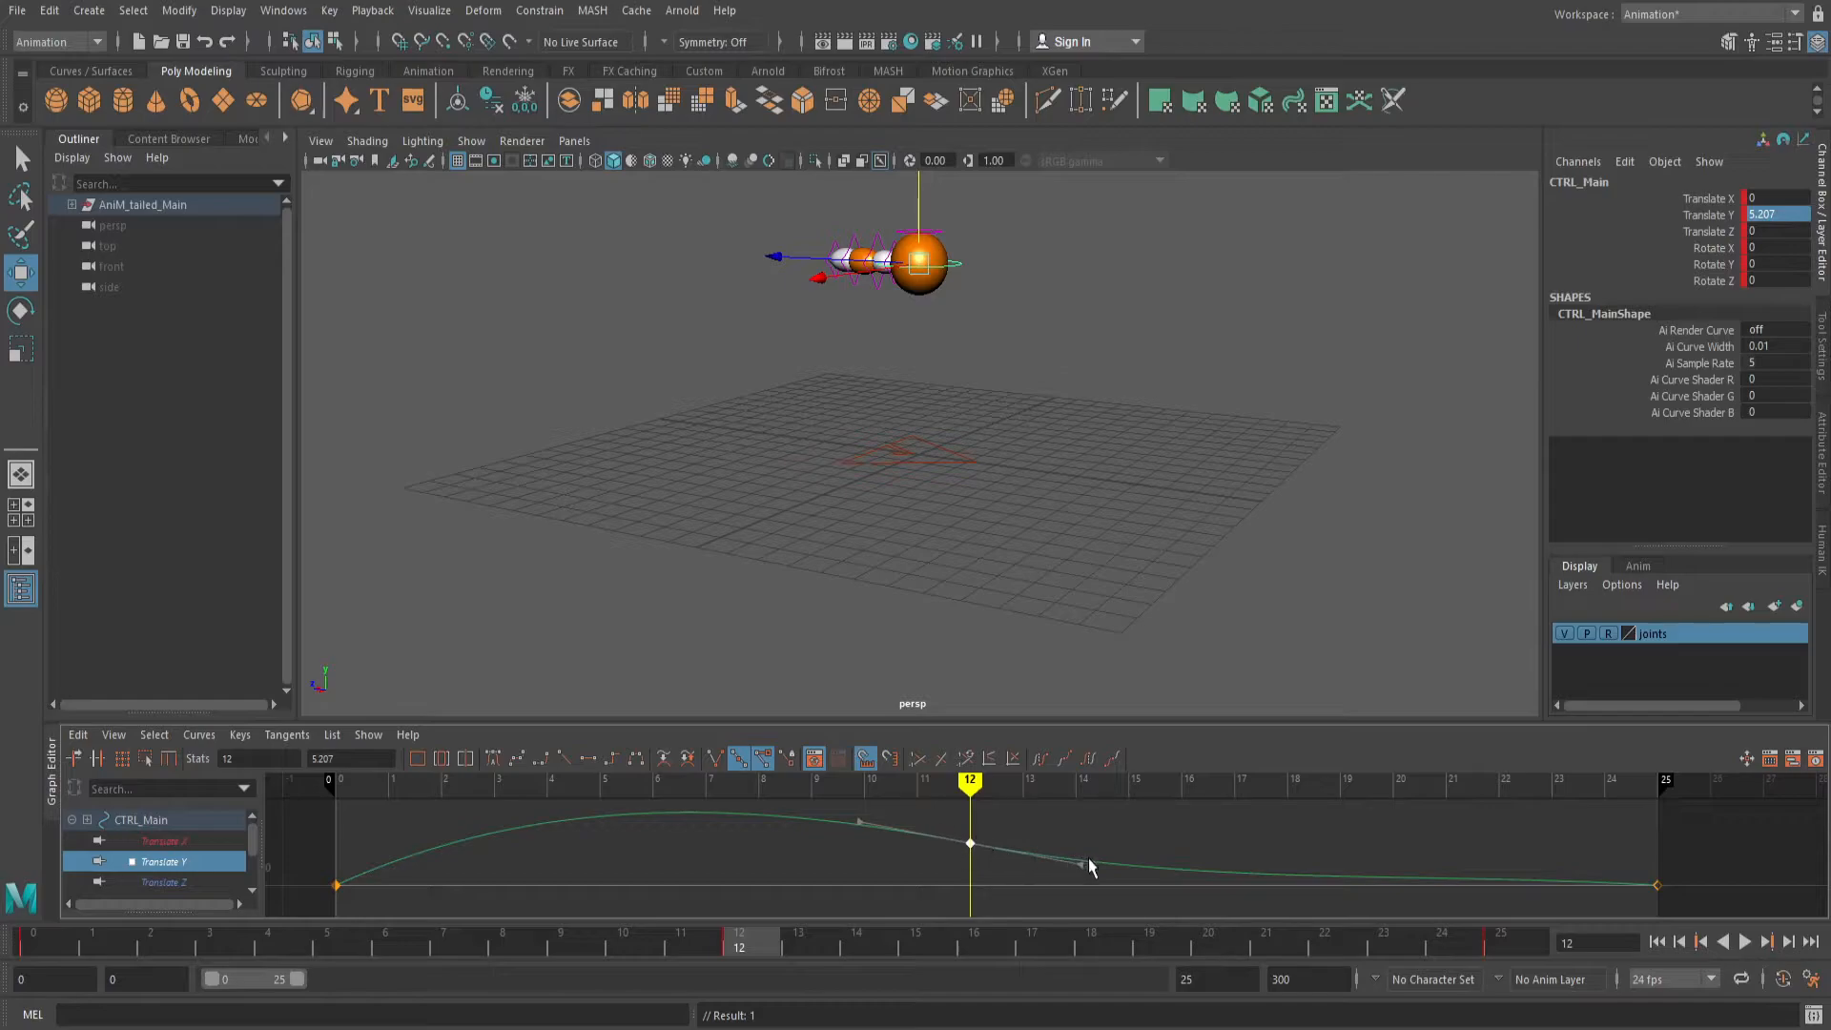
left_click(1744, 941)
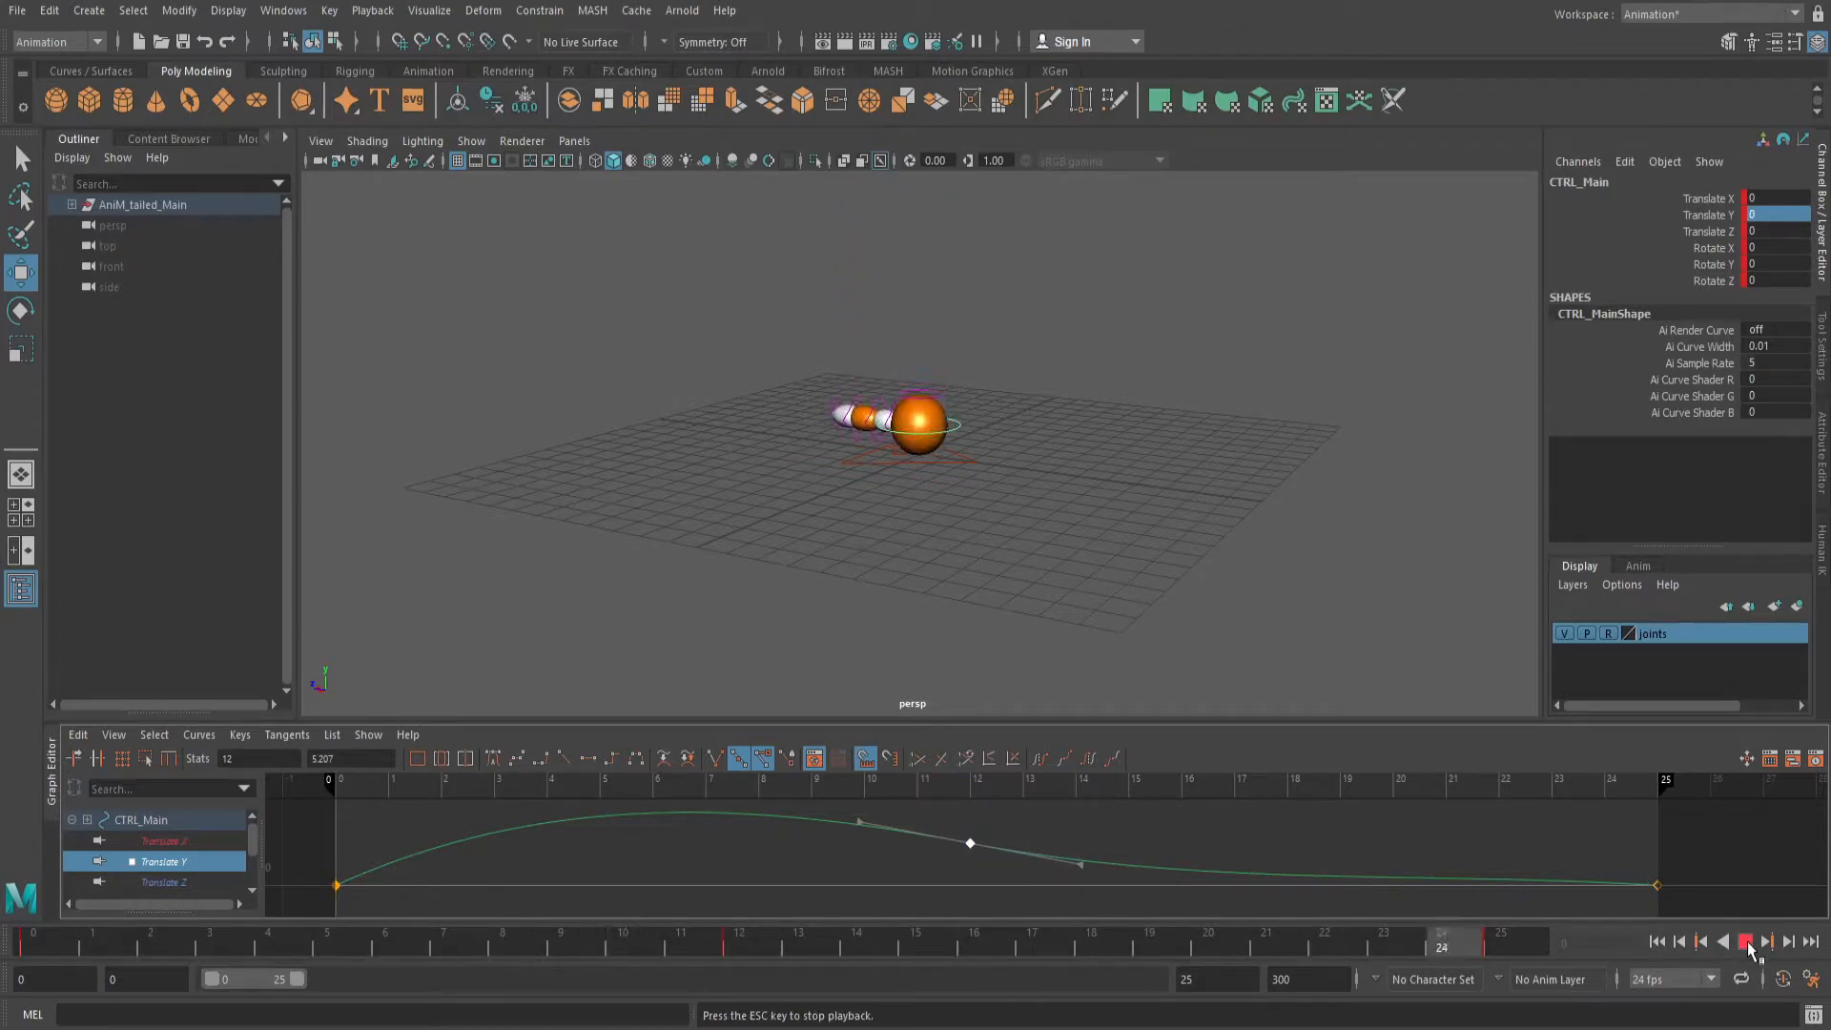
scroll(1246, 441, "down", 3)
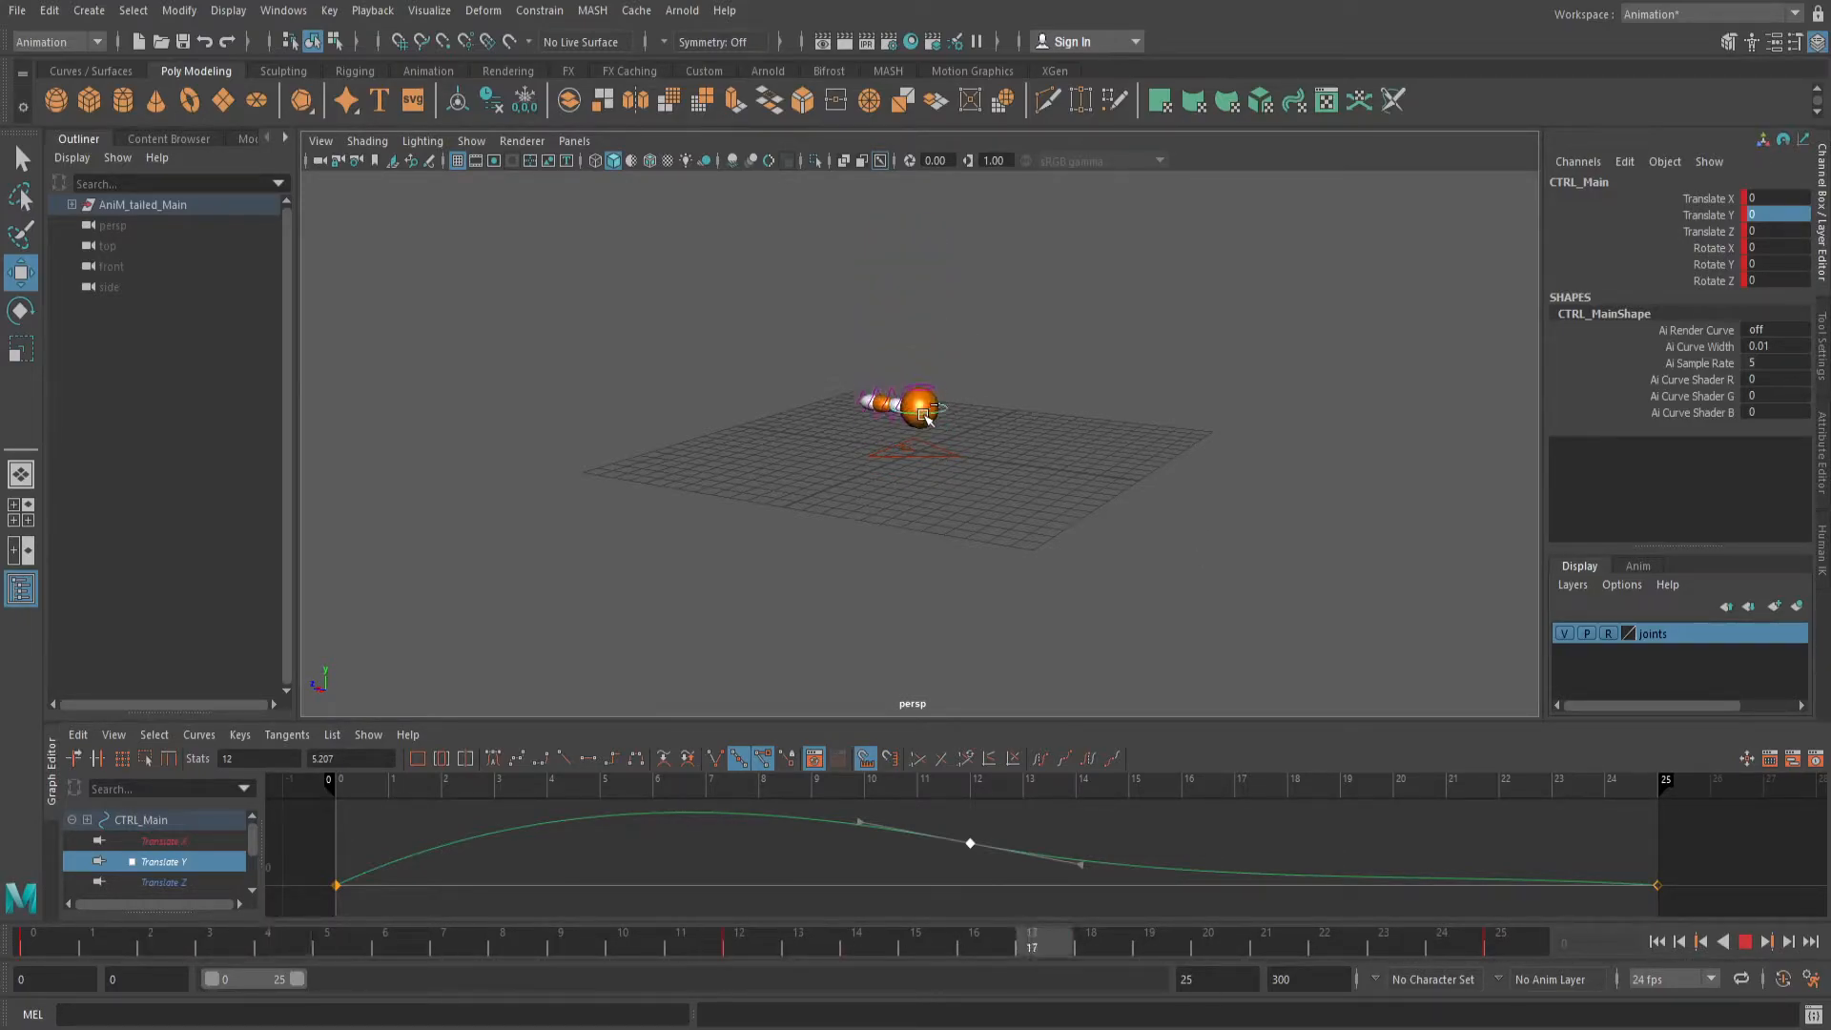
key("ctrl+z")
key("ctrl+z")
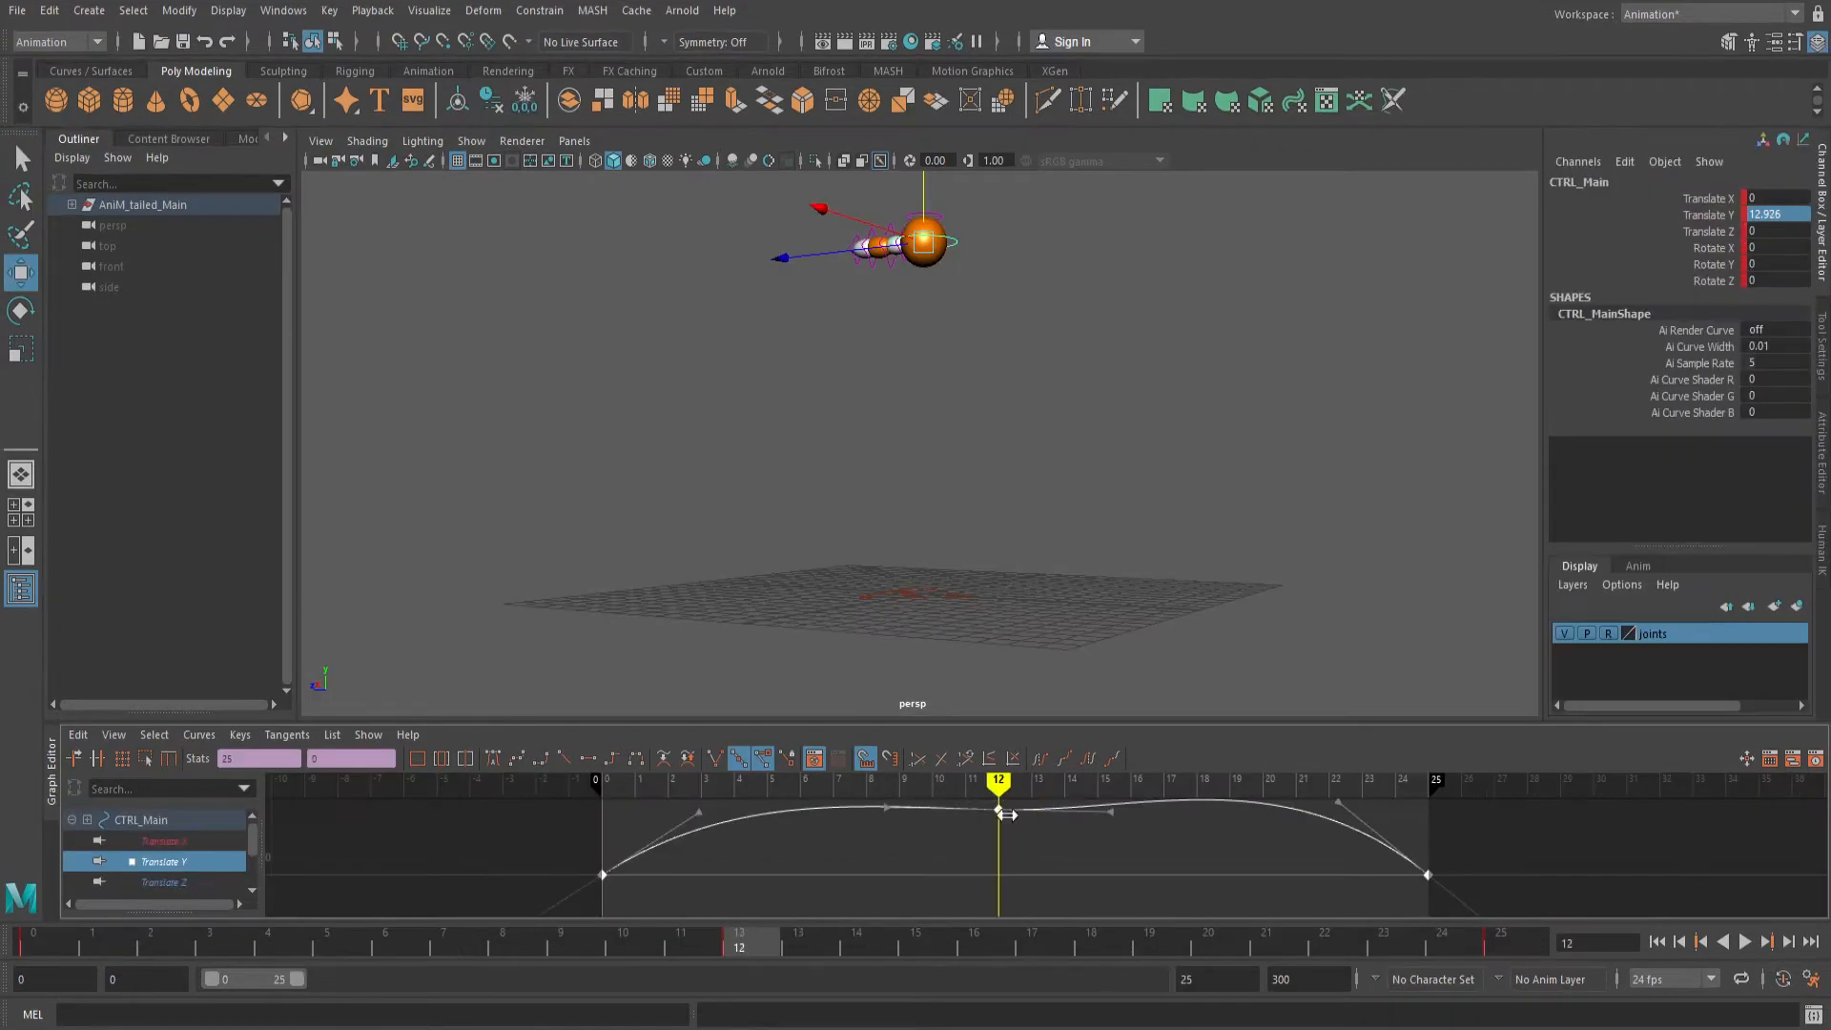
Select Translate Y's frame 12 key in the Graph Editor, slightly adjust its outgoing tangent, and break its tangents.
key("alt+comma")
key("alt+comma")
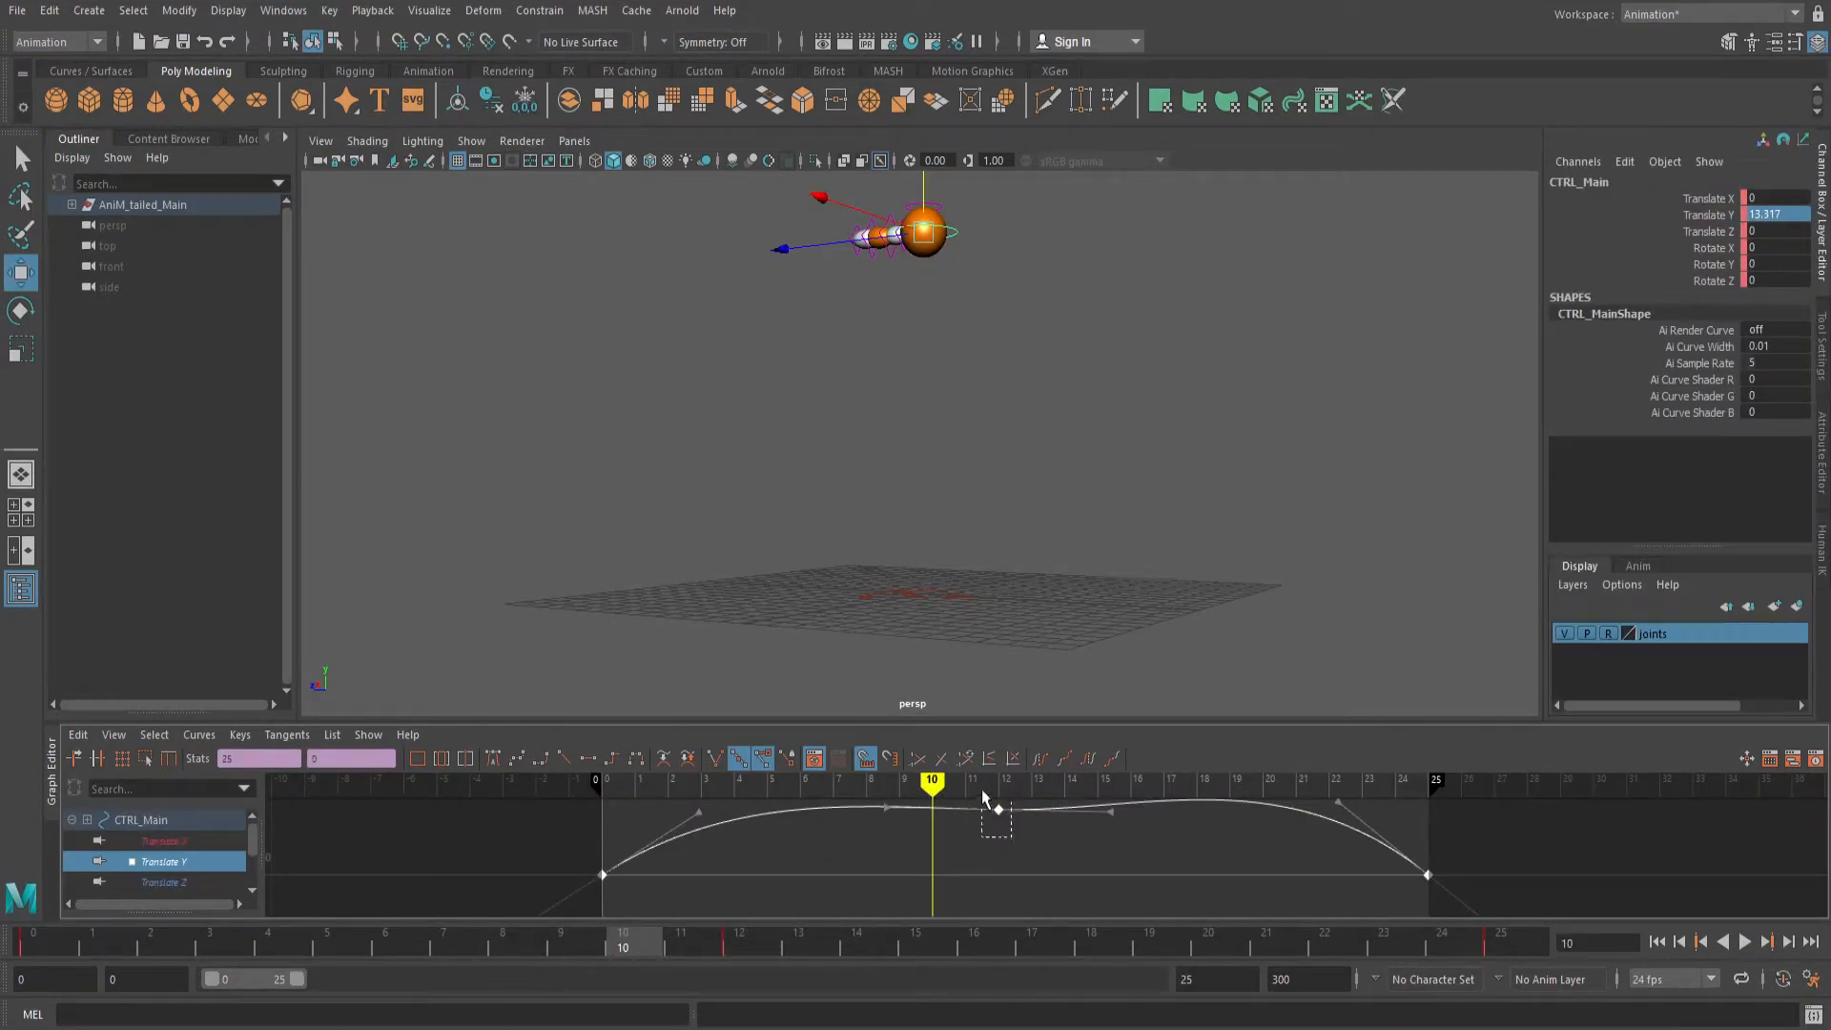
left_click_drag(987, 804, 988, 805)
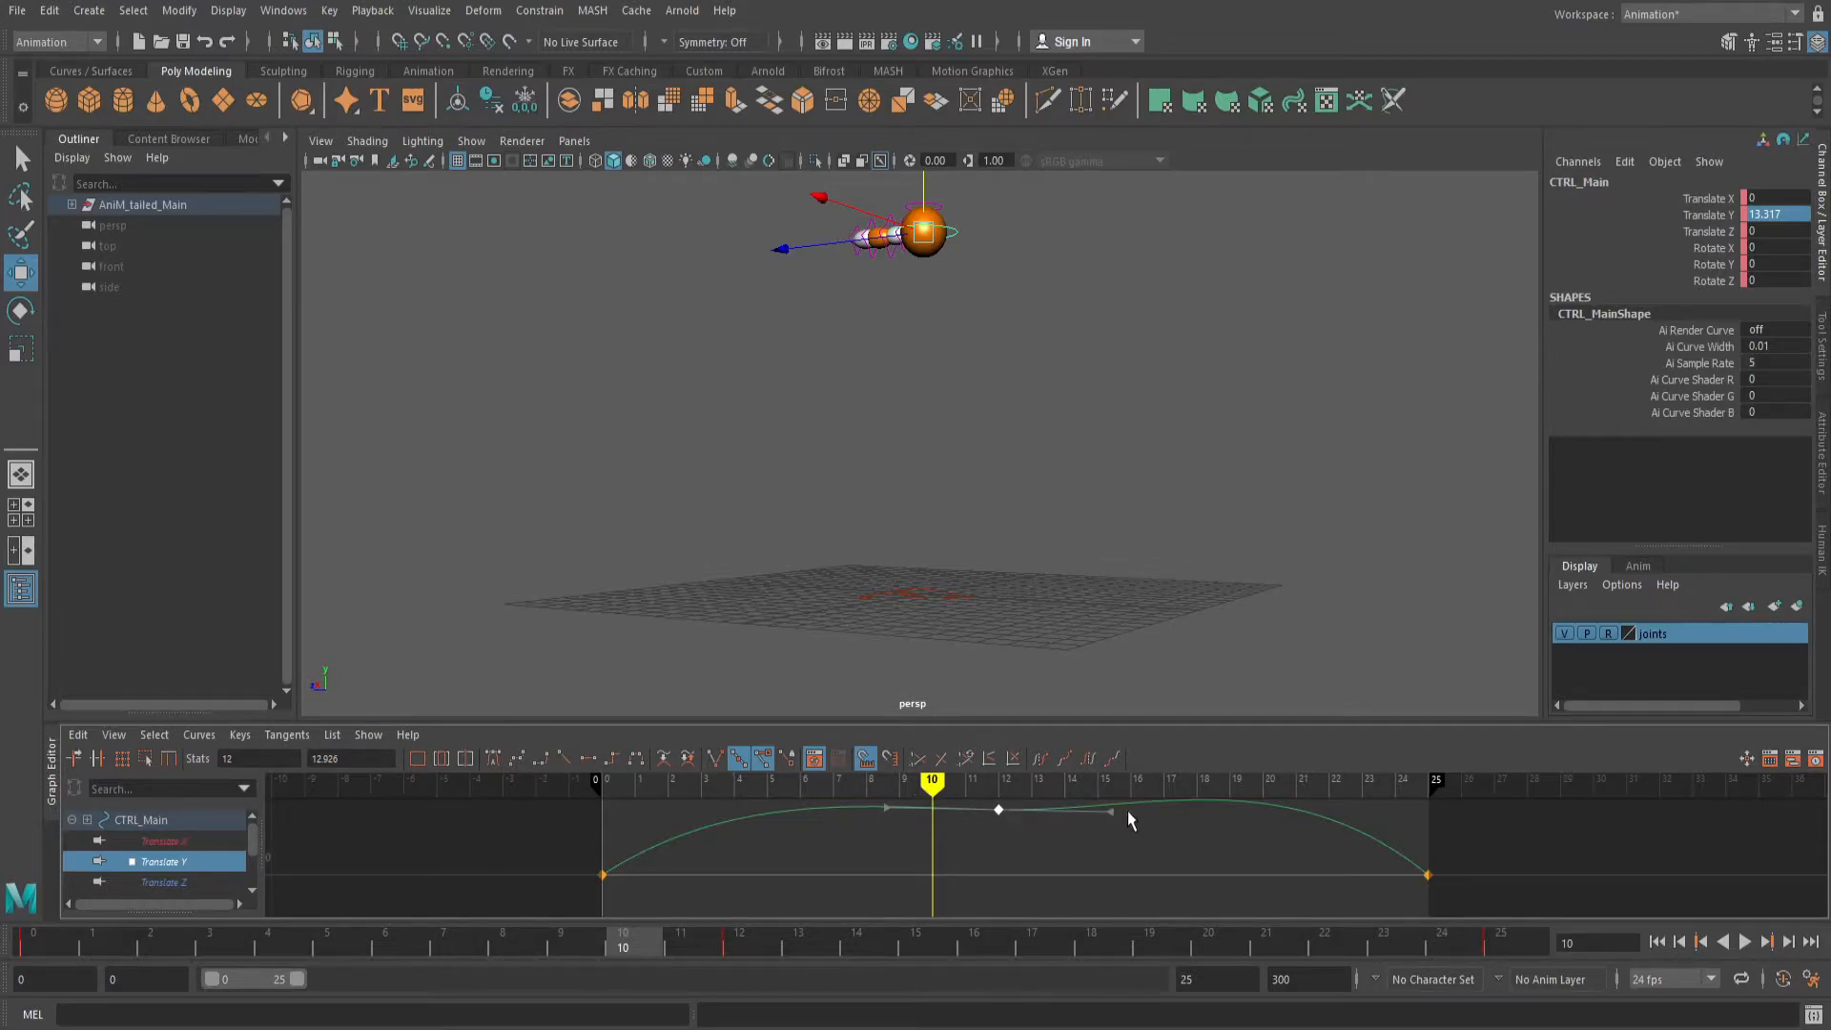
mouse_move(1106, 821)
left_mouse_down()
mouse_move(1112, 806)
mouse_move(1096, 846)
mouse_move(1110, 784)
mouse_move(1111, 812)
left_mouse_up()
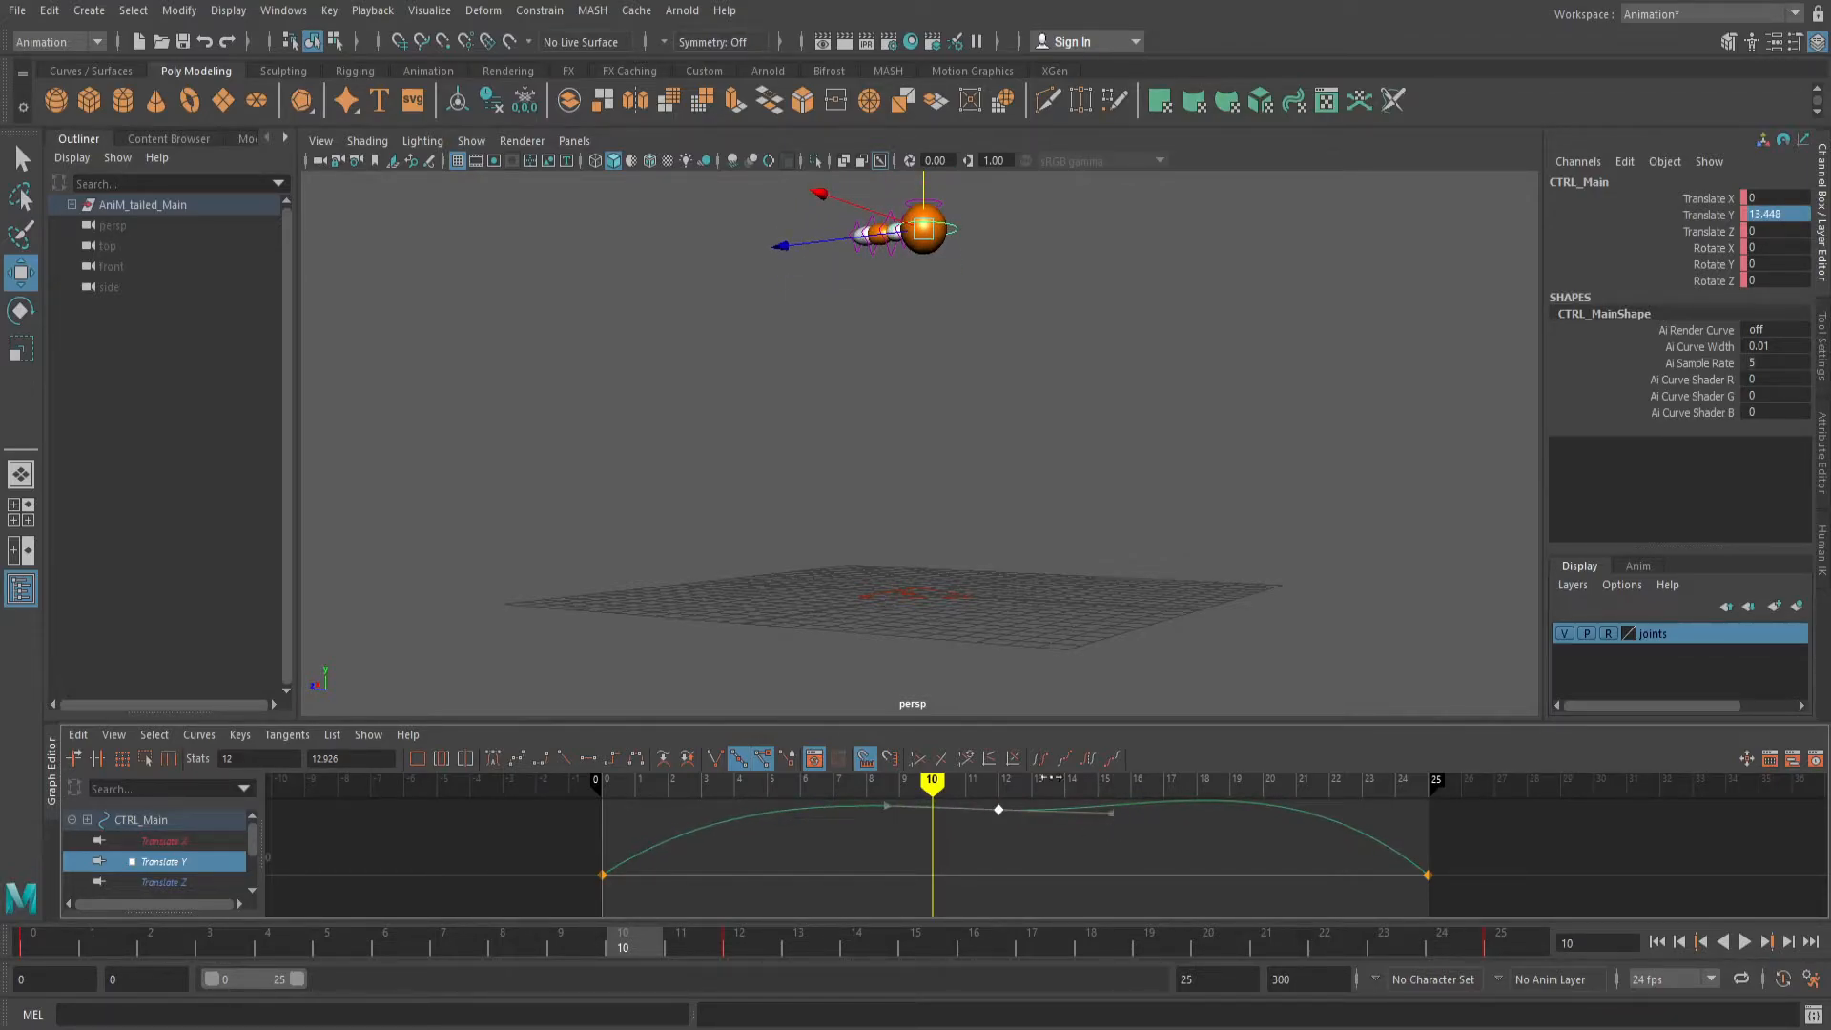
left_click(713, 763)
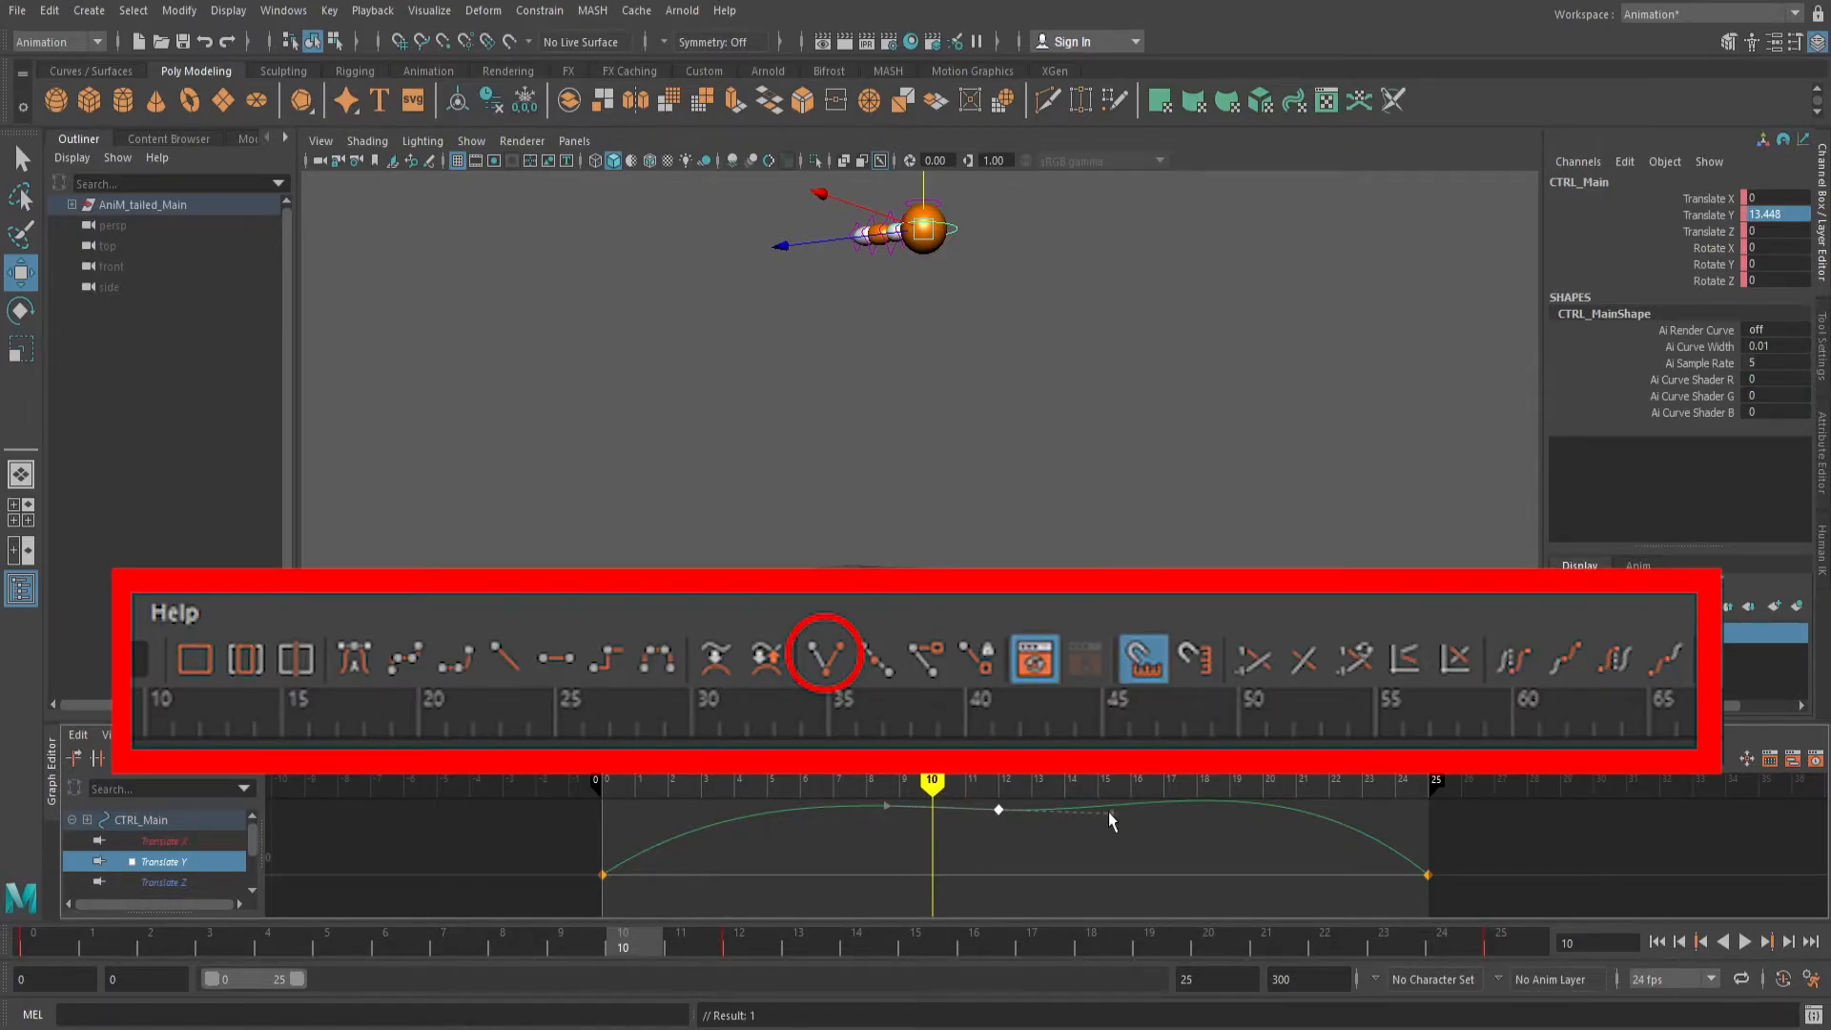
Try pulling the broken outgoing tangent at frame 12 downward, then unify the key's tangents and test moving them together.
left_click_drag(1104, 813, 1083, 899)
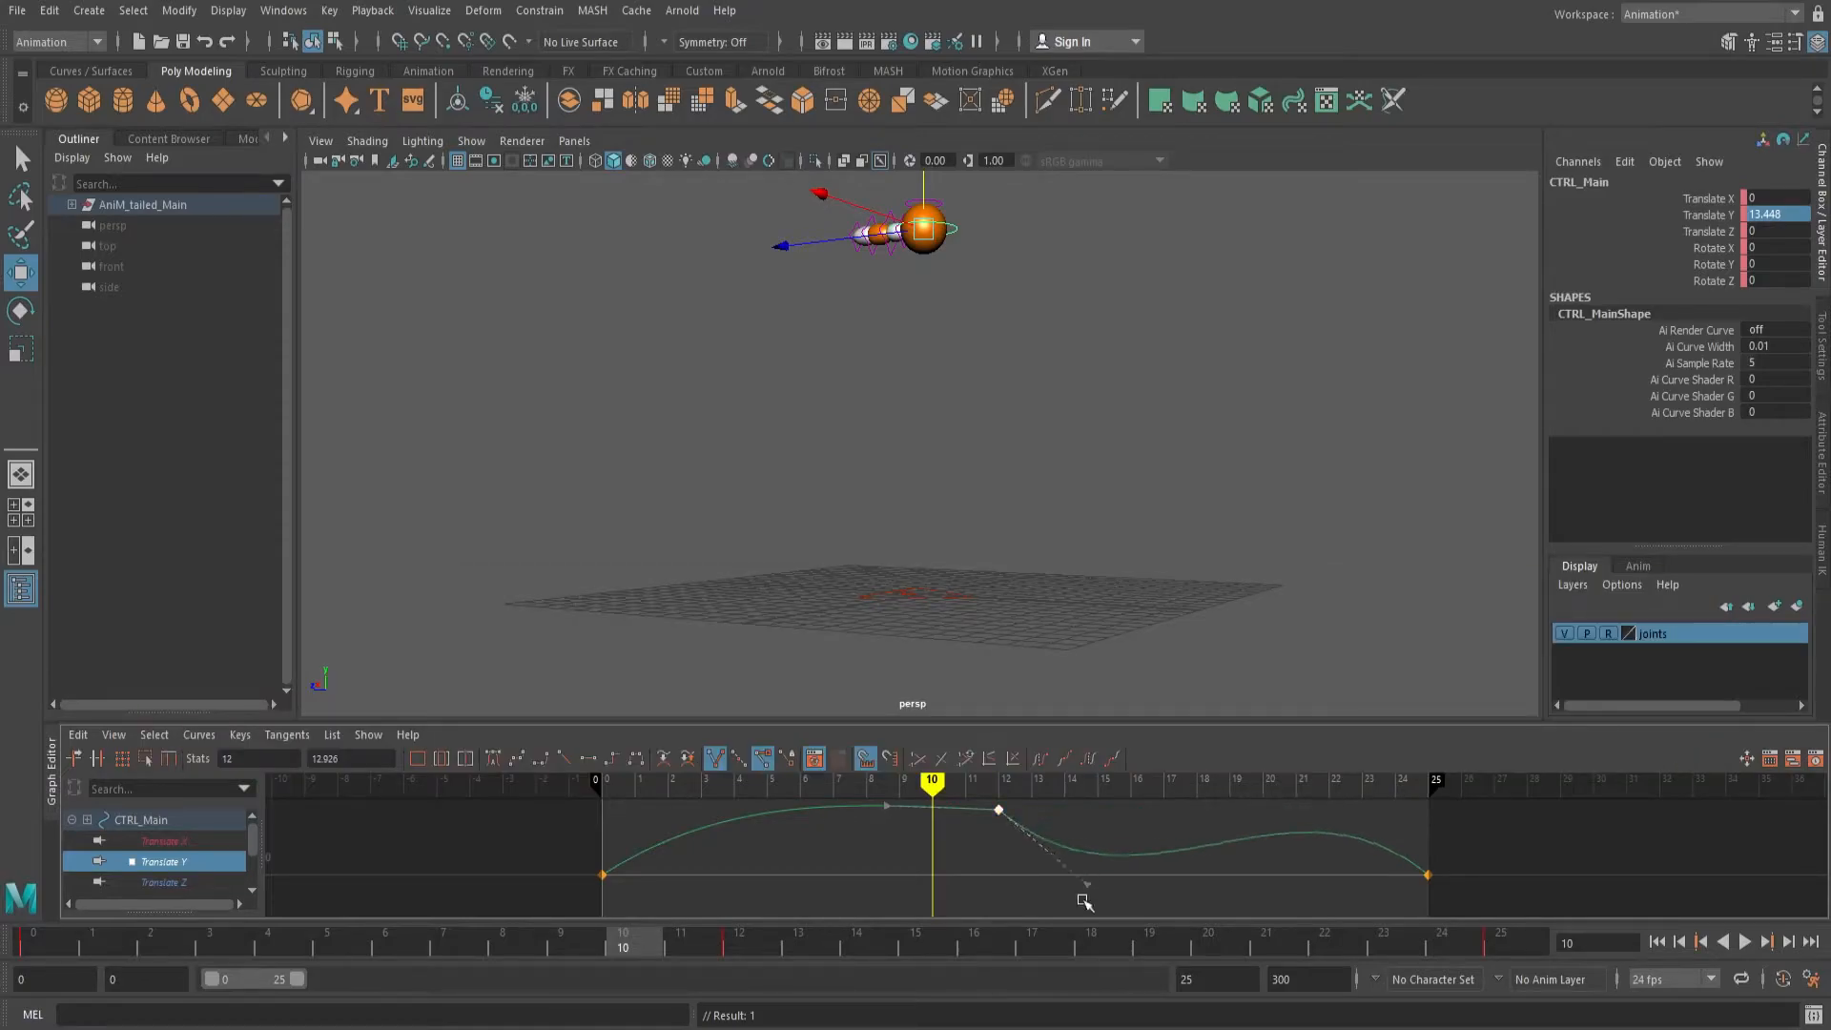
key("ctrl+z")
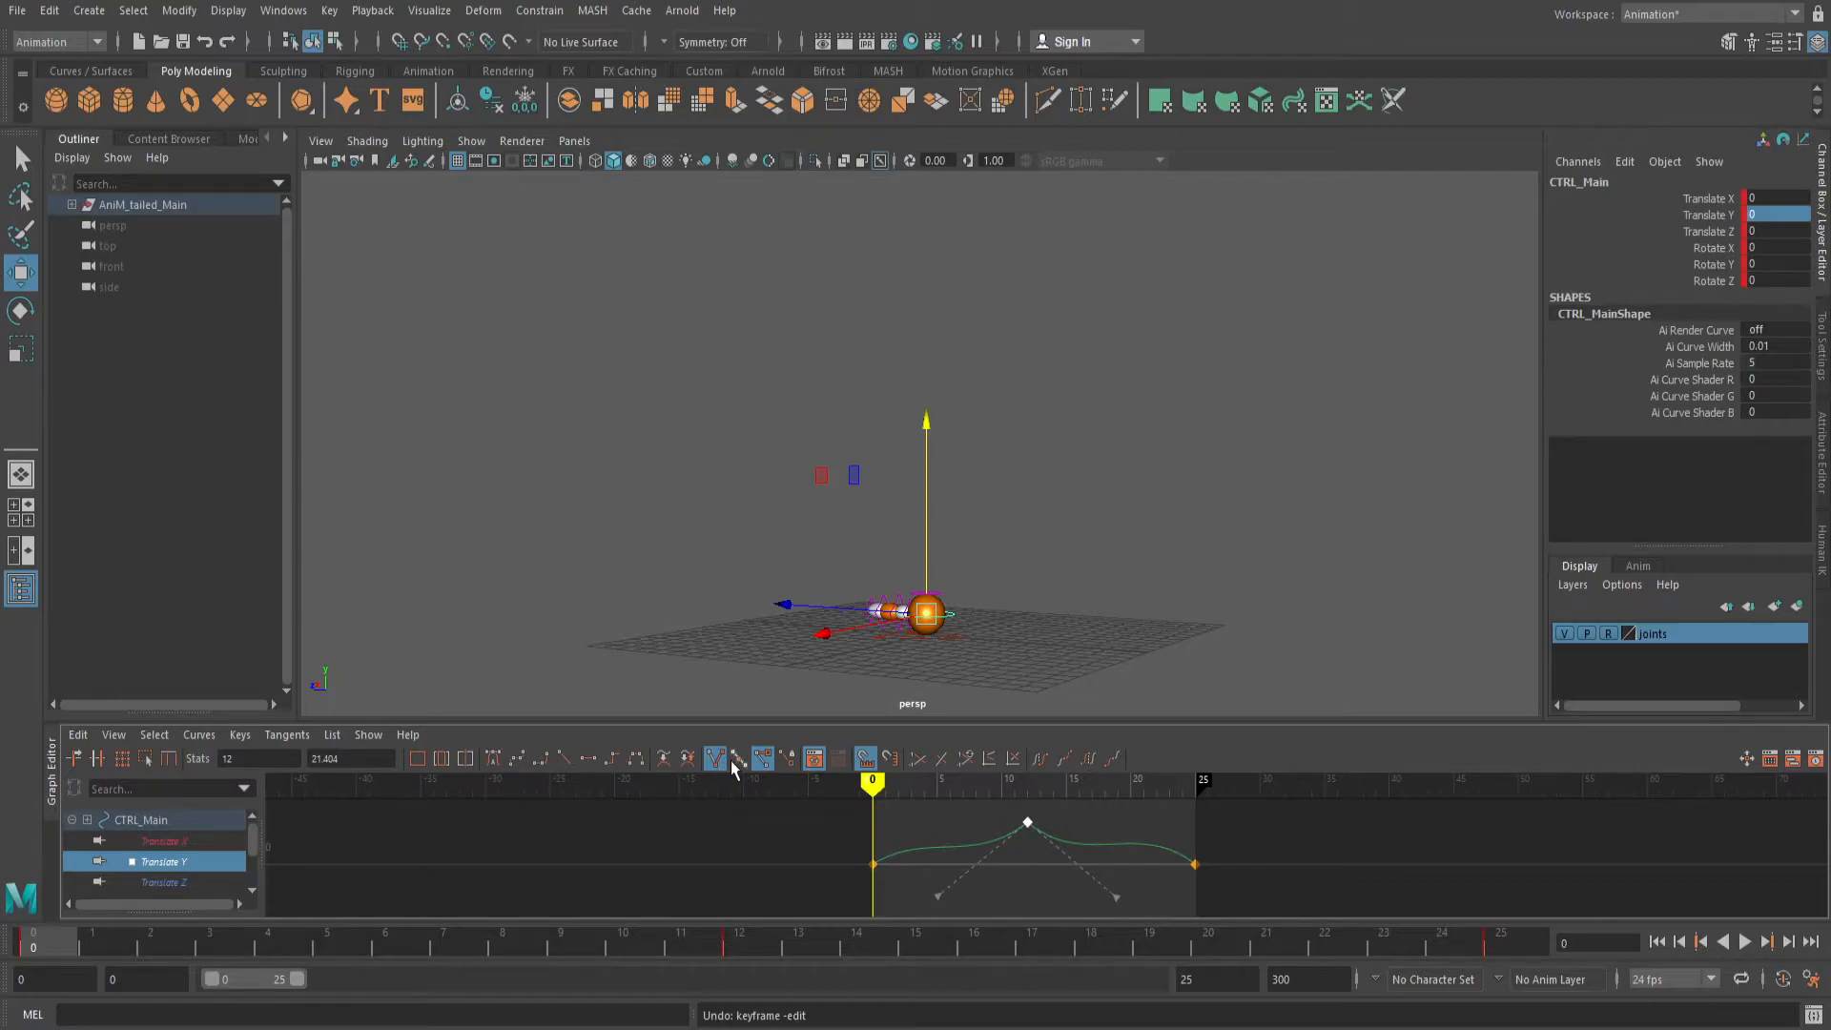
left_click(731, 759)
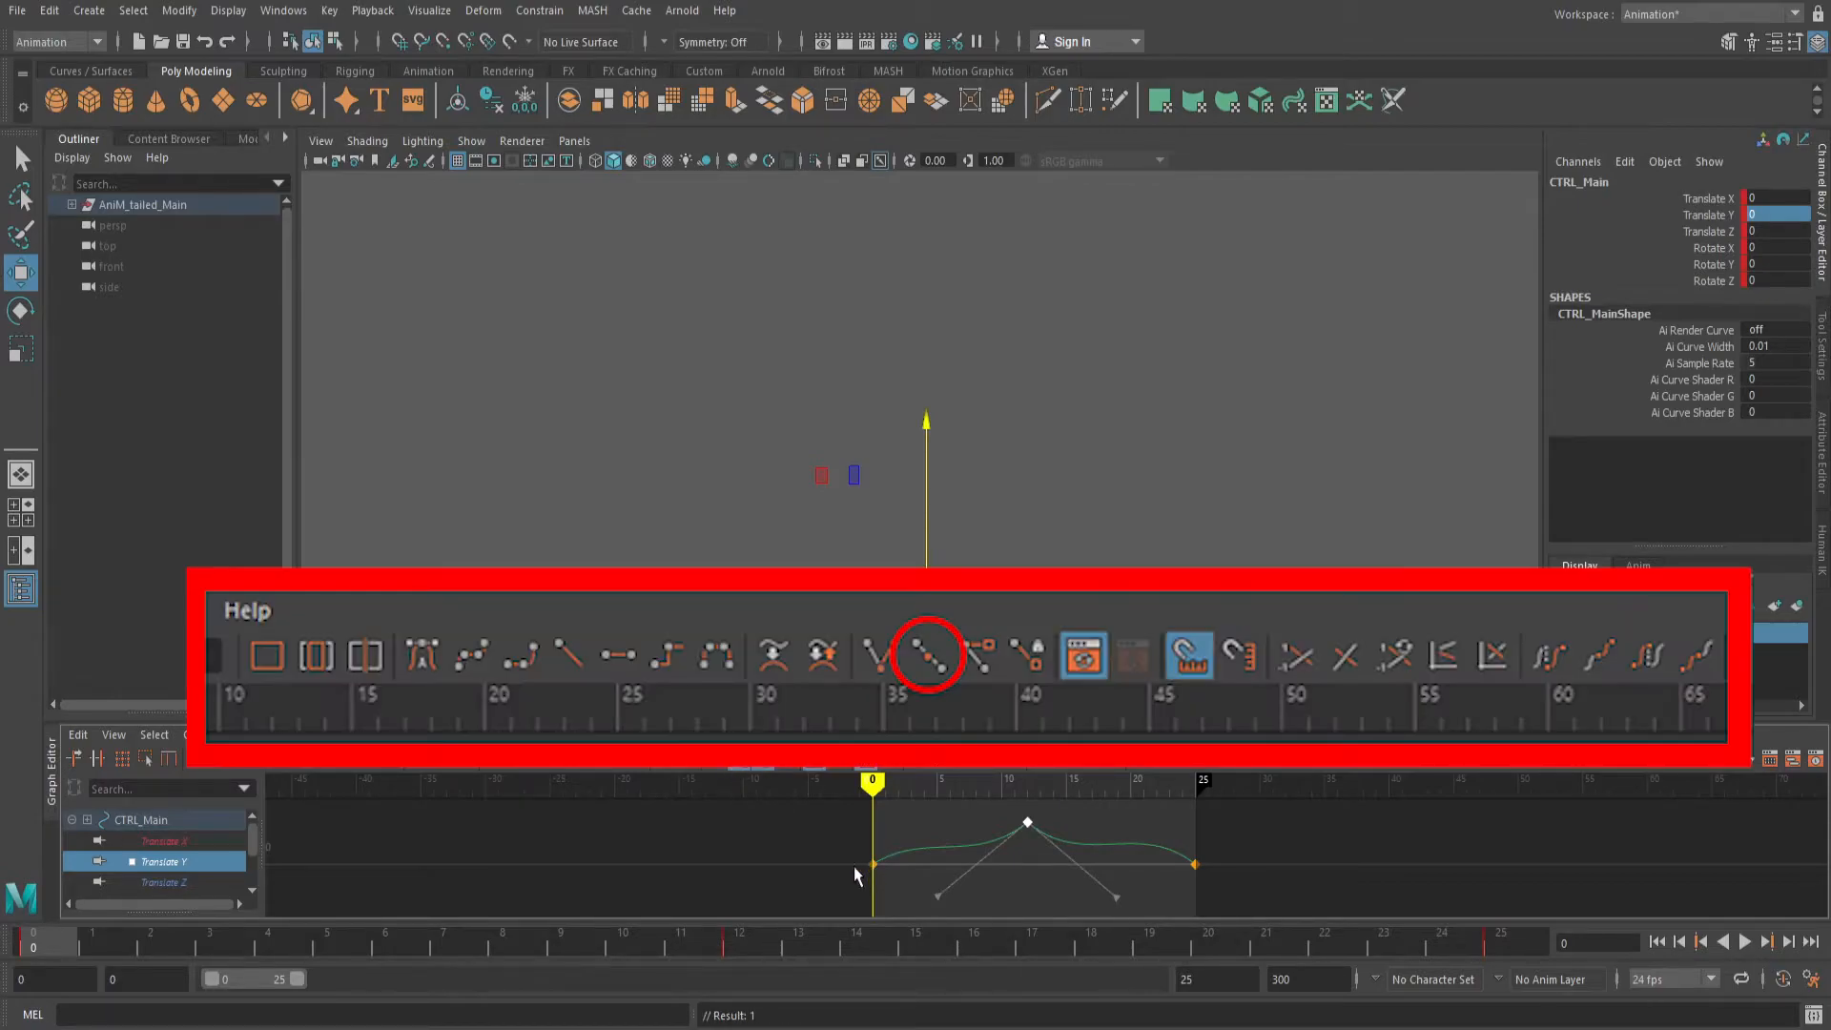
left_click_drag(927, 874, 975, 905)
left_click_drag(1033, 837, 1034, 838)
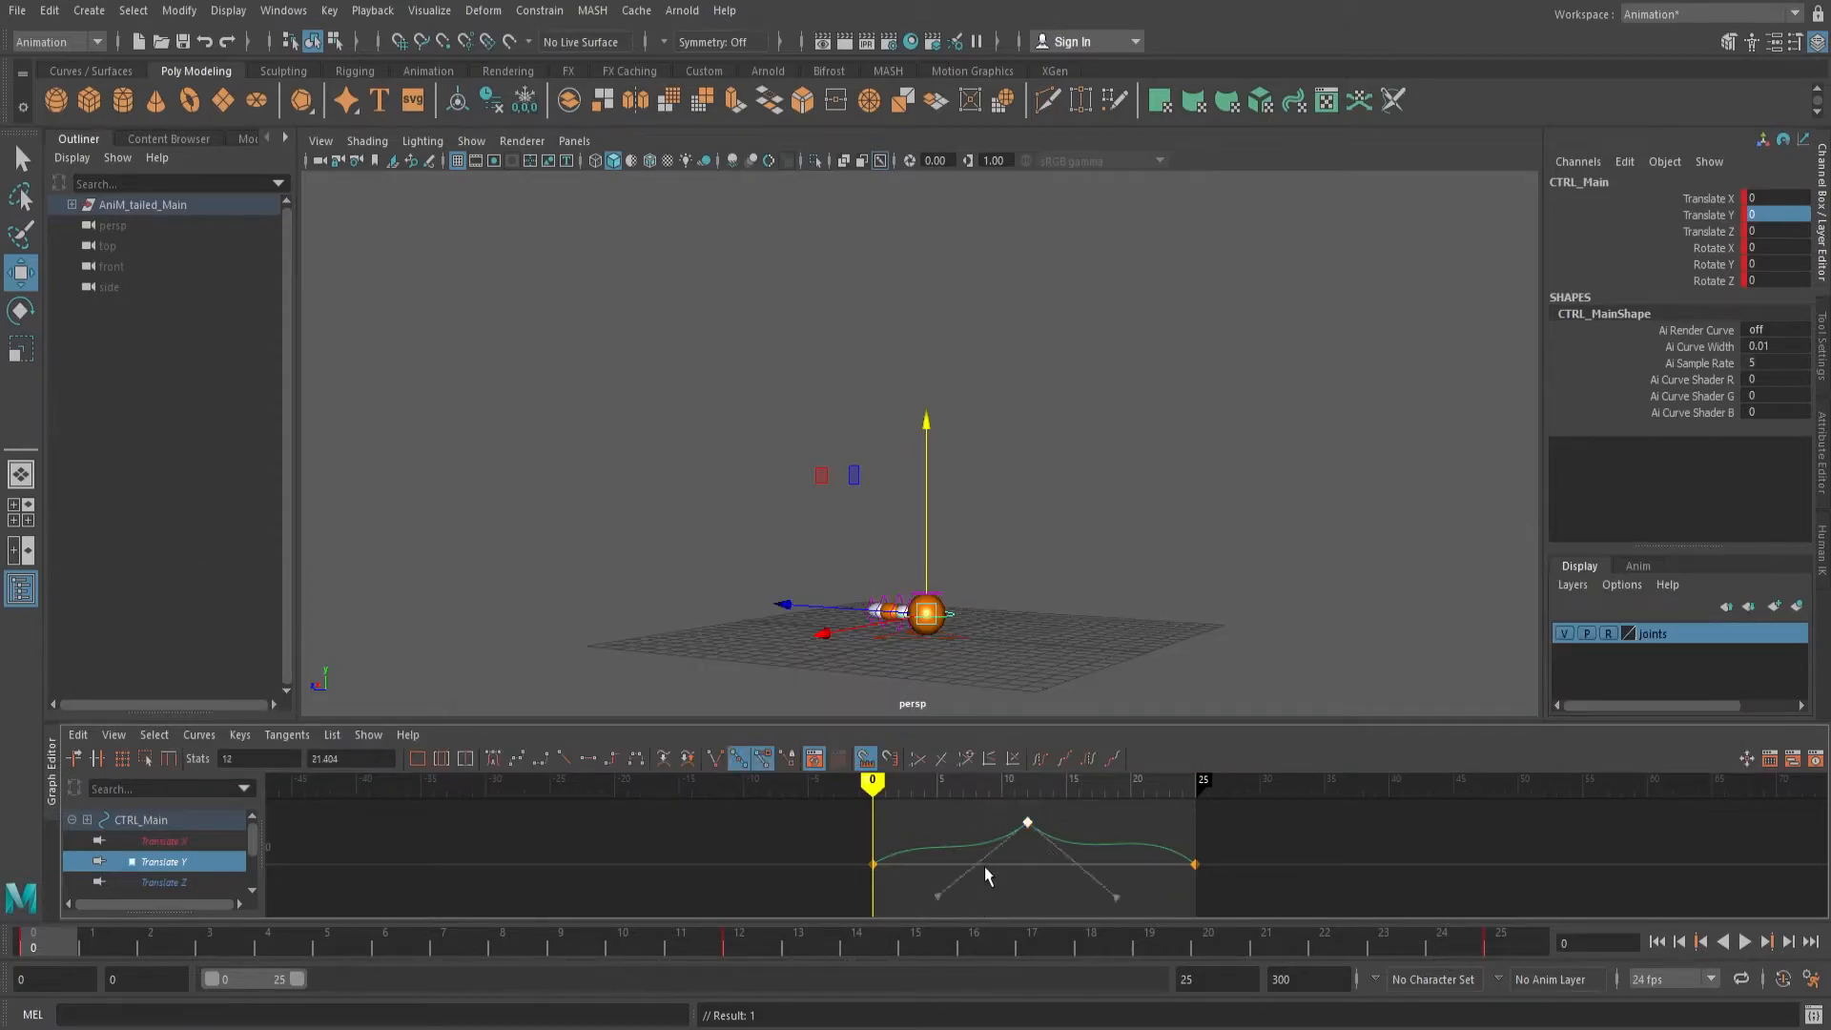
left_click_drag(961, 887, 998, 875)
Undo the tangent unification and the preceding key and tangent edits at frame 12.
key("ctrl+z")
key("ctrl+z")
key("ctrl+z")
key("ctrl+z")
key("ctrl+z")
key("ctrl+z")
key("ctrl+z")
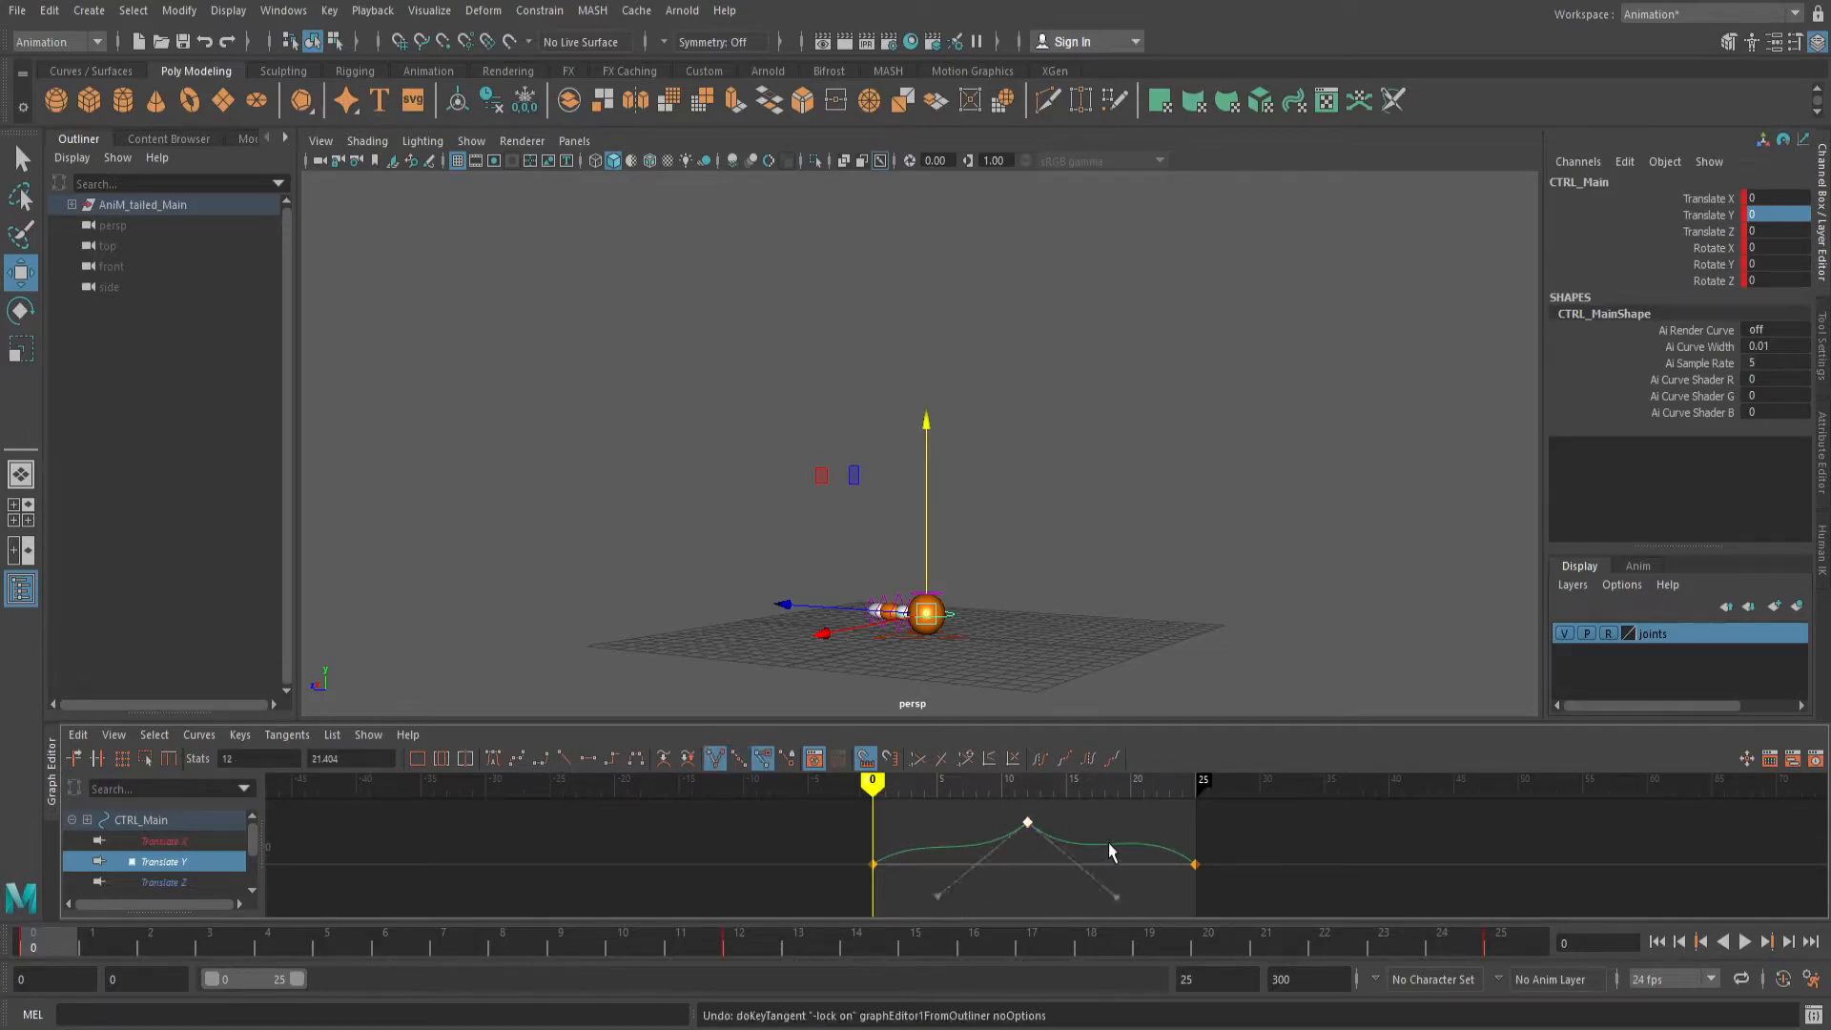
key("ctrl+z")
key("ctrl+z")
key("ctrl+z")
key("ctrl+z")
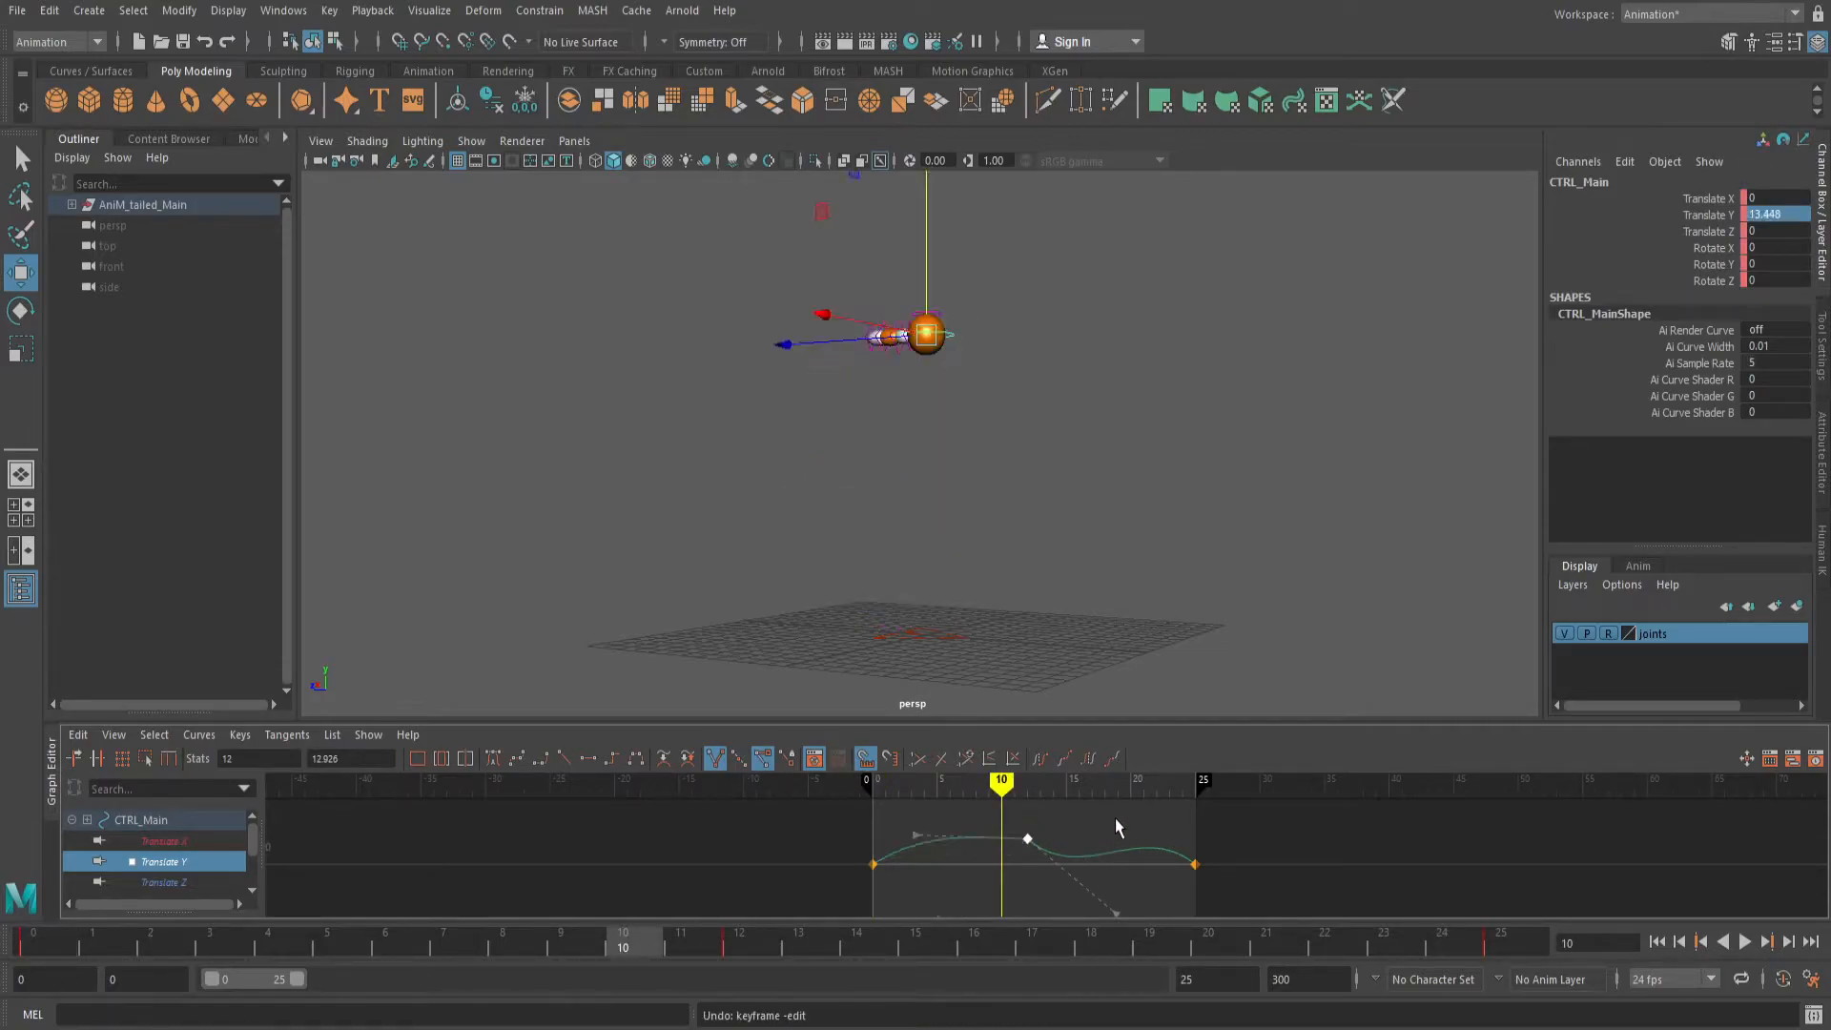
Pull the incoming tangent of Translate Y's frame 25 key downward for a shallower descent.
key("a")
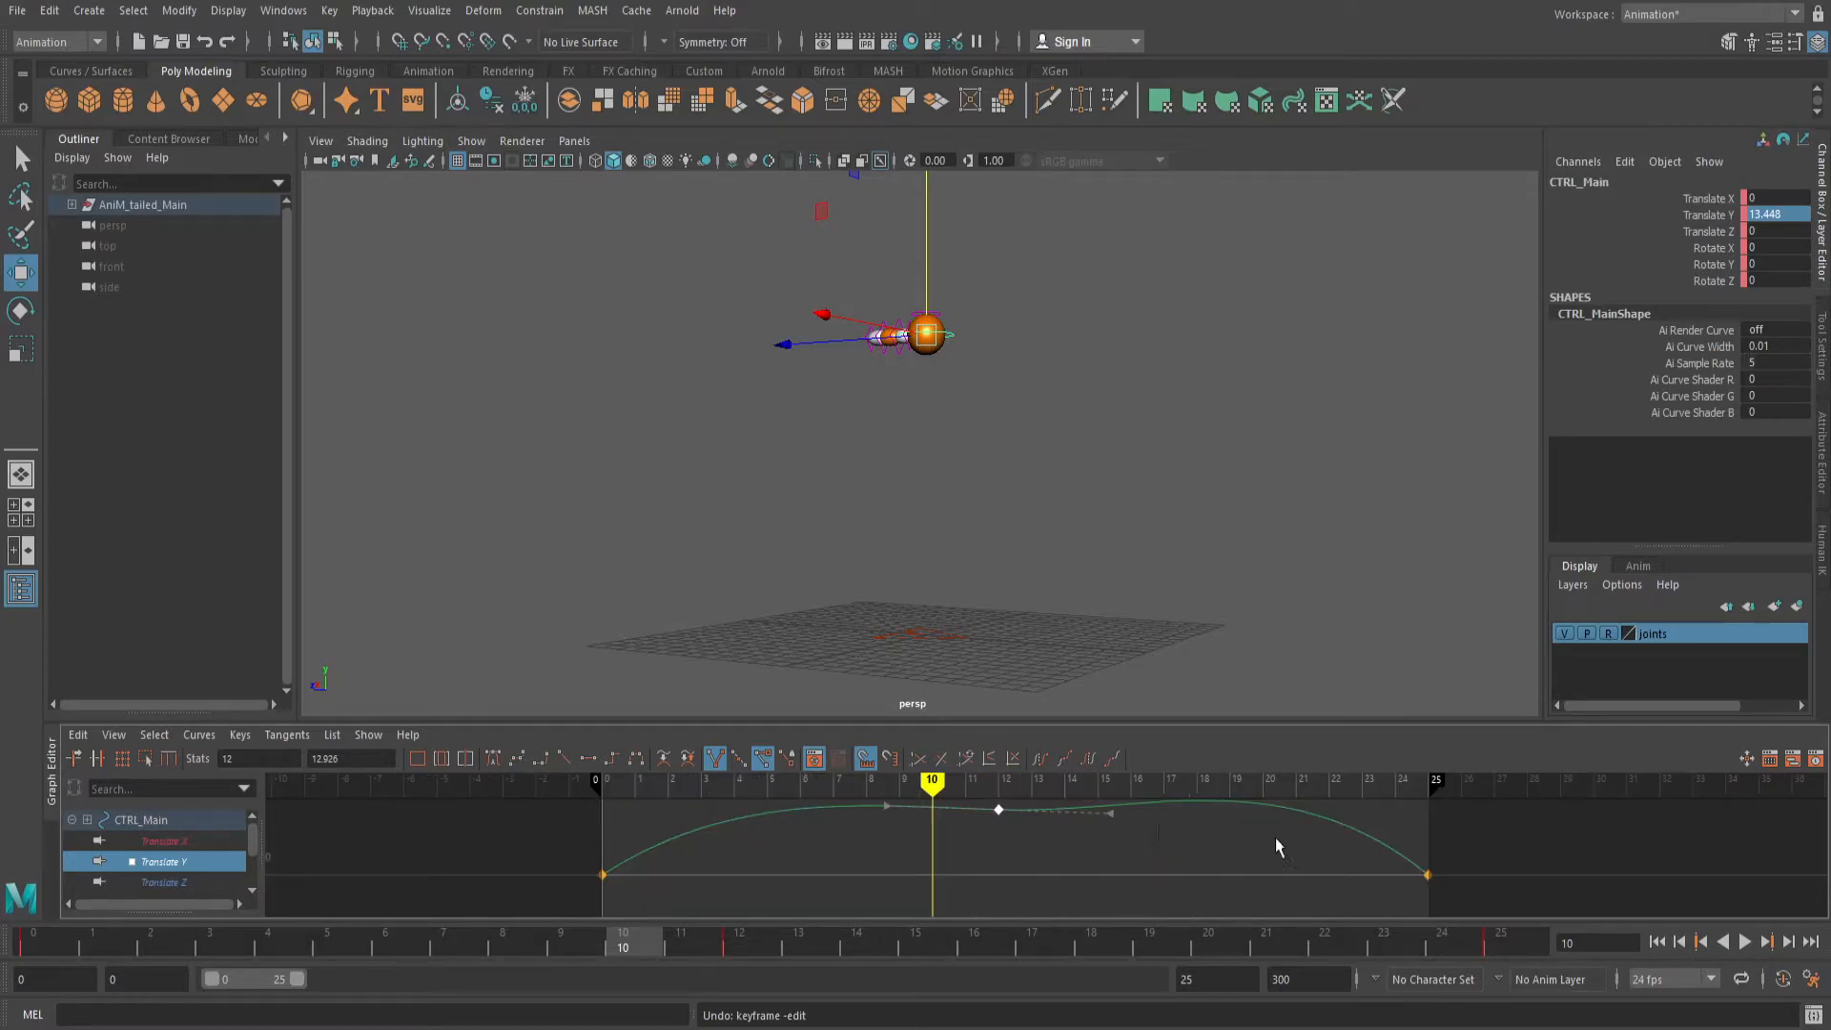
left_click(1425, 875)
left_click_drag(1348, 812, 1322, 854)
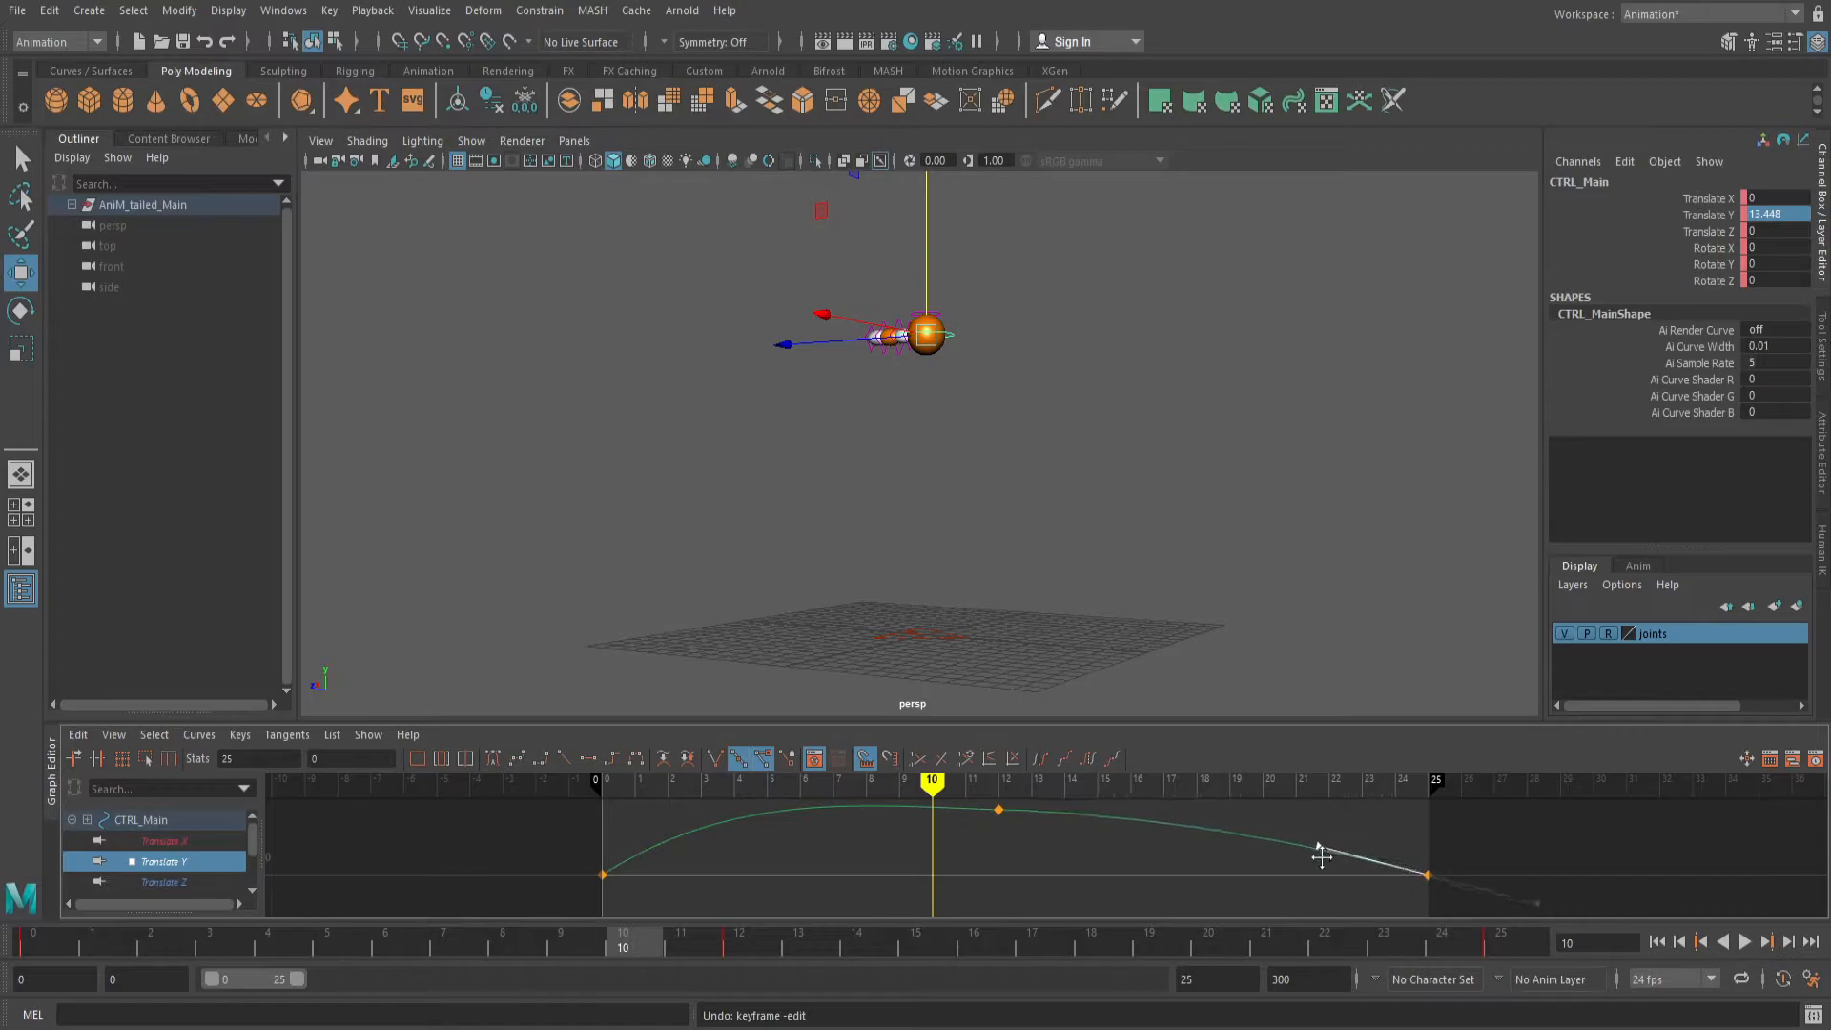
Select Translate Y's frame 0 key and lower its outgoing tangent to soften the takeoff.
left_click(603, 876)
left_click(646, 859)
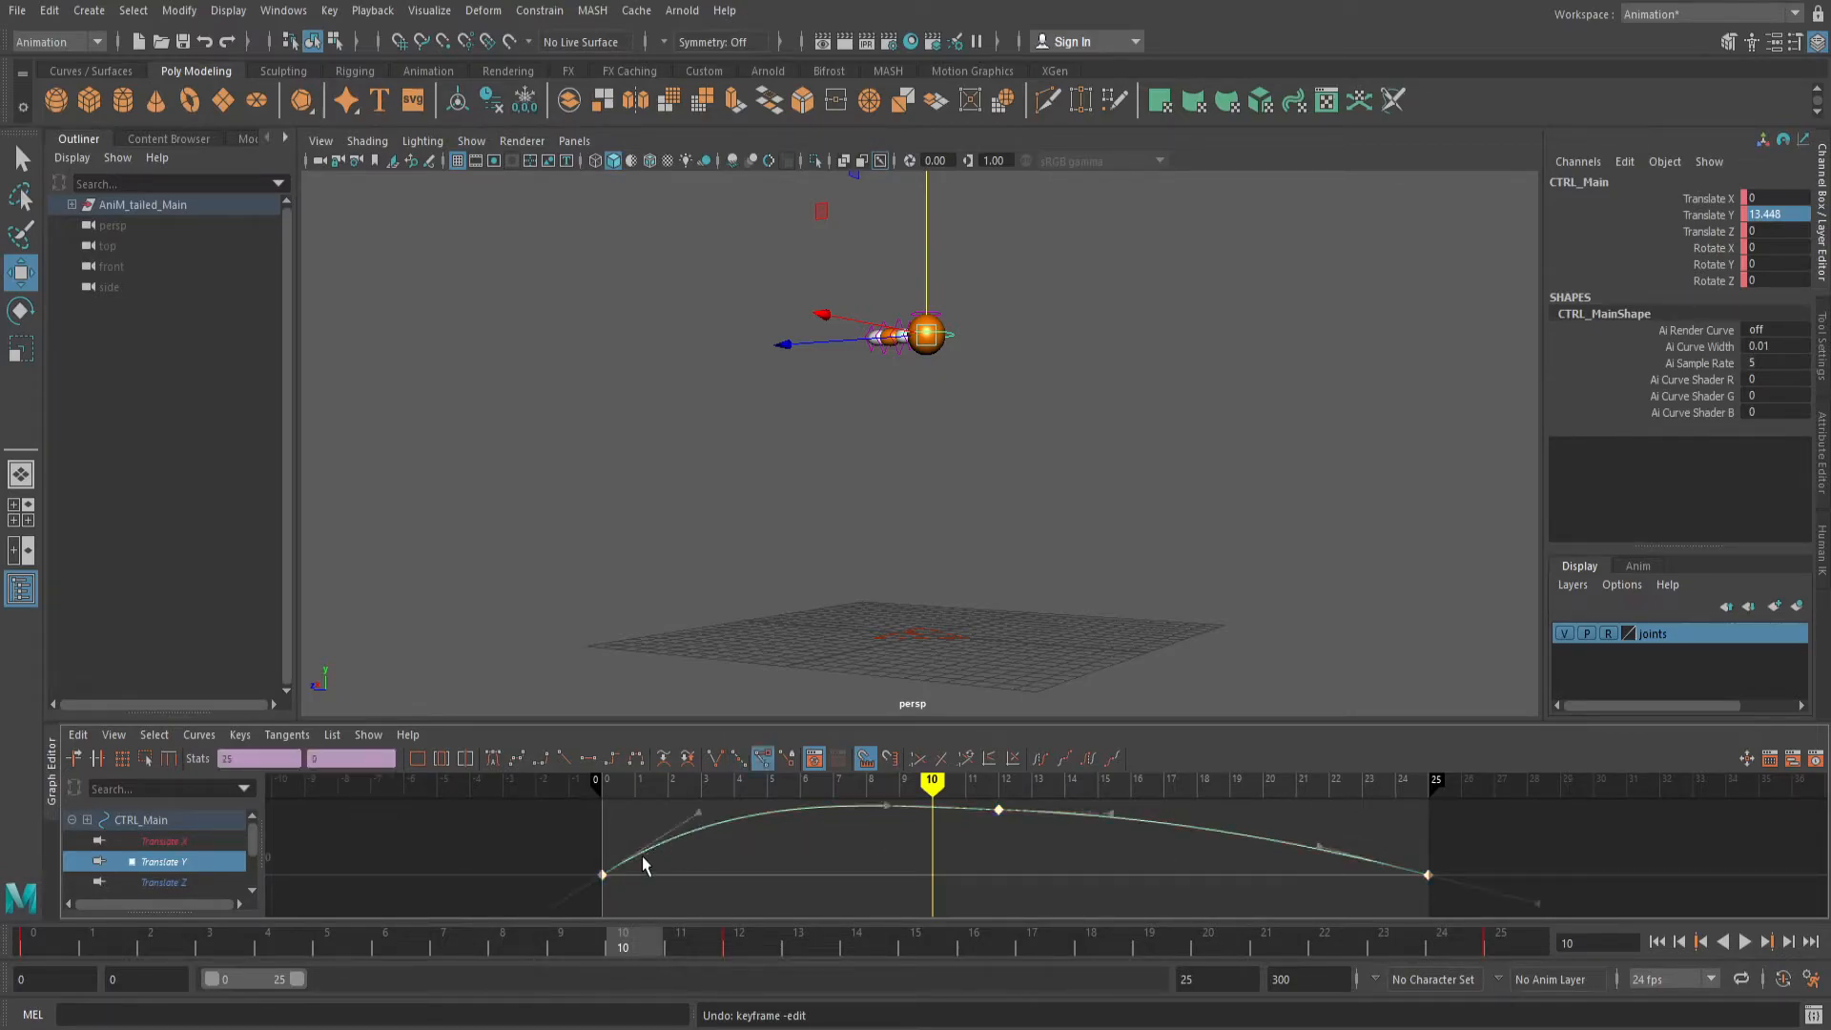
left_click(709, 828)
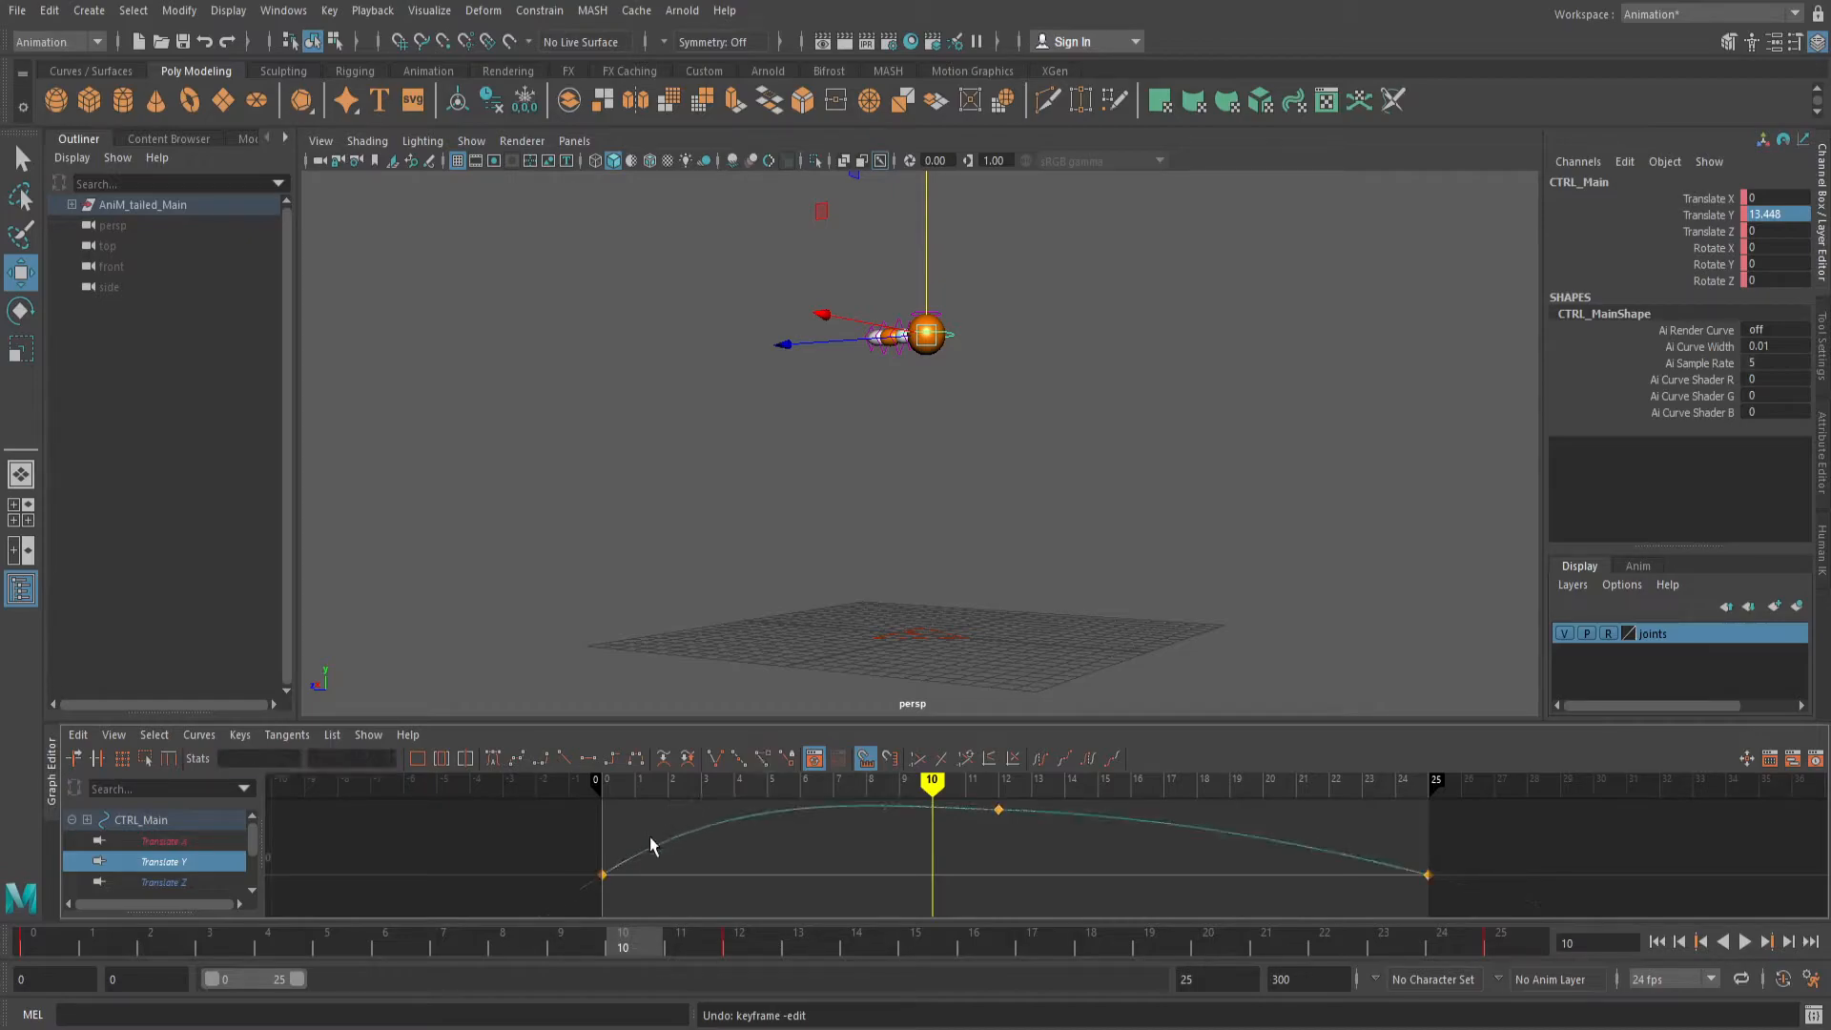
left_click(604, 875)
left_click_drag(712, 815, 711, 843)
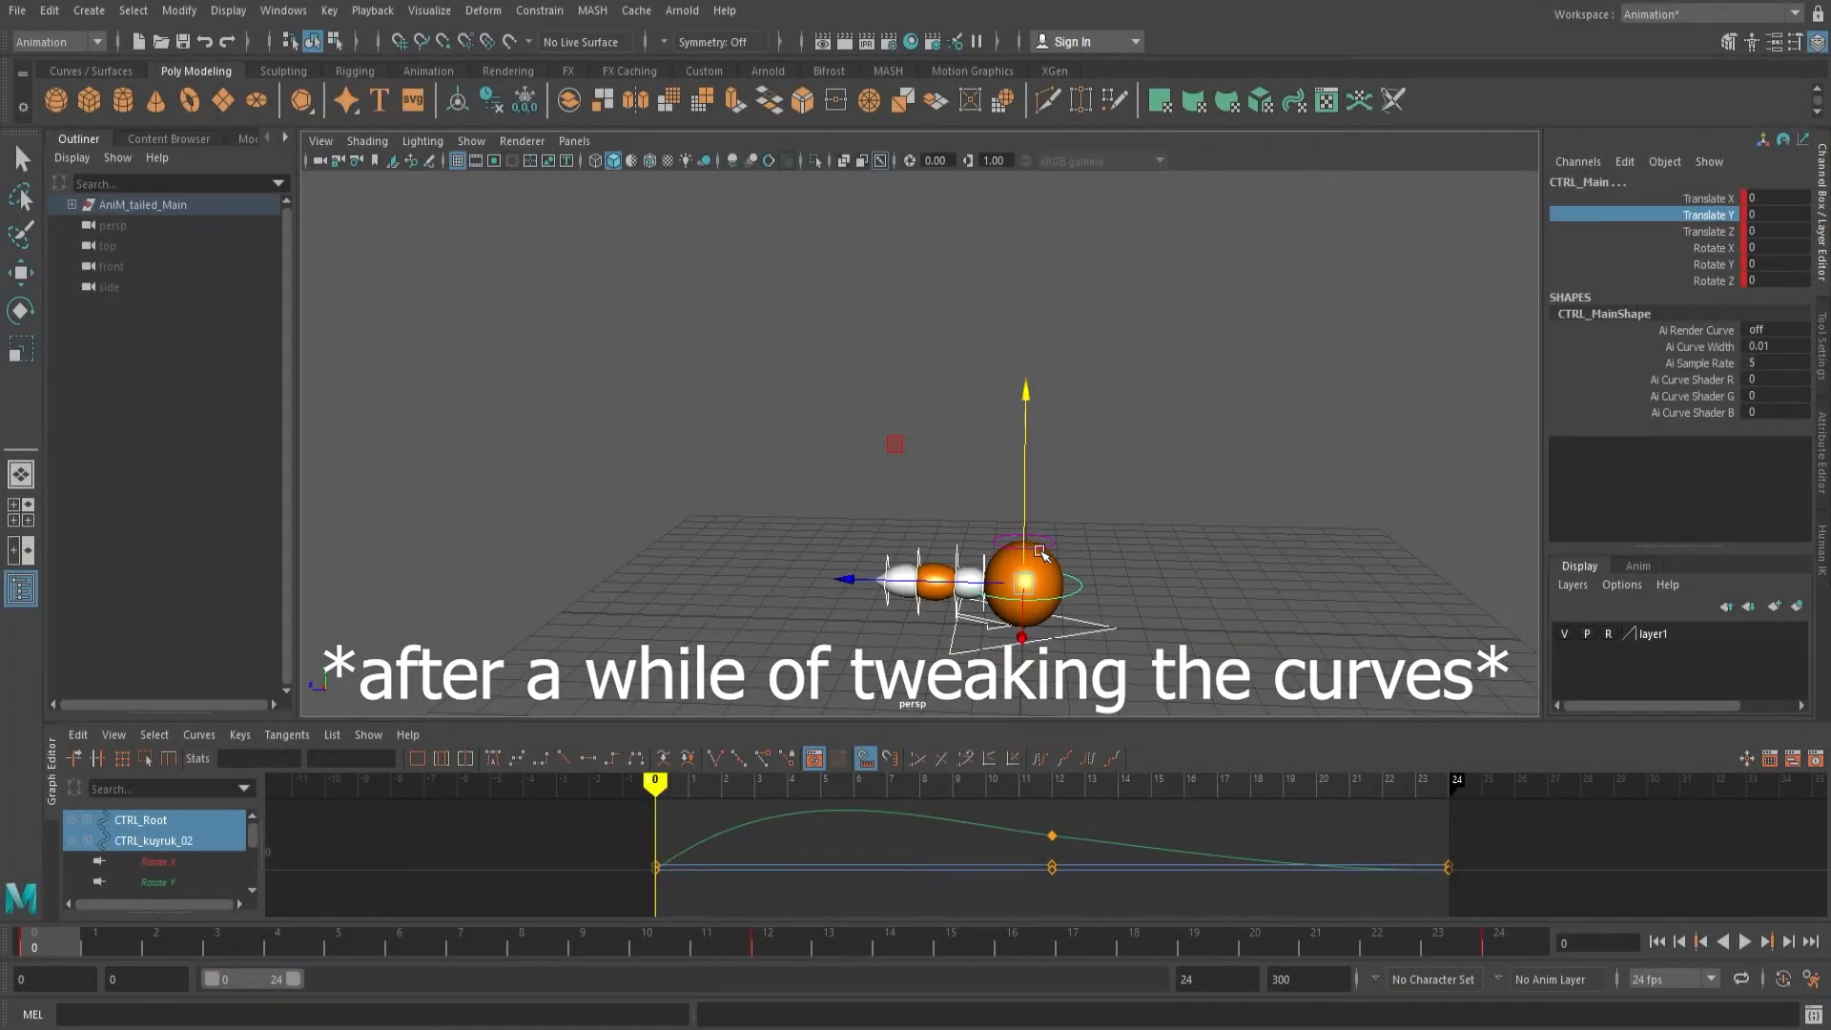
Squash the ball at frame 0 by lowering CTRL_Top's Translate Y to -0.585 and key it.
left_click_drag(1192, 566, 1150, 577, "alt")
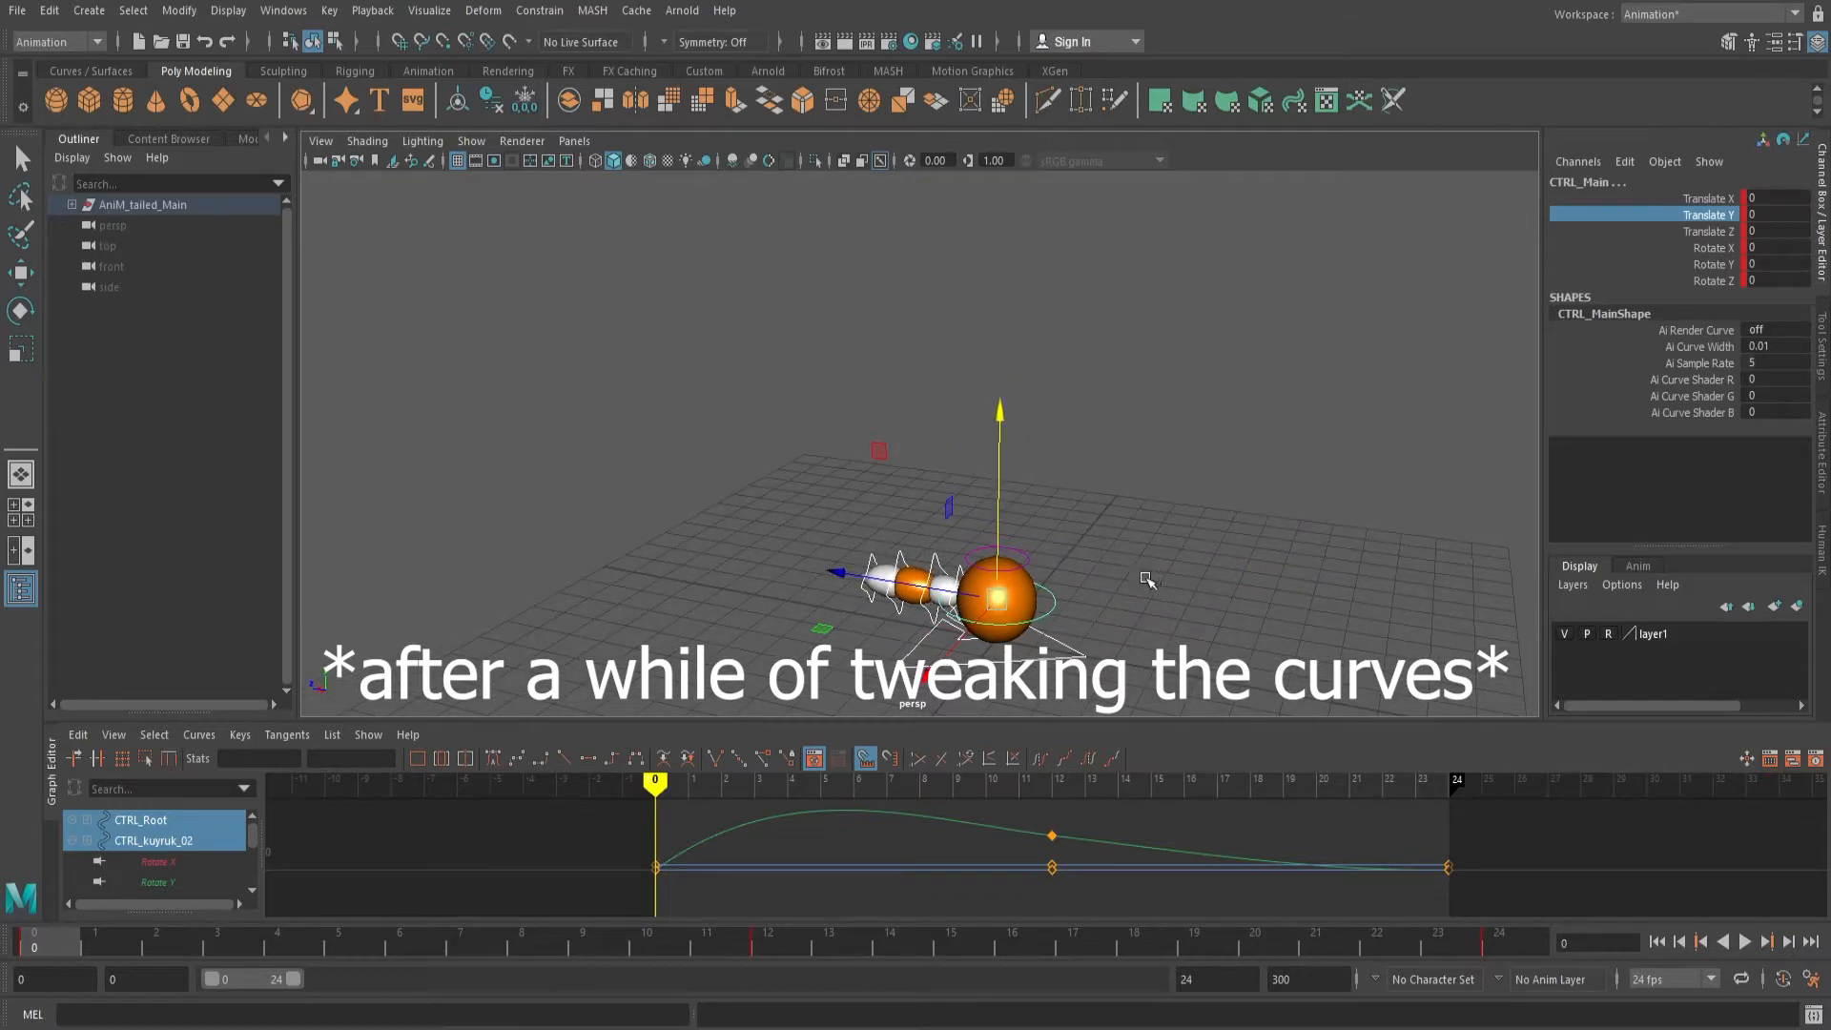
left_click(1028, 562)
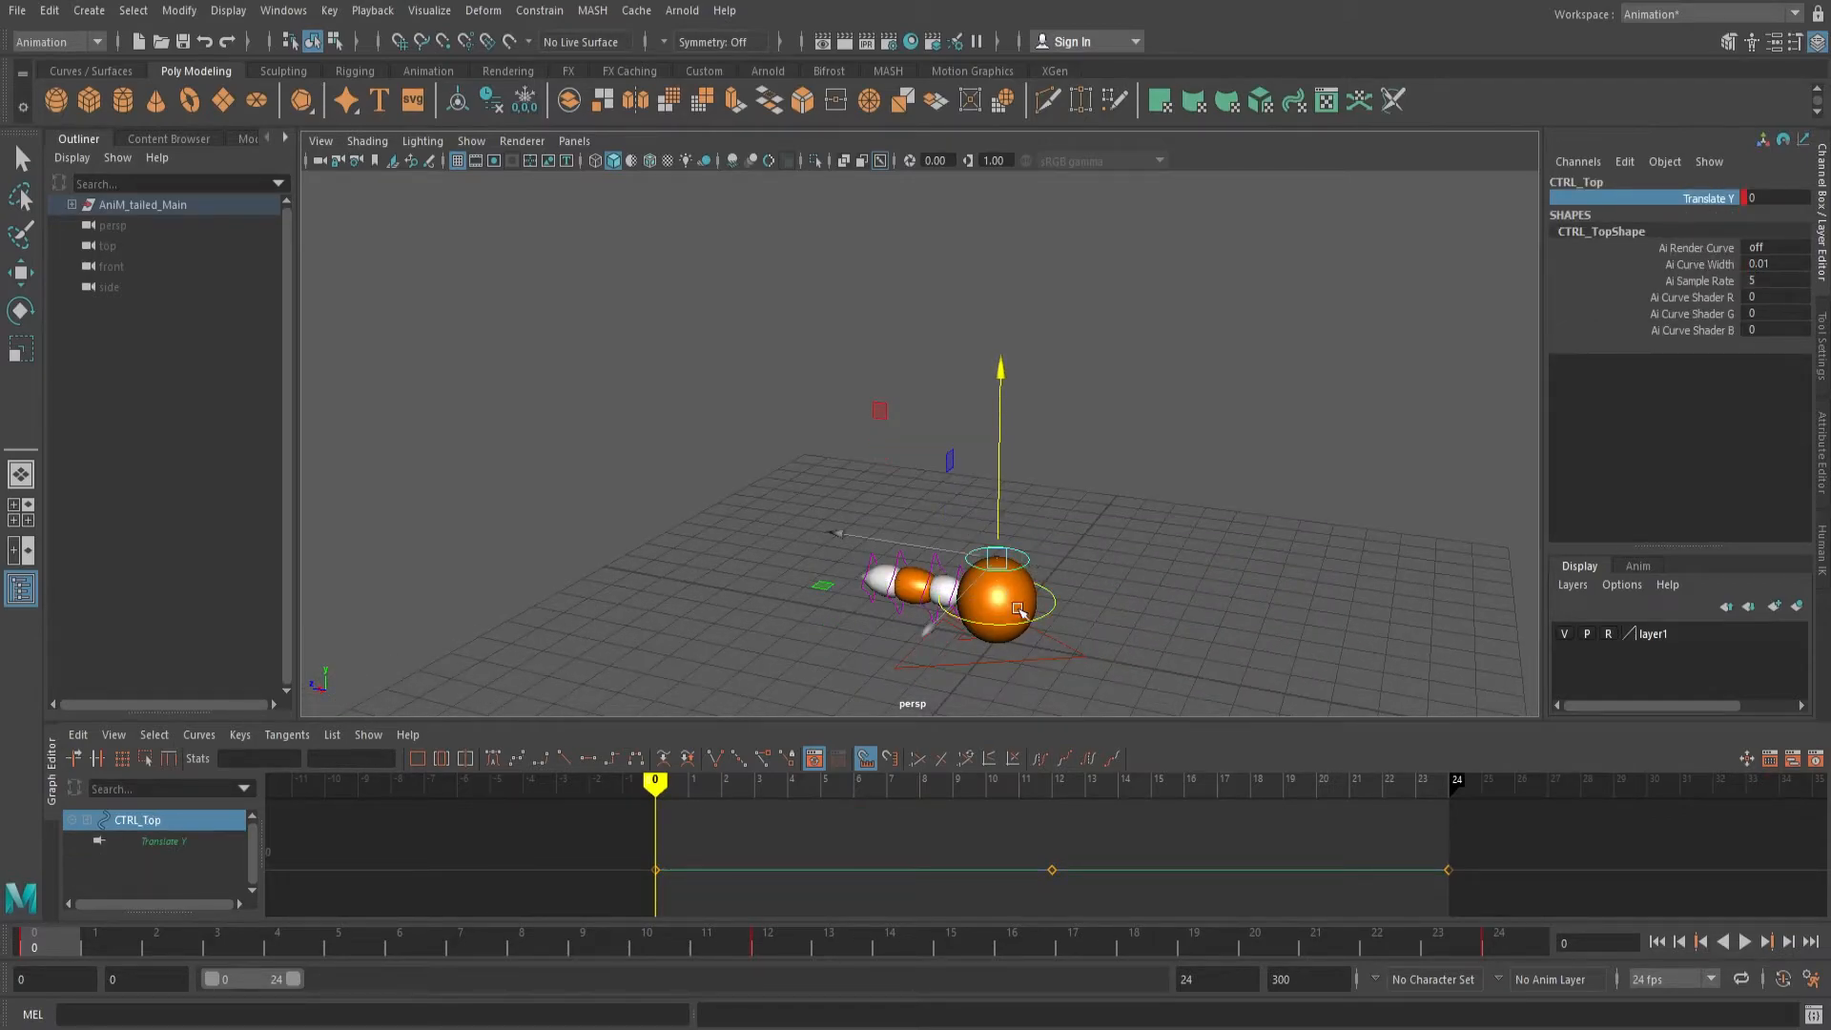
left_click_drag(1002, 474, 1015, 626)
left_click_drag(999, 523, 999, 506)
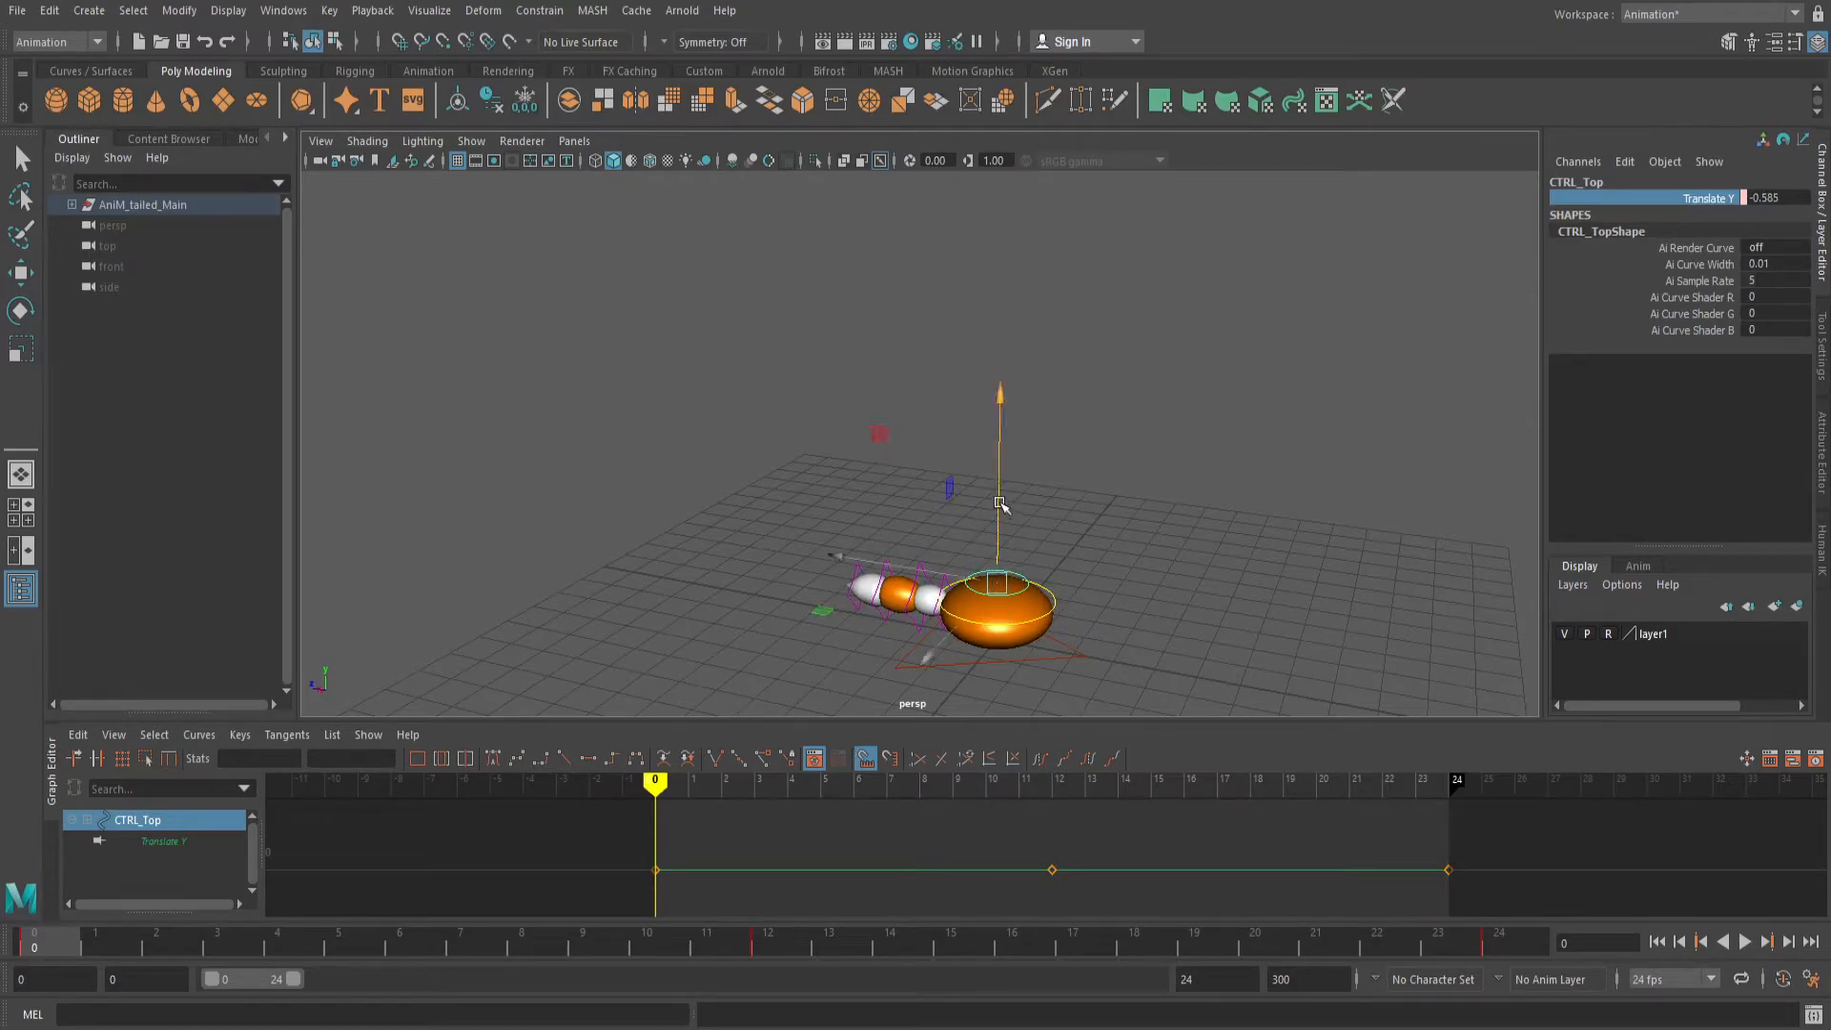
key("s")
Raise CTRL_Top to stretch the ball at frame 12 and again at frame 6.
left_click_drag(778, 799, 1050, 788)
scroll(1053, 282, "down", 4)
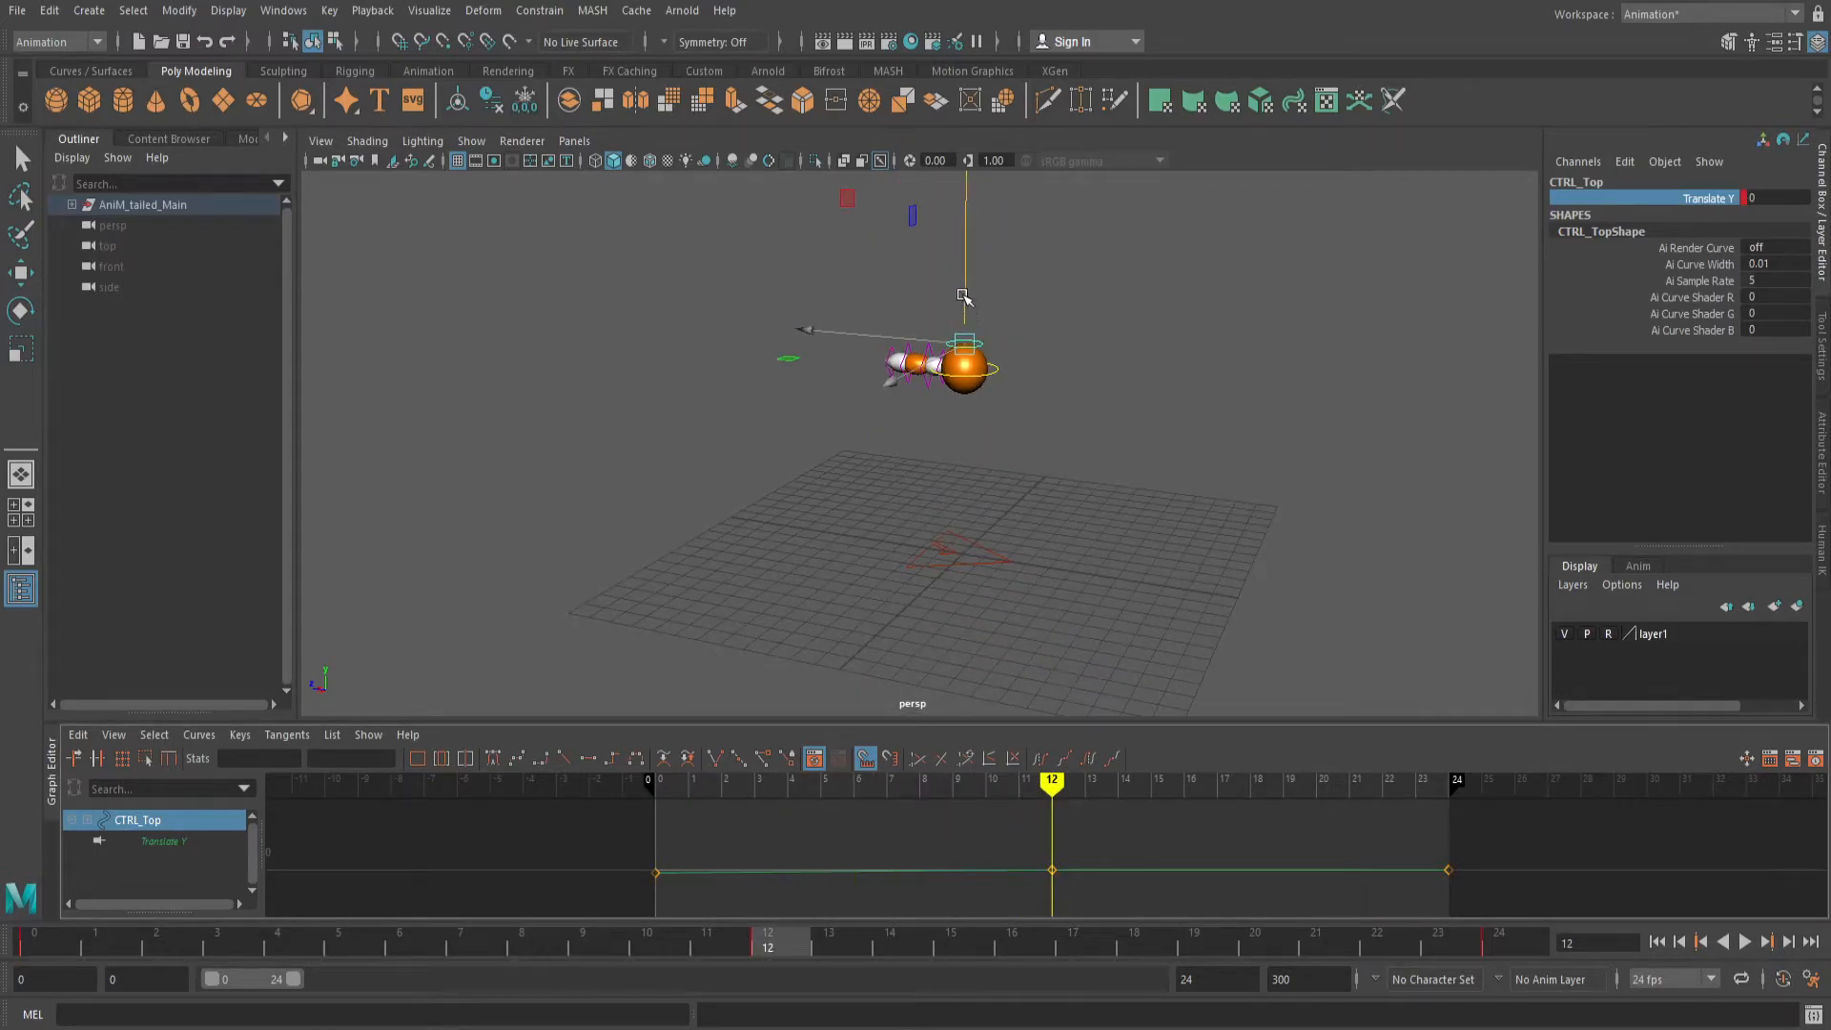
left_click_drag(963, 295, 960, 229)
left_click_drag(960, 229, 958, 253)
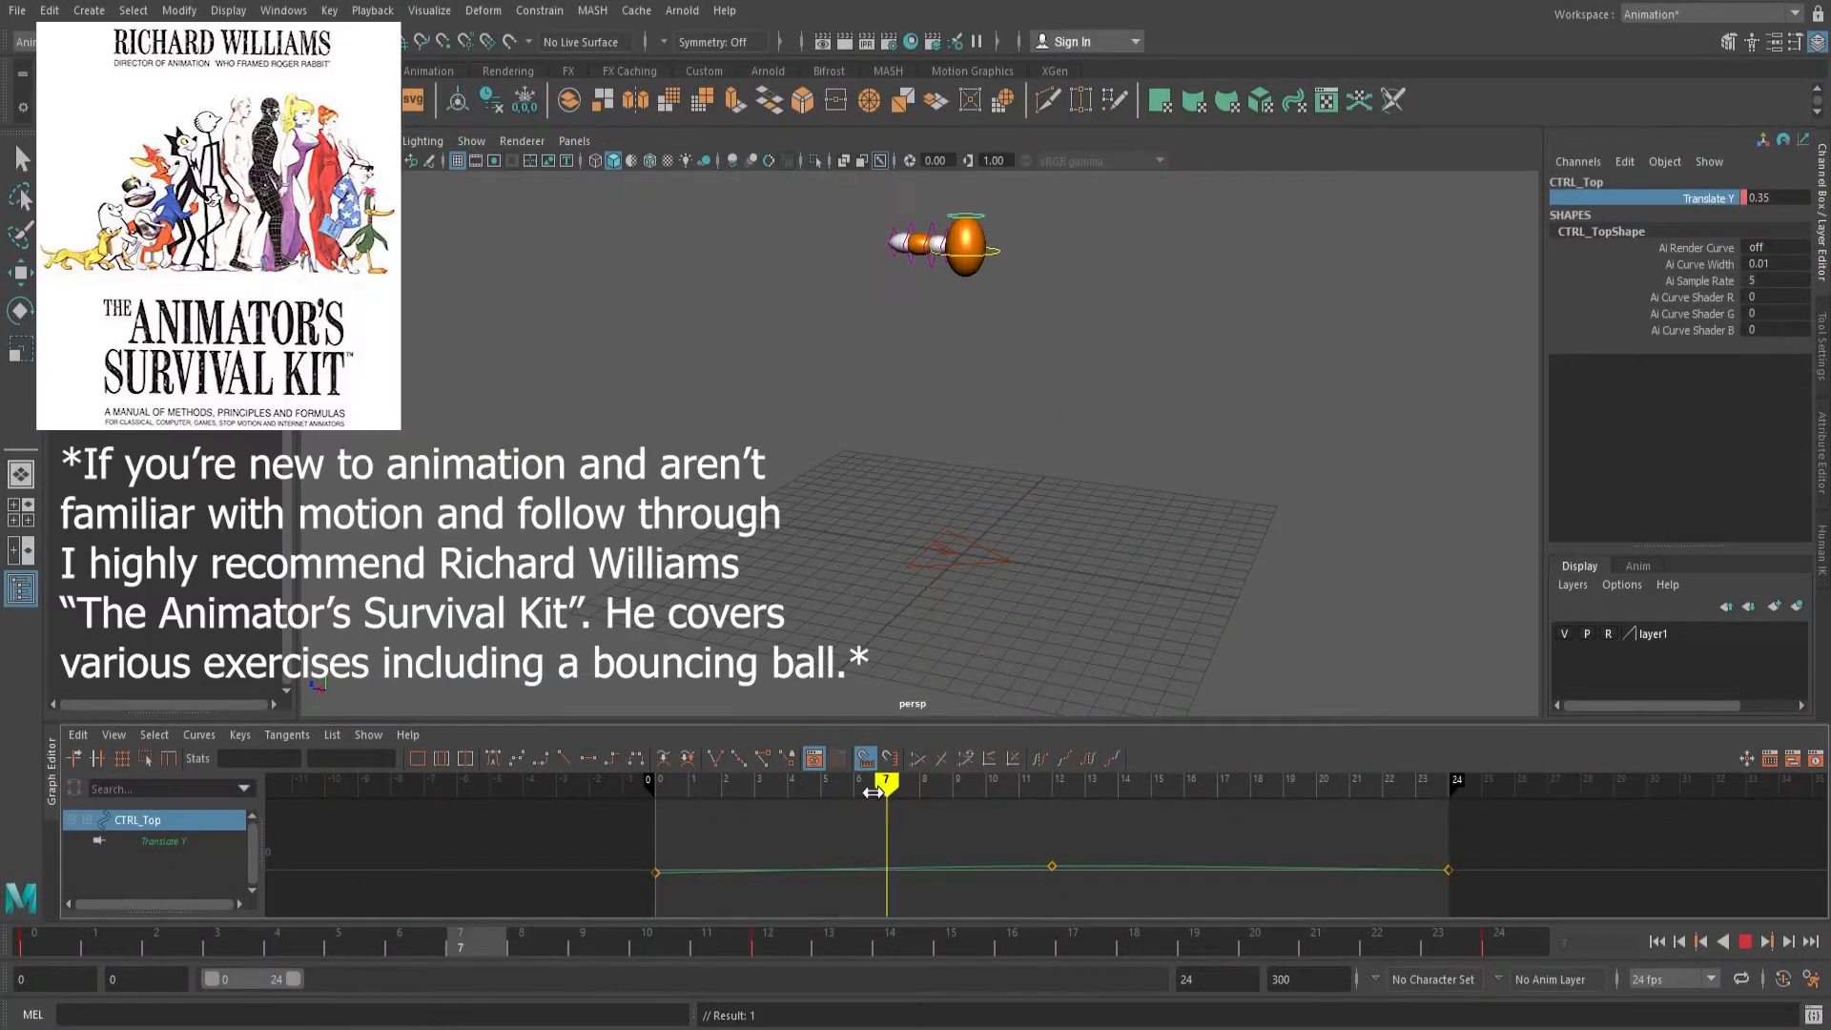
left_click_drag(958, 239, 958, 200)
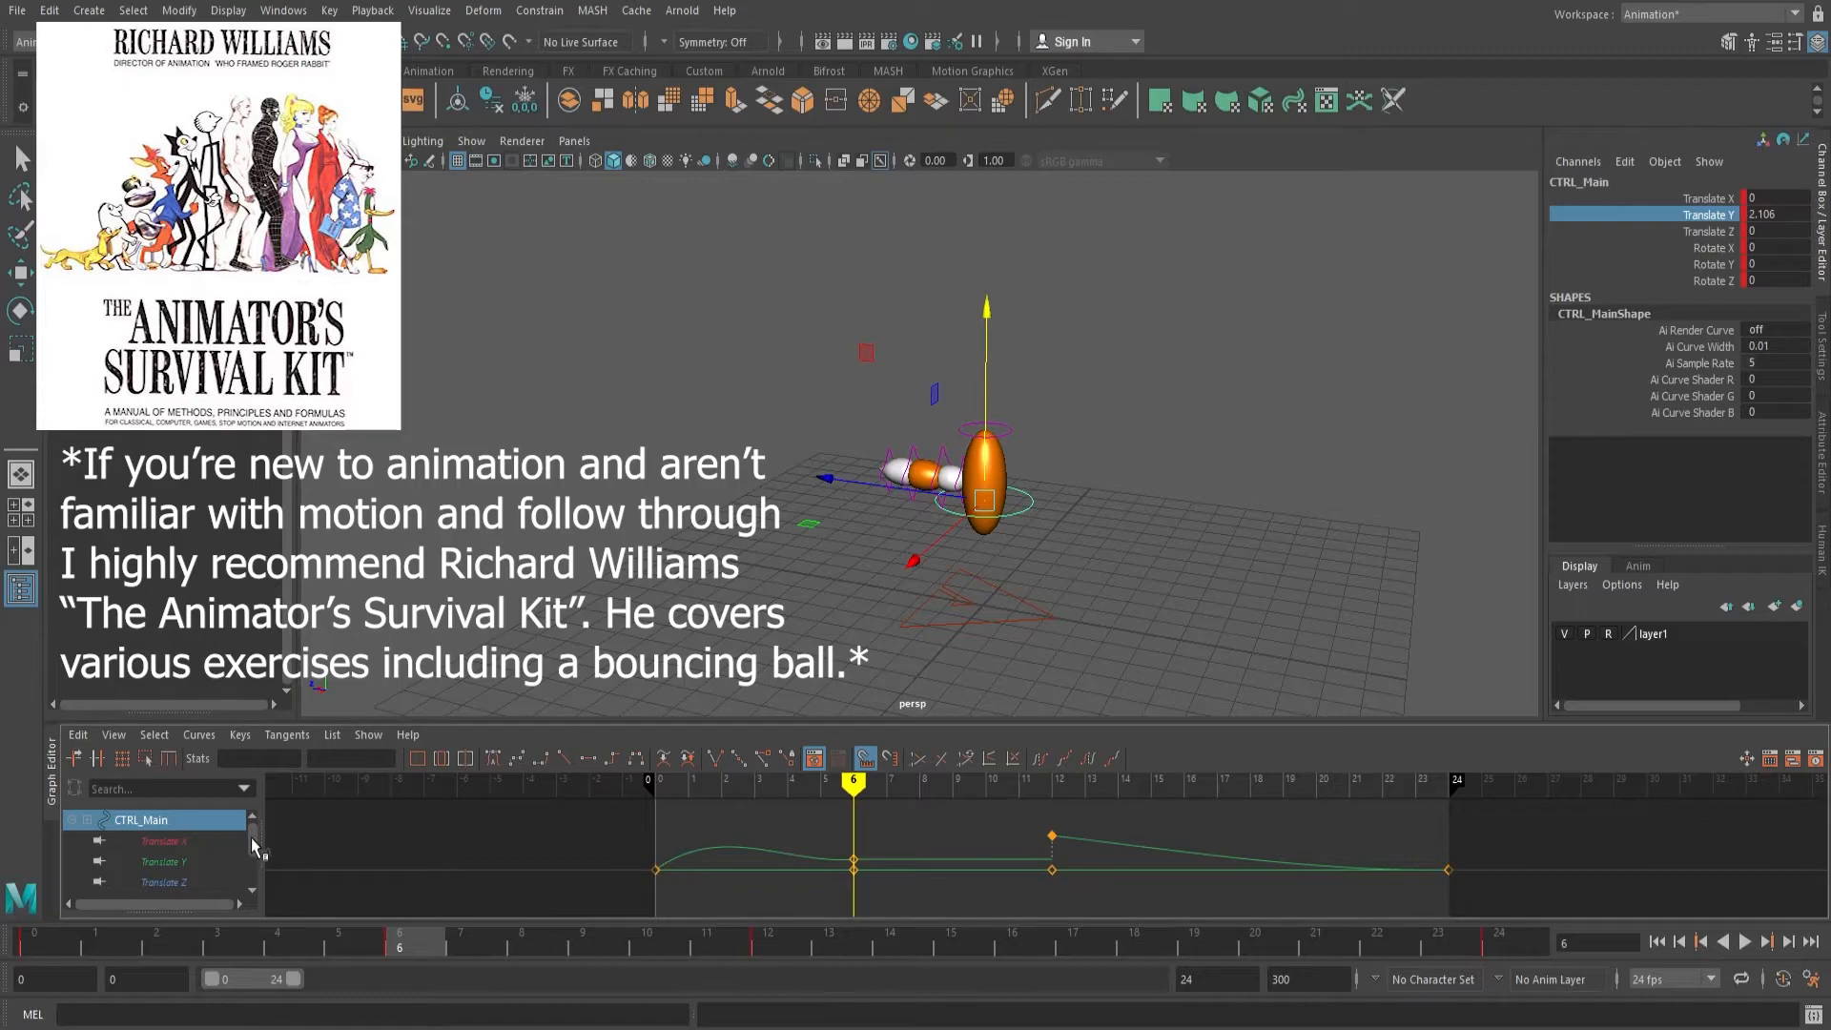
Squash the ball at frame 24 by lowering CTRL_Top and key it.
left_click_drag(854, 790, 1444, 851)
left_click_drag(987, 462, 1009, 530)
key("ctrl+z")
left_click(1009, 547)
left_click(992, 471)
left_click(998, 530)
left_click_drag(988, 463, 992, 481)
key("s")
Stretch the ball at frame 18 by raising CTRL_Top's Translate Y to 1, key it, and play the animation.
left_click_drag(1448, 784, 1263, 818)
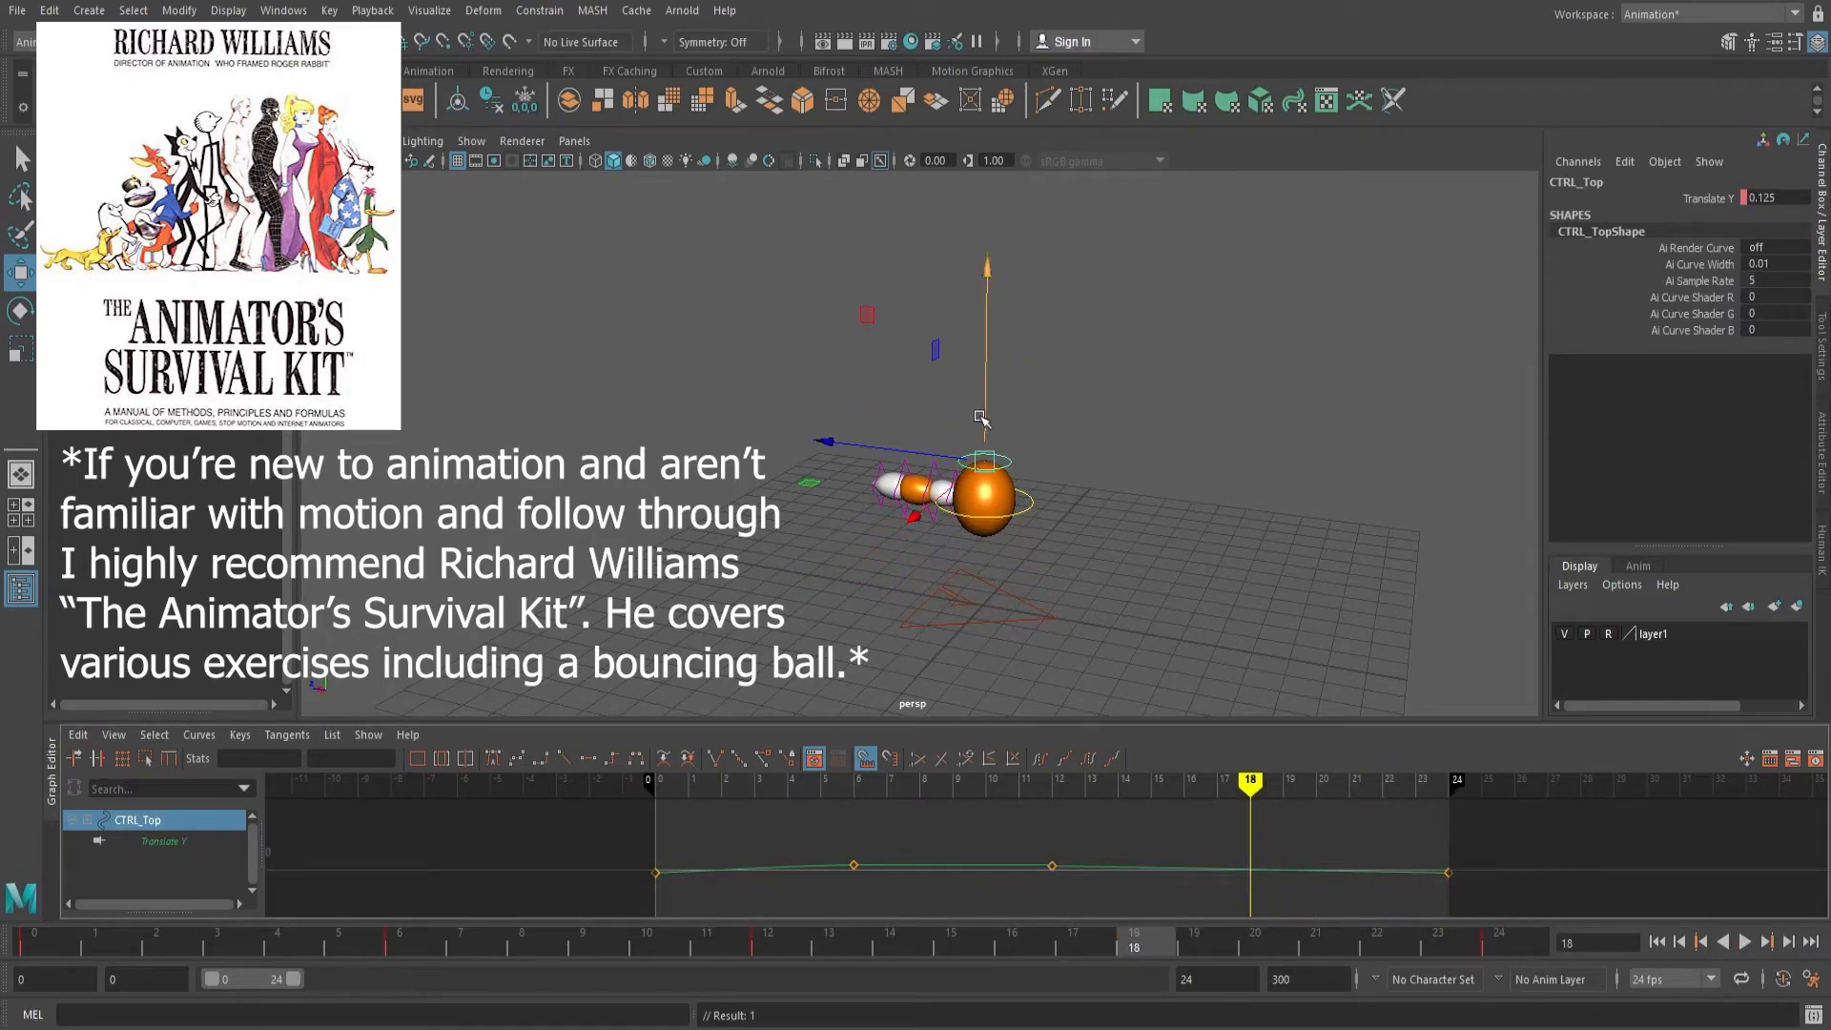
left_click_drag(986, 410, 982, 381)
key("s")
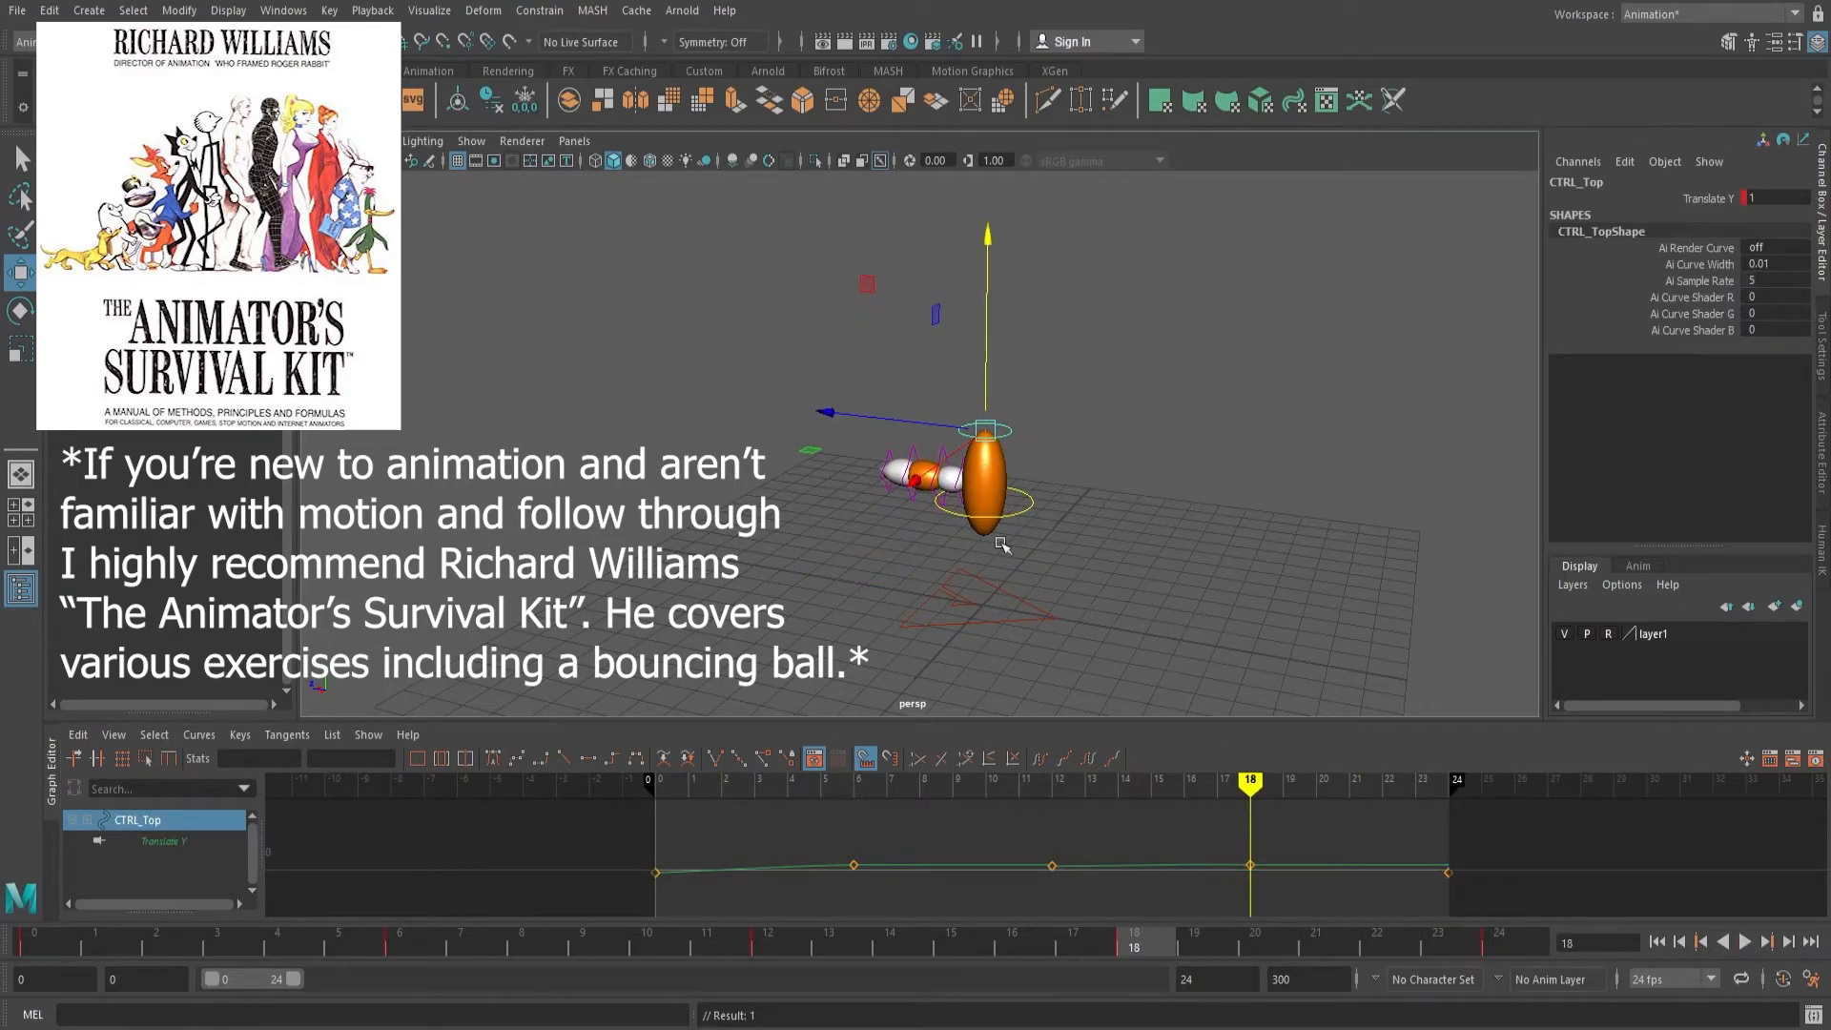
left_click_drag(1027, 532, 988, 532, "alt")
key("alt+v")
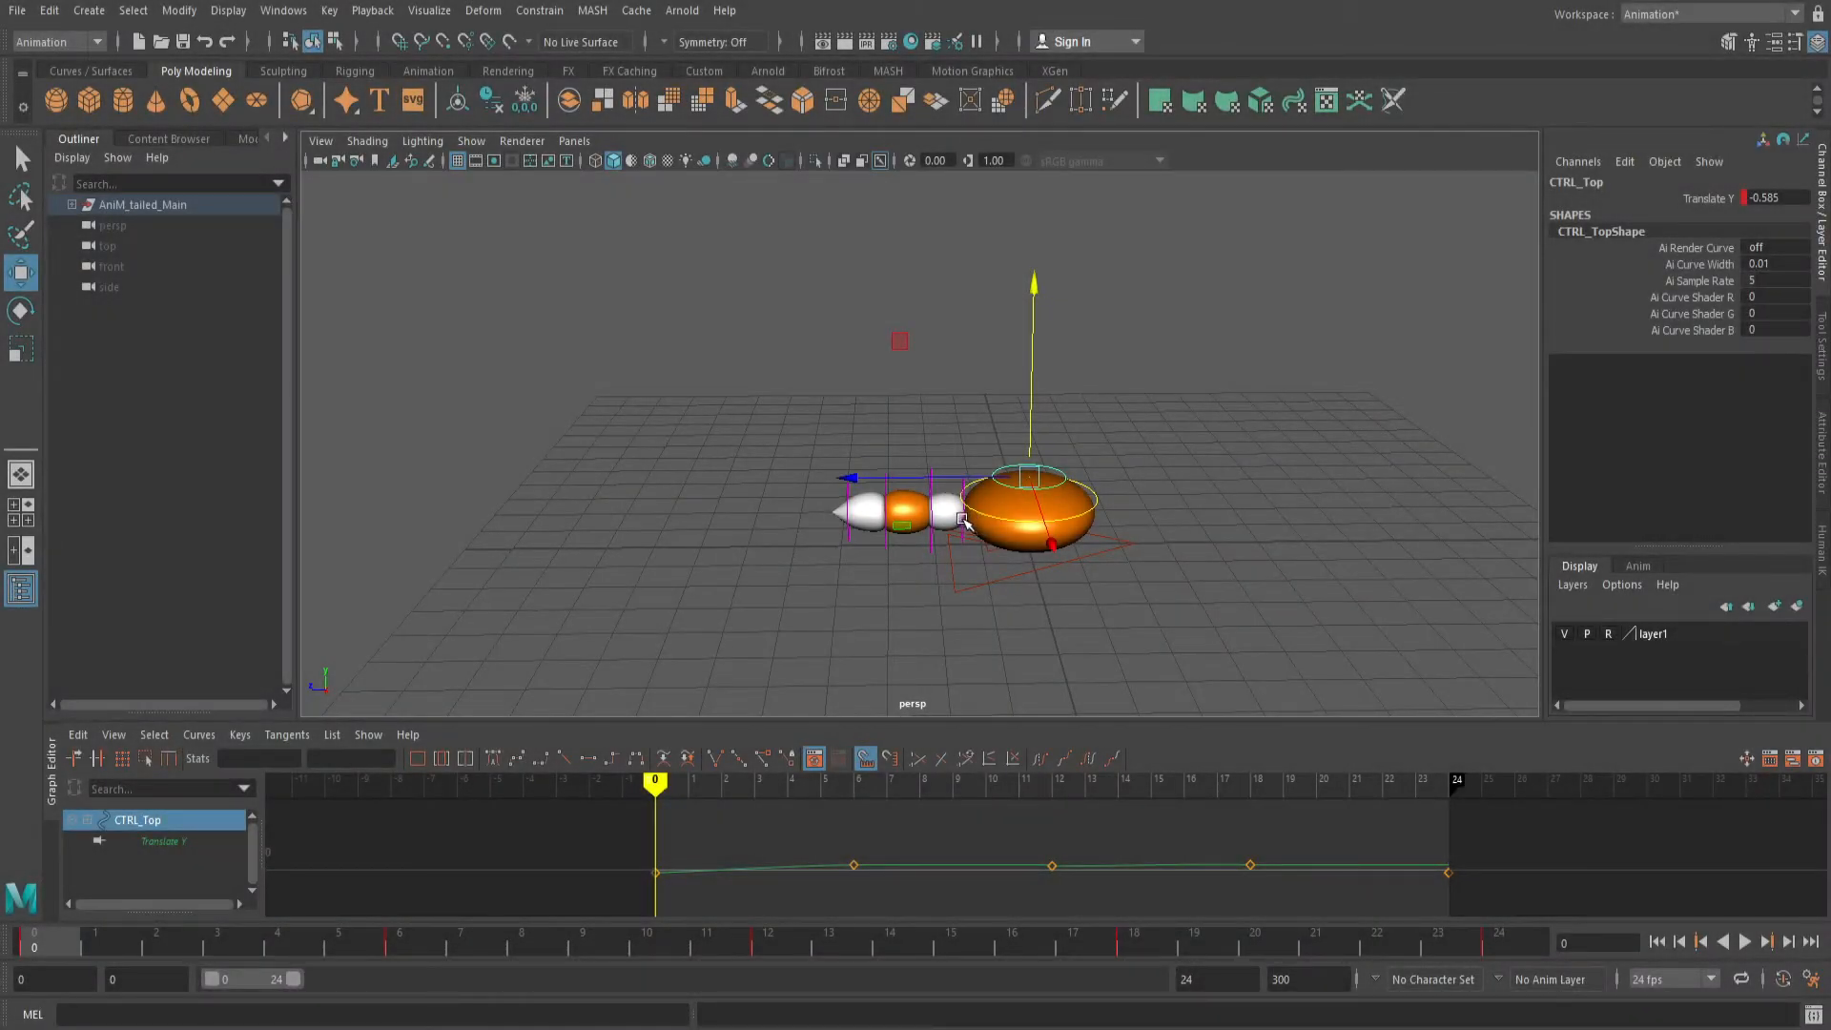
Swing the tail upward at frame 0 by rotating CTRL_kuyruk_01 to a Rotate X of -57.375.
left_click(963, 520)
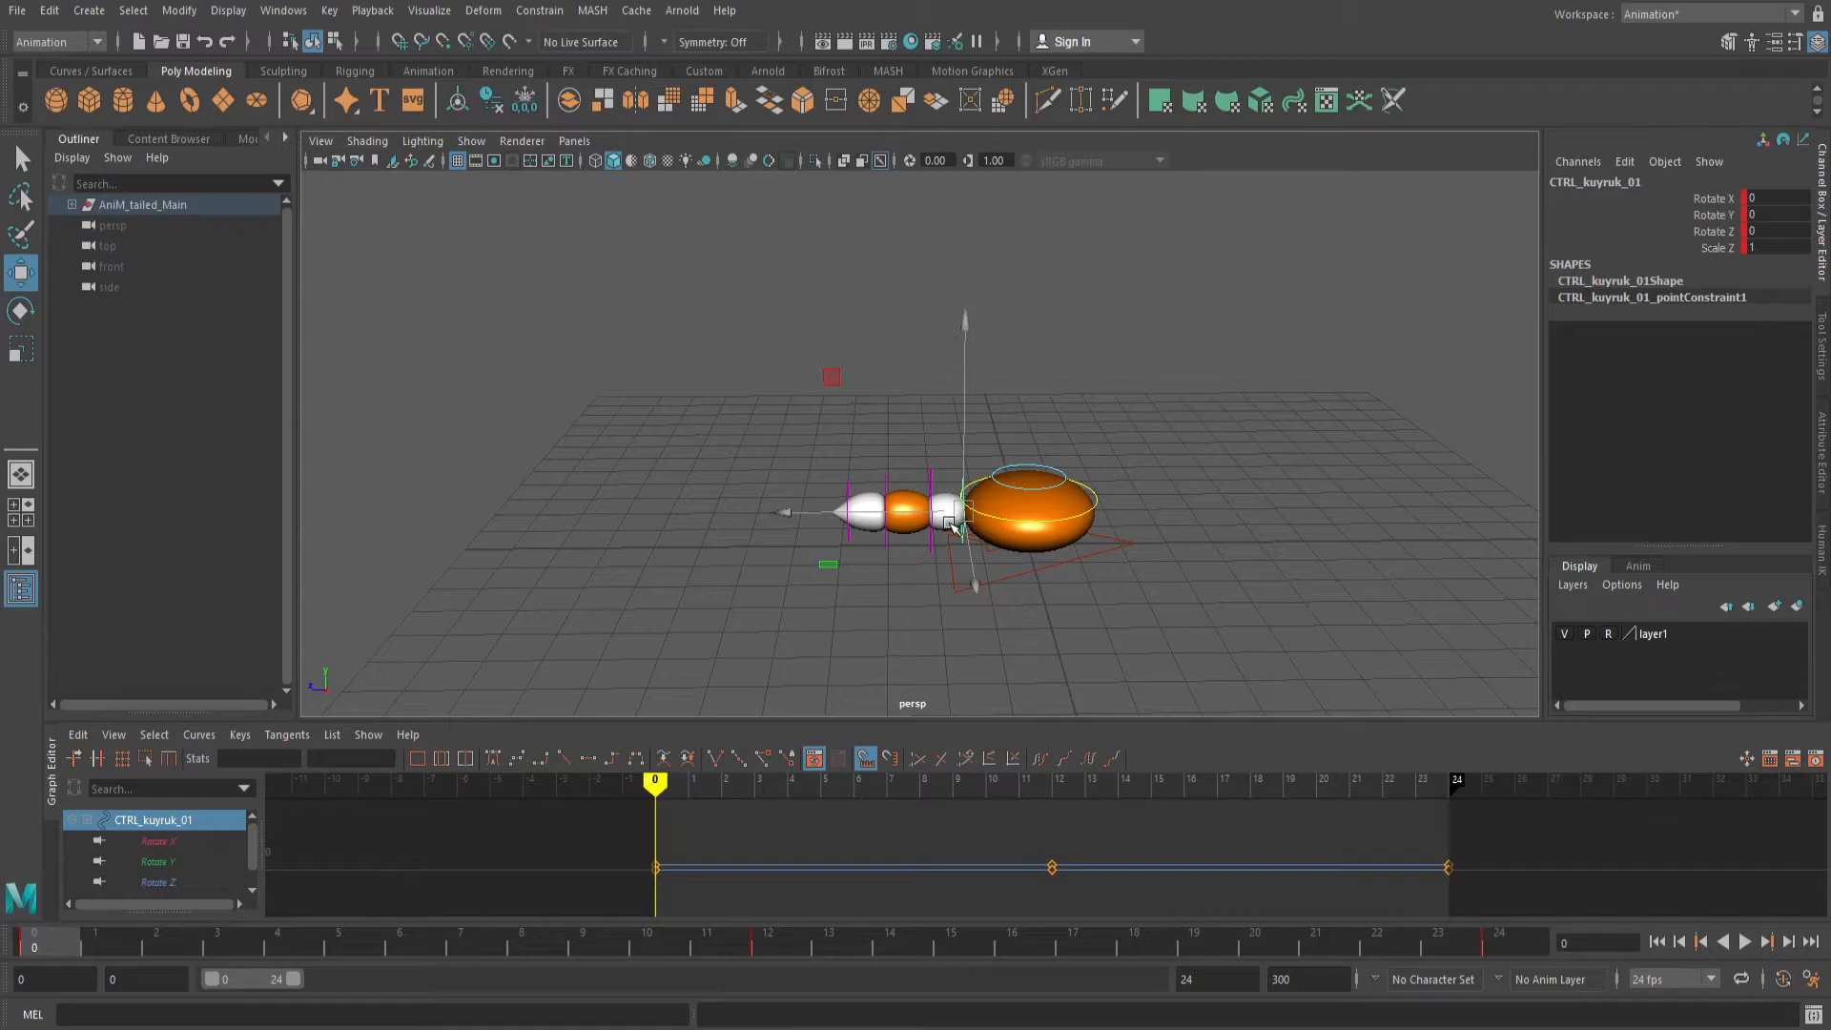
key("e")
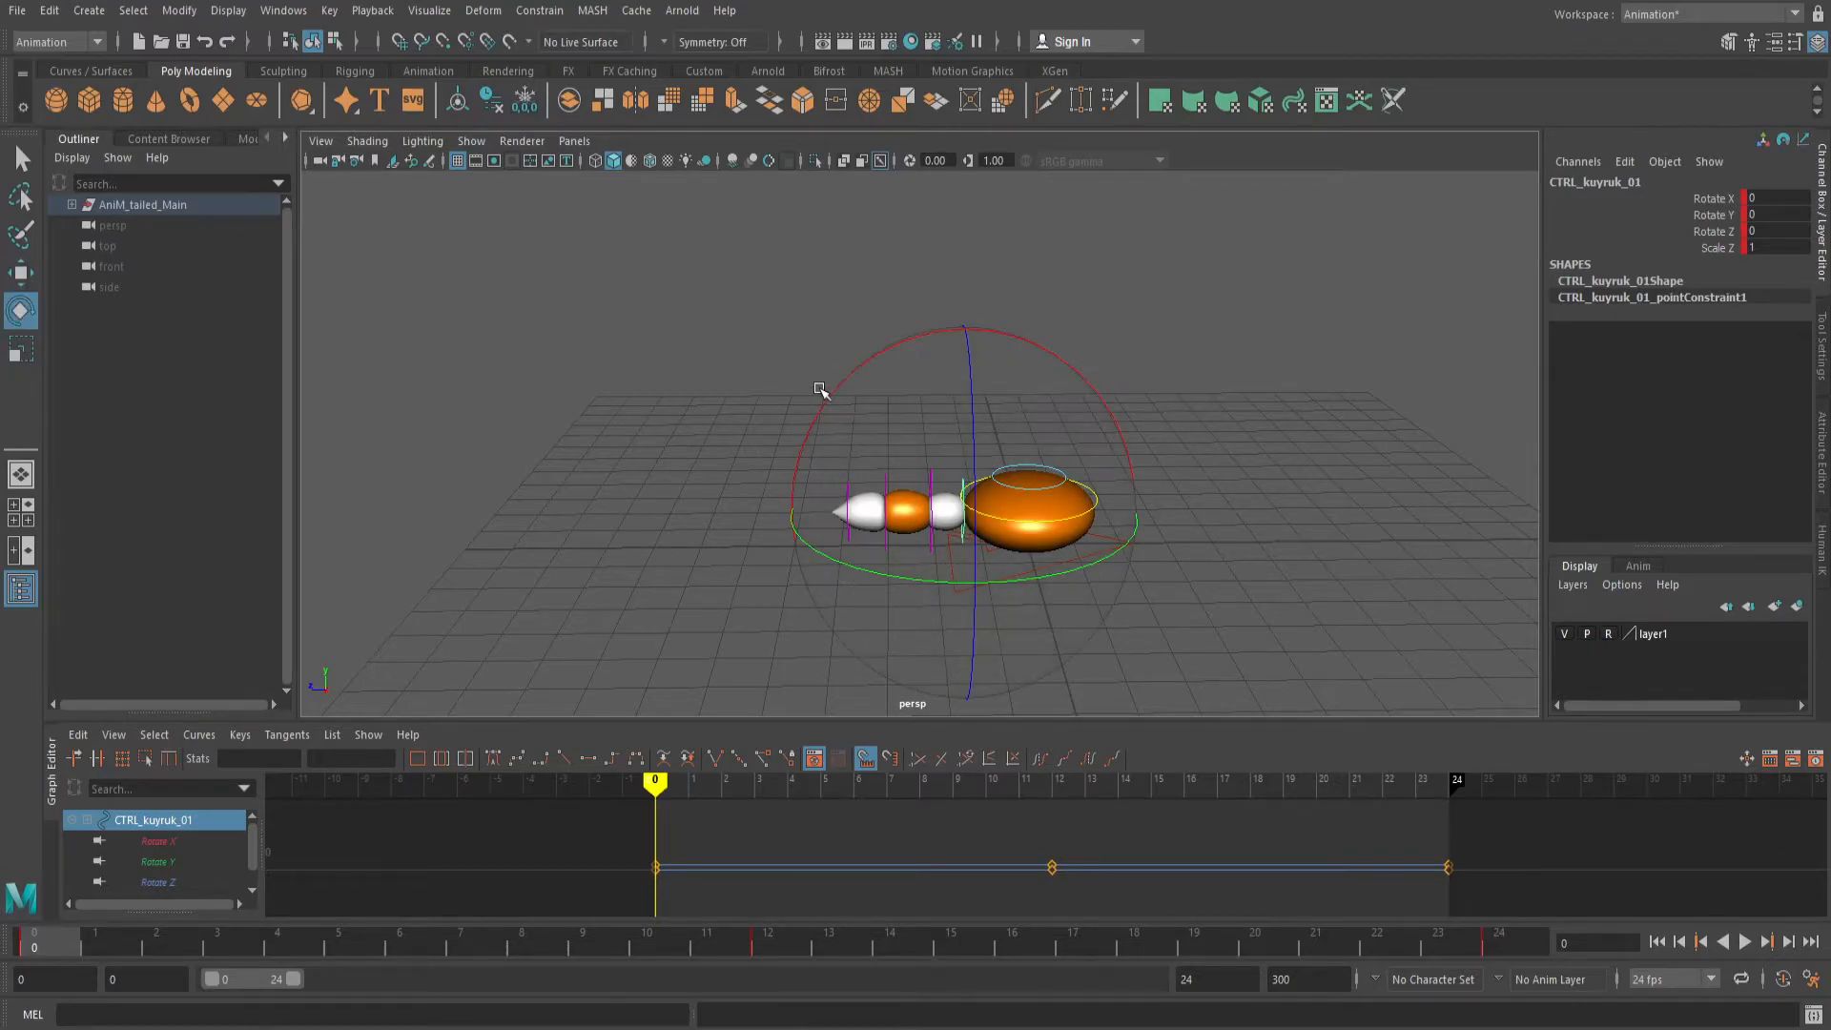
left_click_drag(859, 381, 1034, 324)
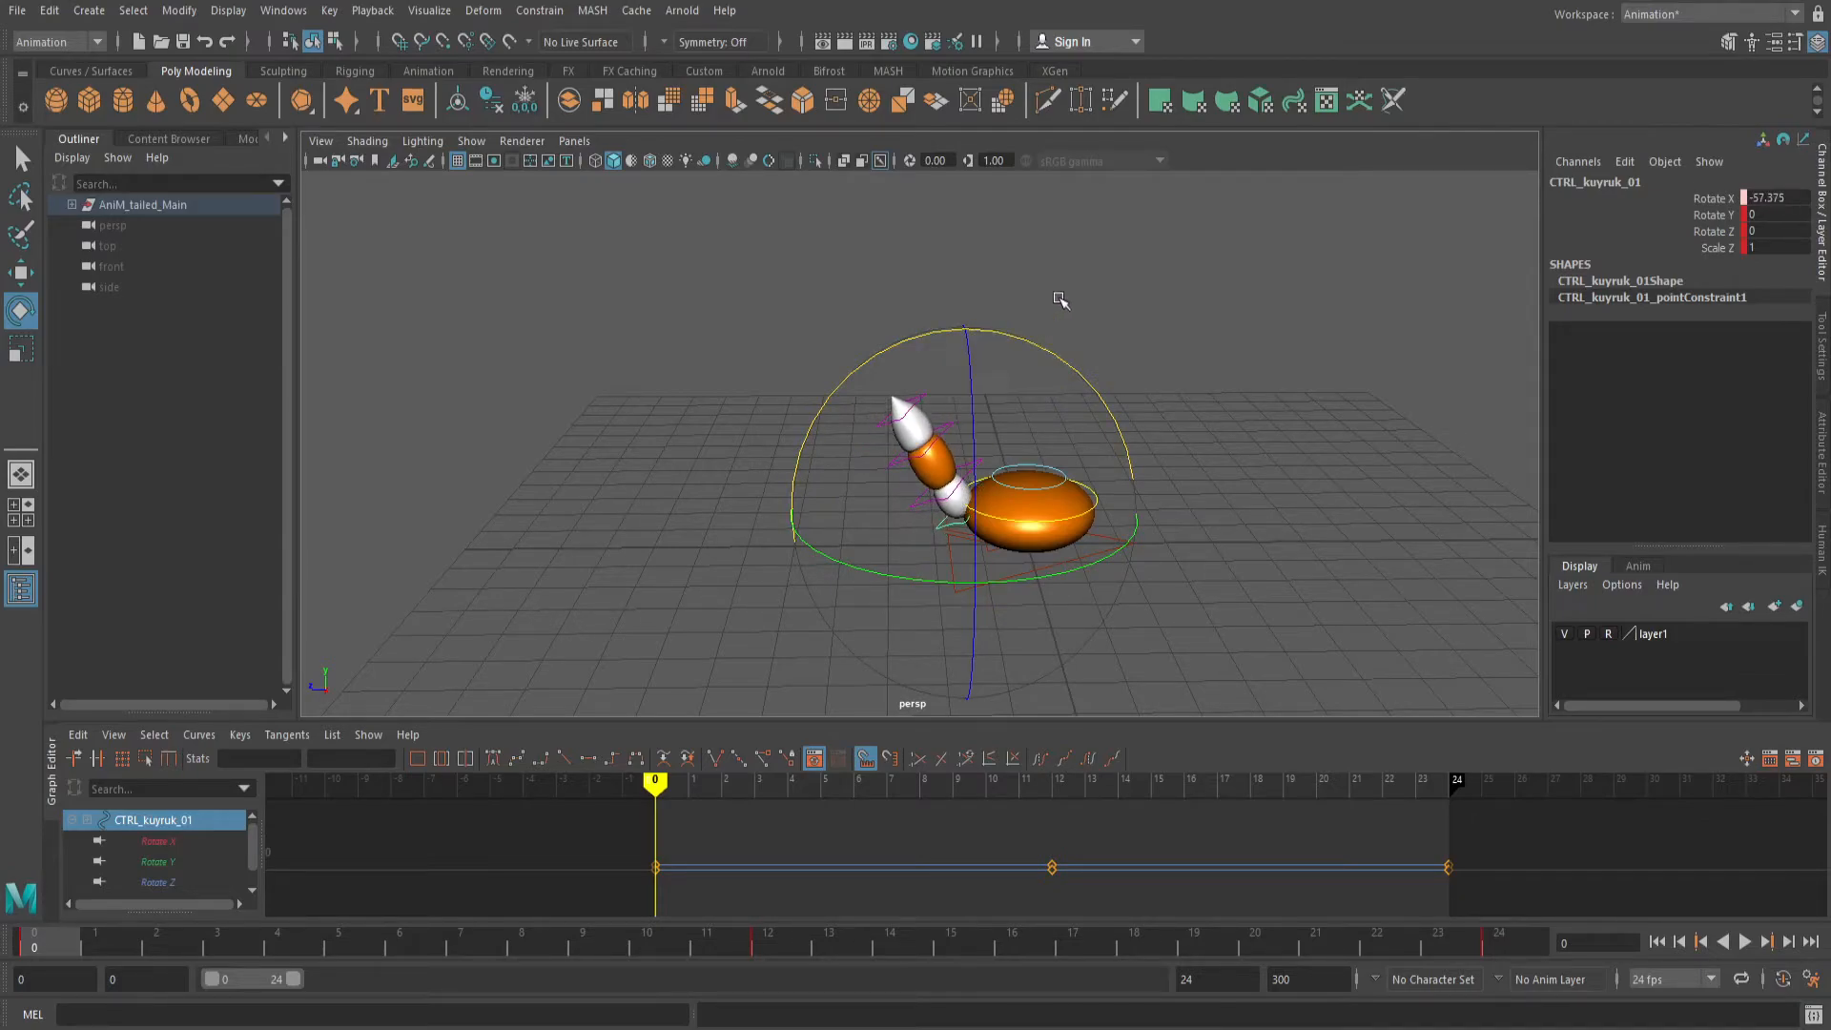
left_click(1058, 299)
Curl the tail toward the ball by rotating CTRL_kuyruk_02 forward and CTRL_kuyruk_03 to a Rotate X of -41.135.
left_click(969, 467)
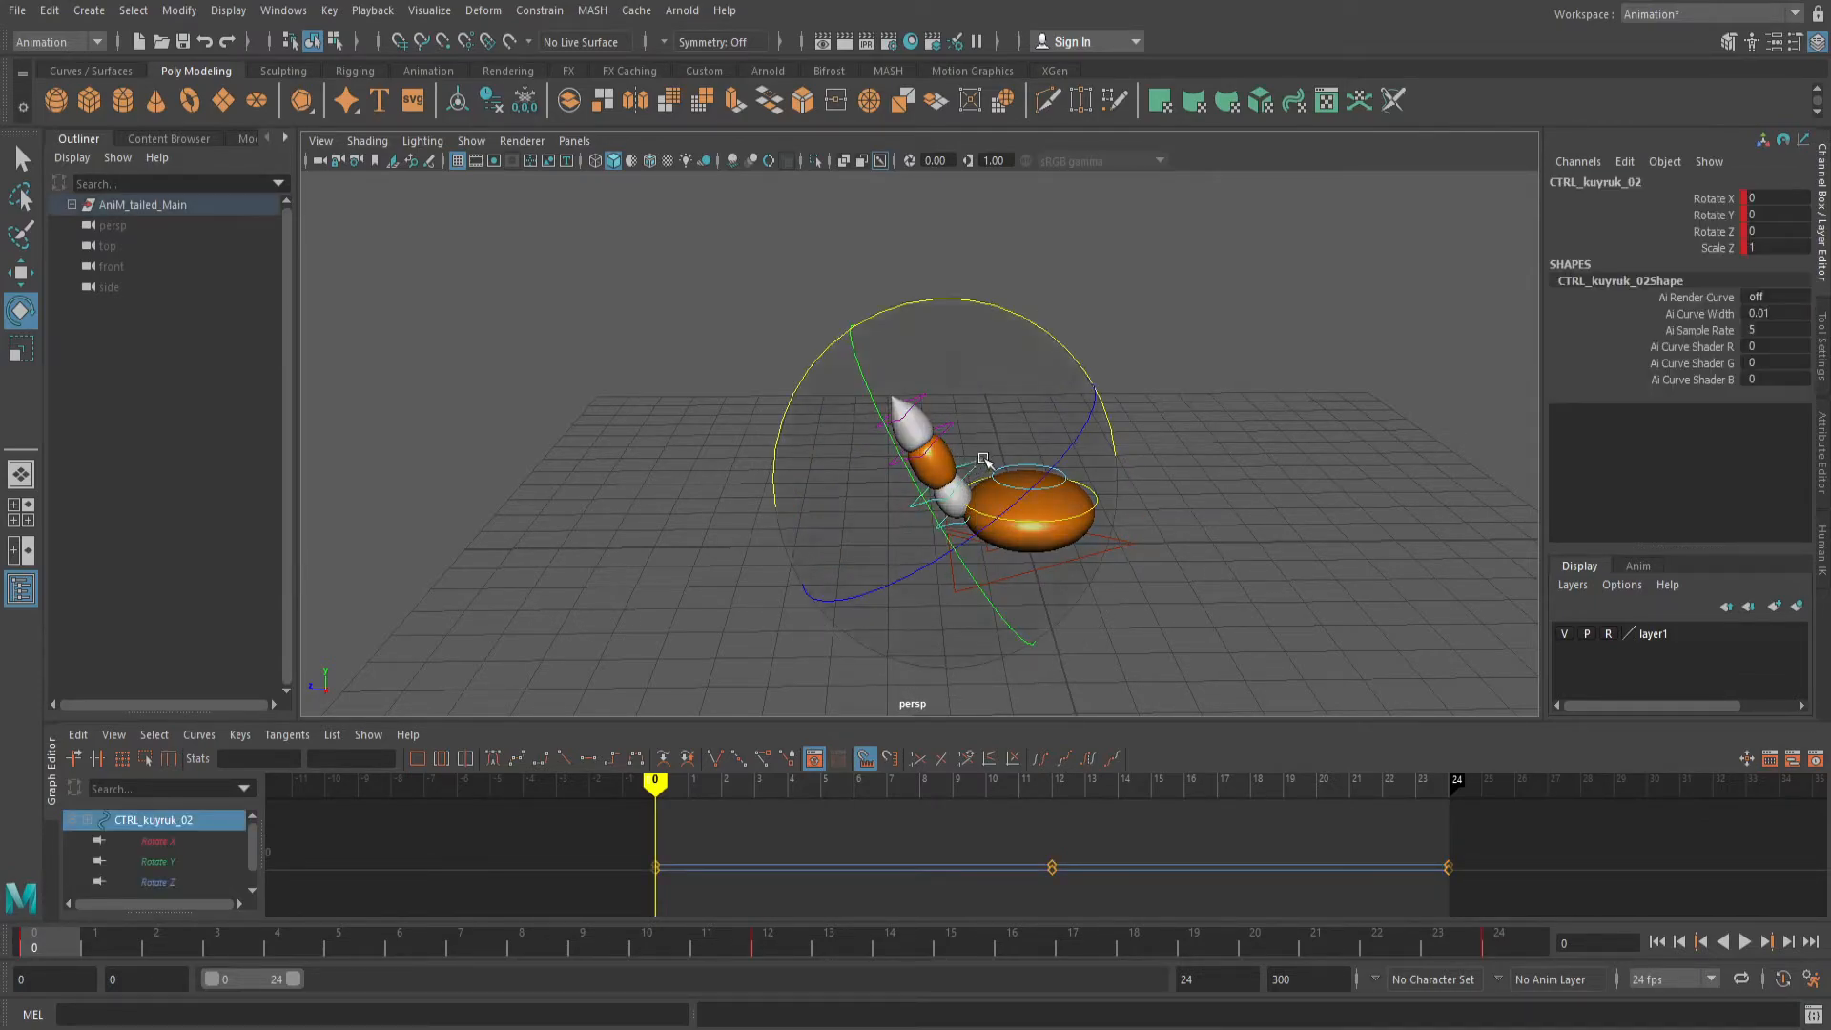
left_click_drag(1055, 349, 1164, 508)
left_click(1145, 314)
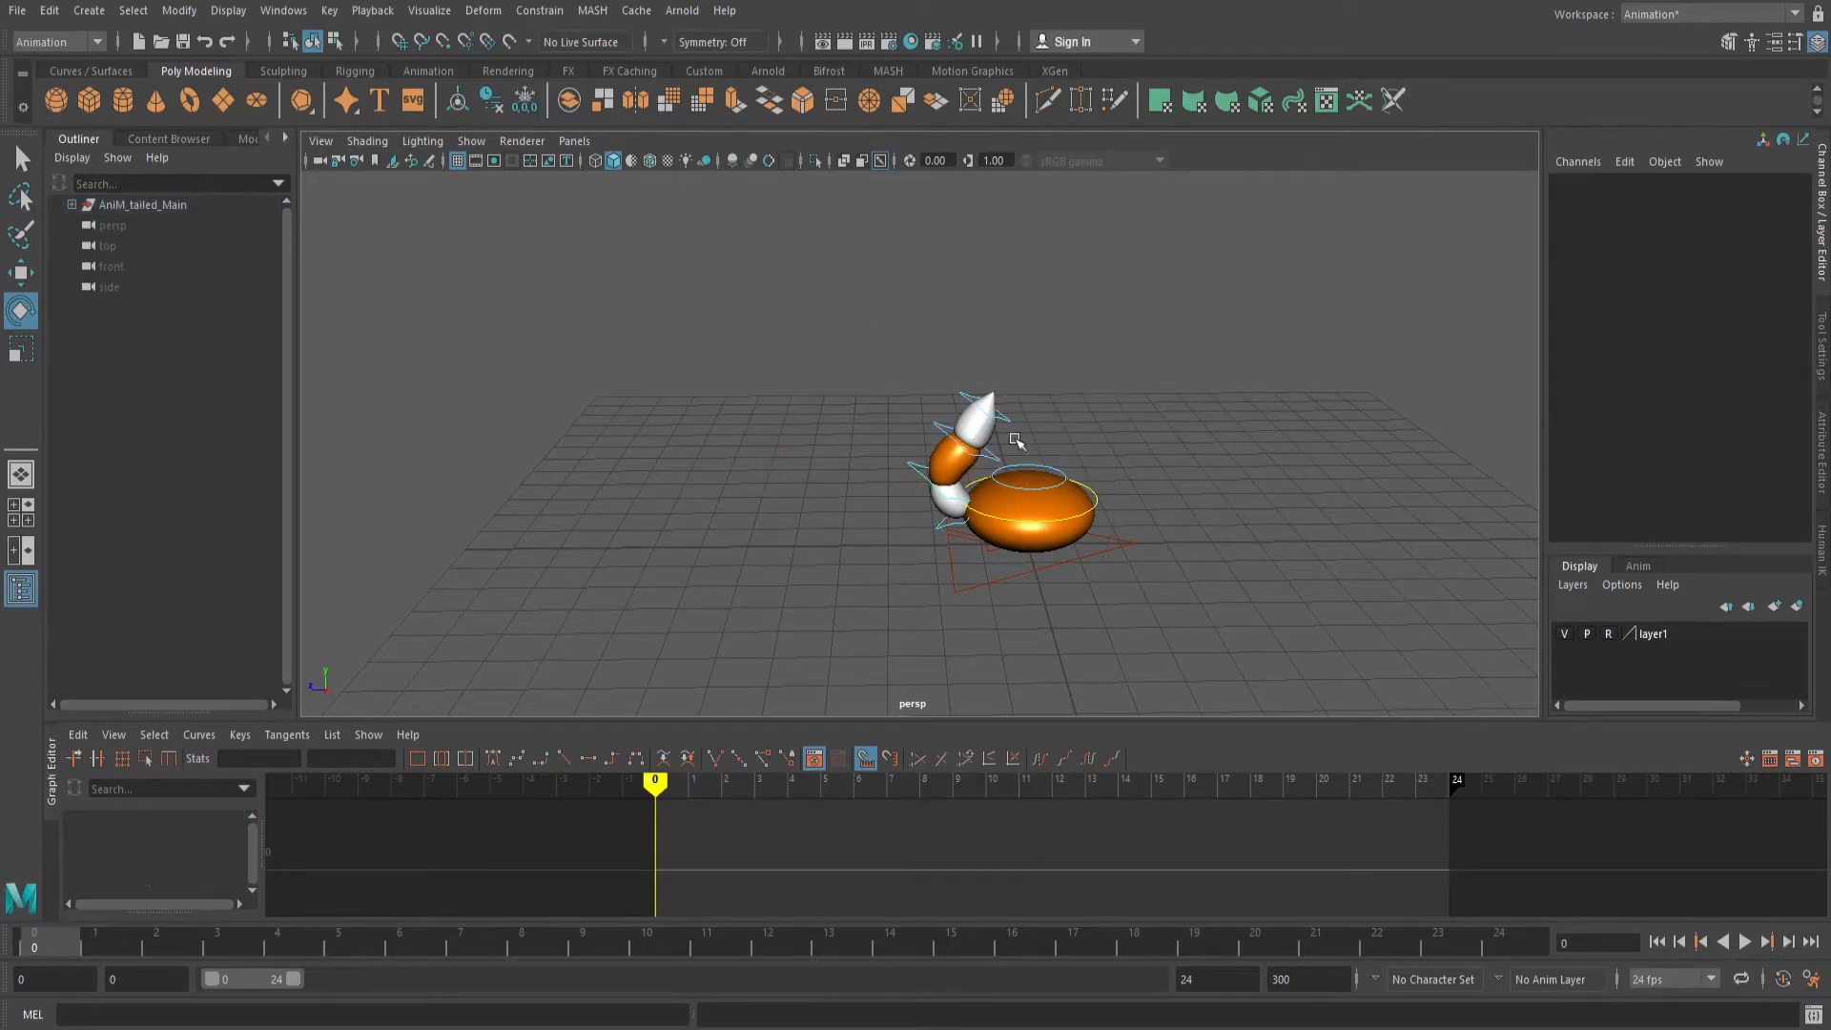
left_click(983, 461)
left_click_drag(1106, 327, 1188, 466)
left_click(1136, 229)
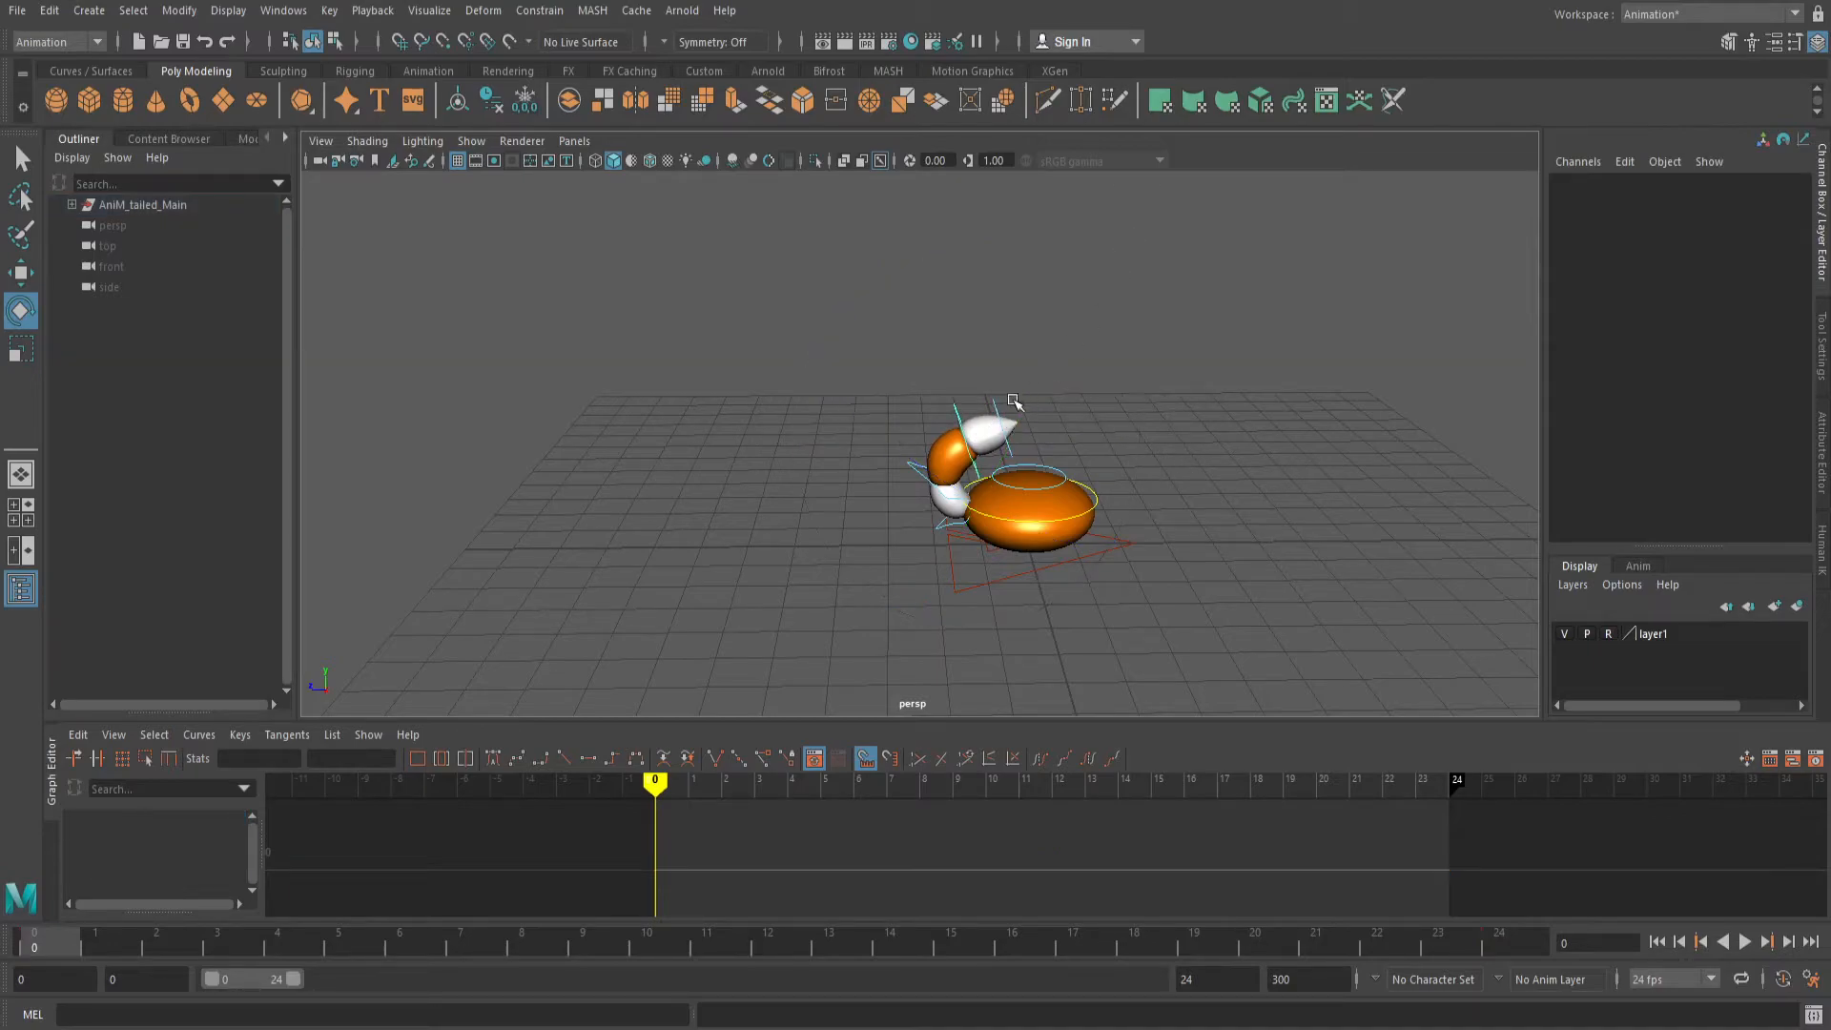
Bend the tail tip back upward by rotating CTRL_kuyruk_04 to a Rotate X of 64.789.
left_click(1000, 411)
left_click_drag(1157, 342, 972, 294)
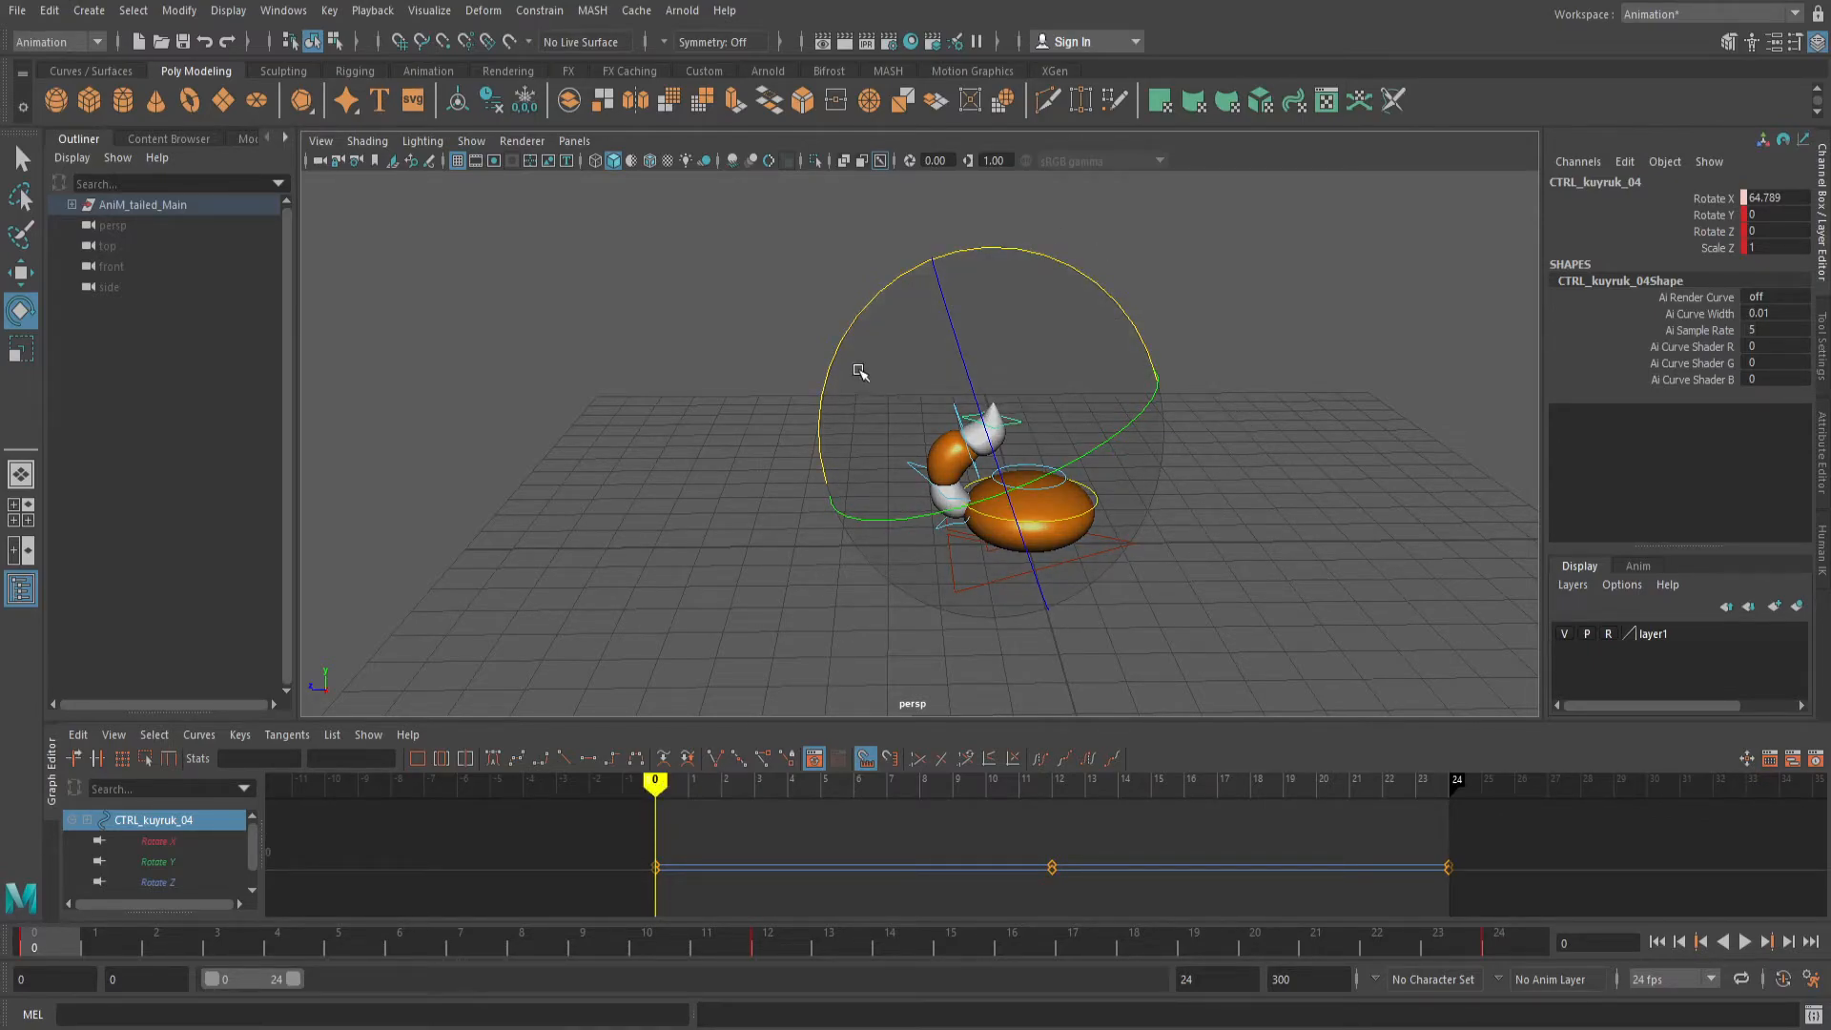
left_click(903, 216)
Key the curled pose of the tail controls at frame 0 and move to frame 6.
left_click(972, 460)
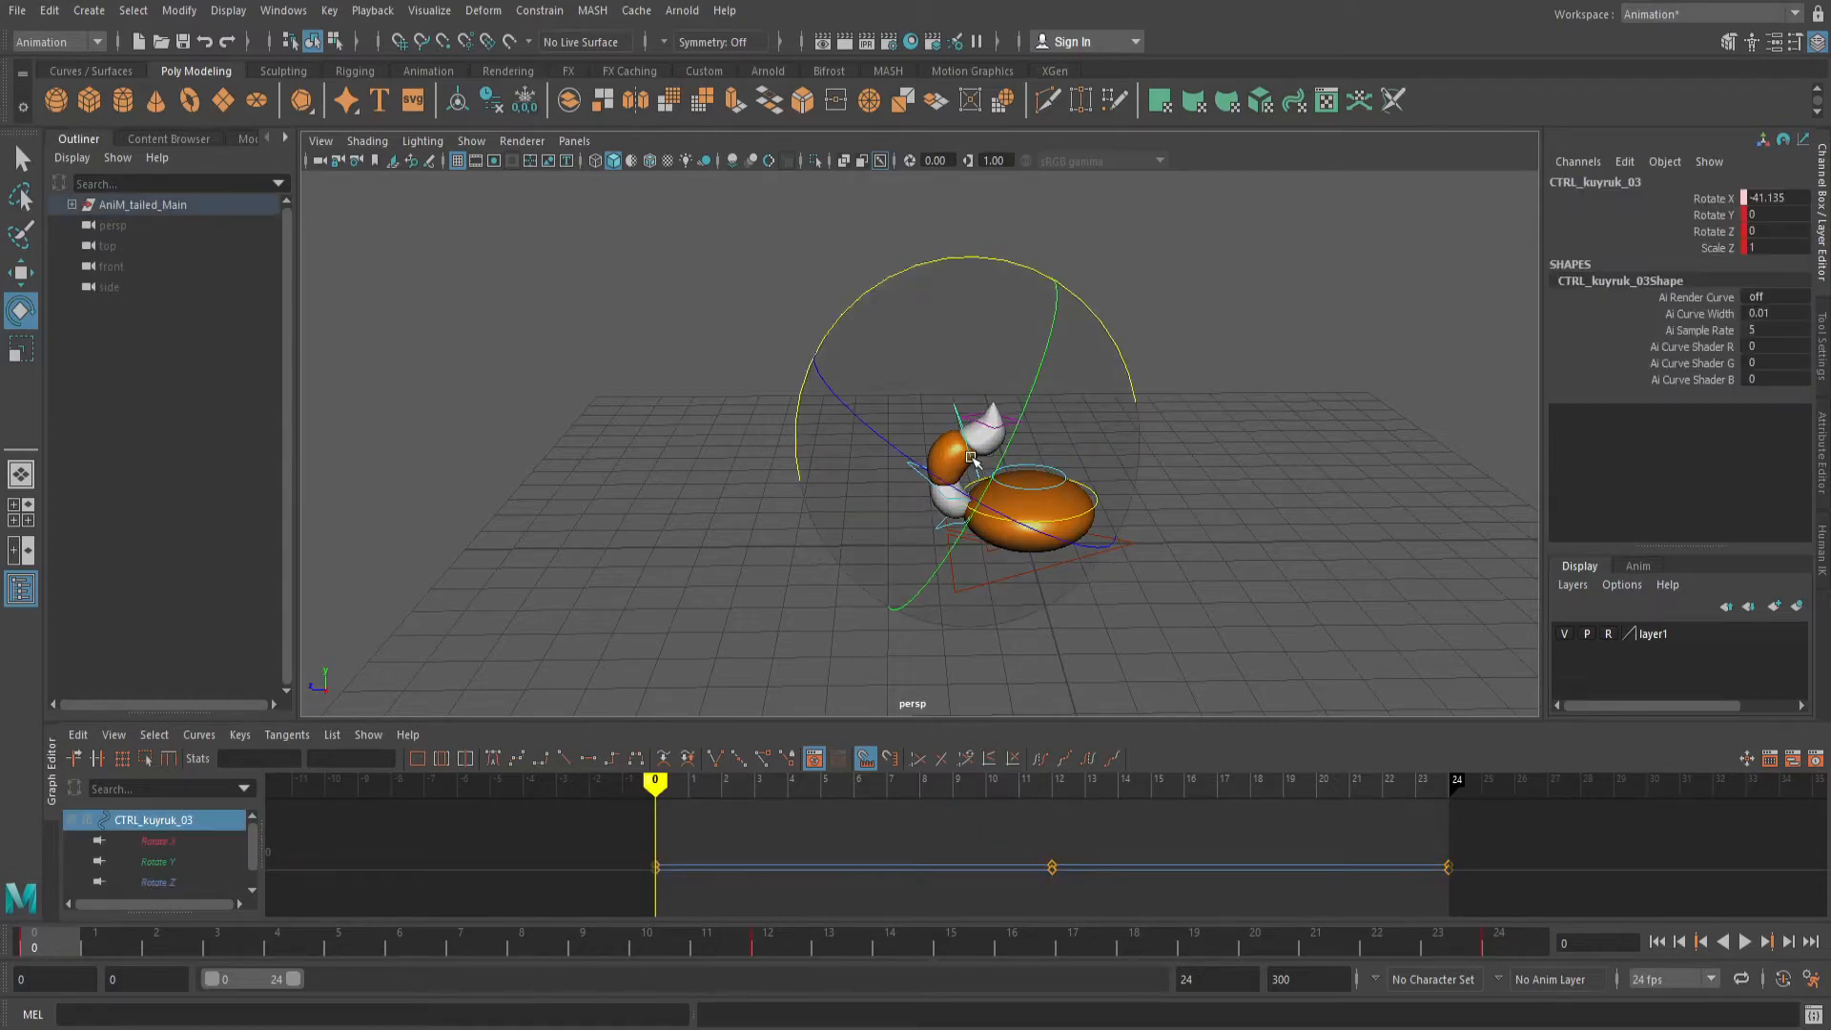
left_click(888, 461)
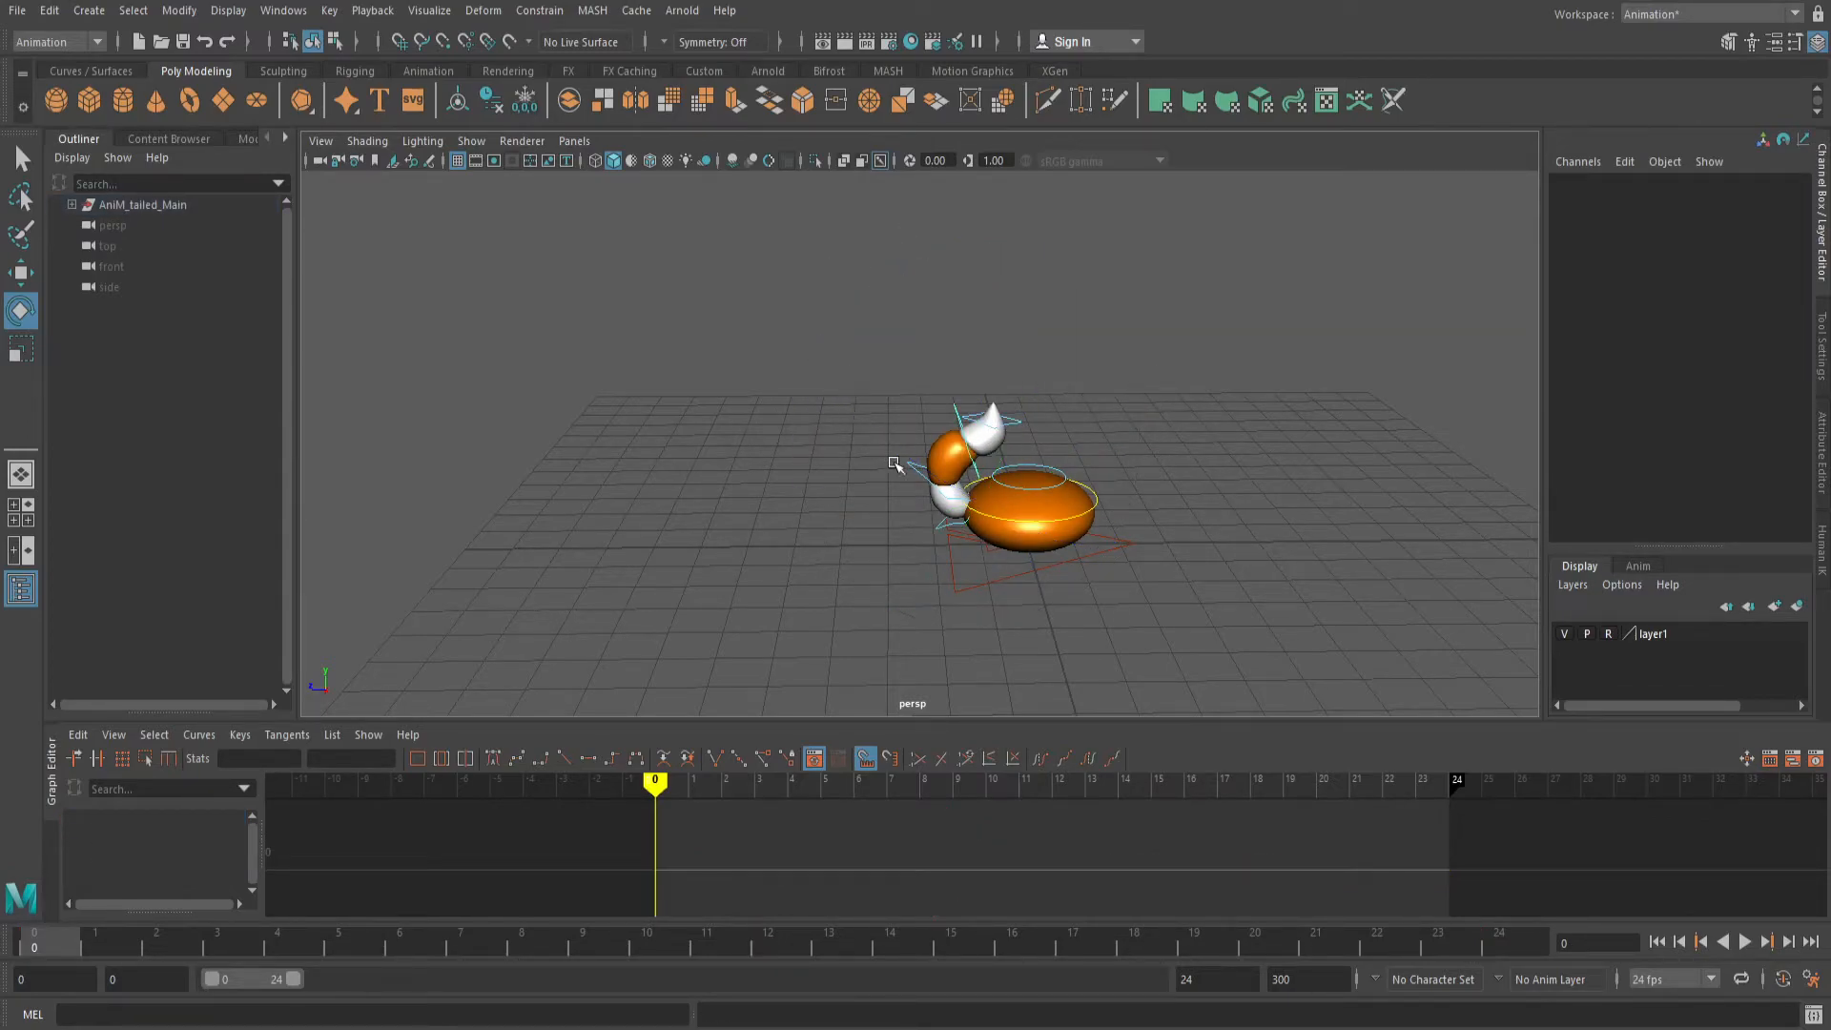
left_click(920, 474)
left_click(966, 263)
left_click(952, 522)
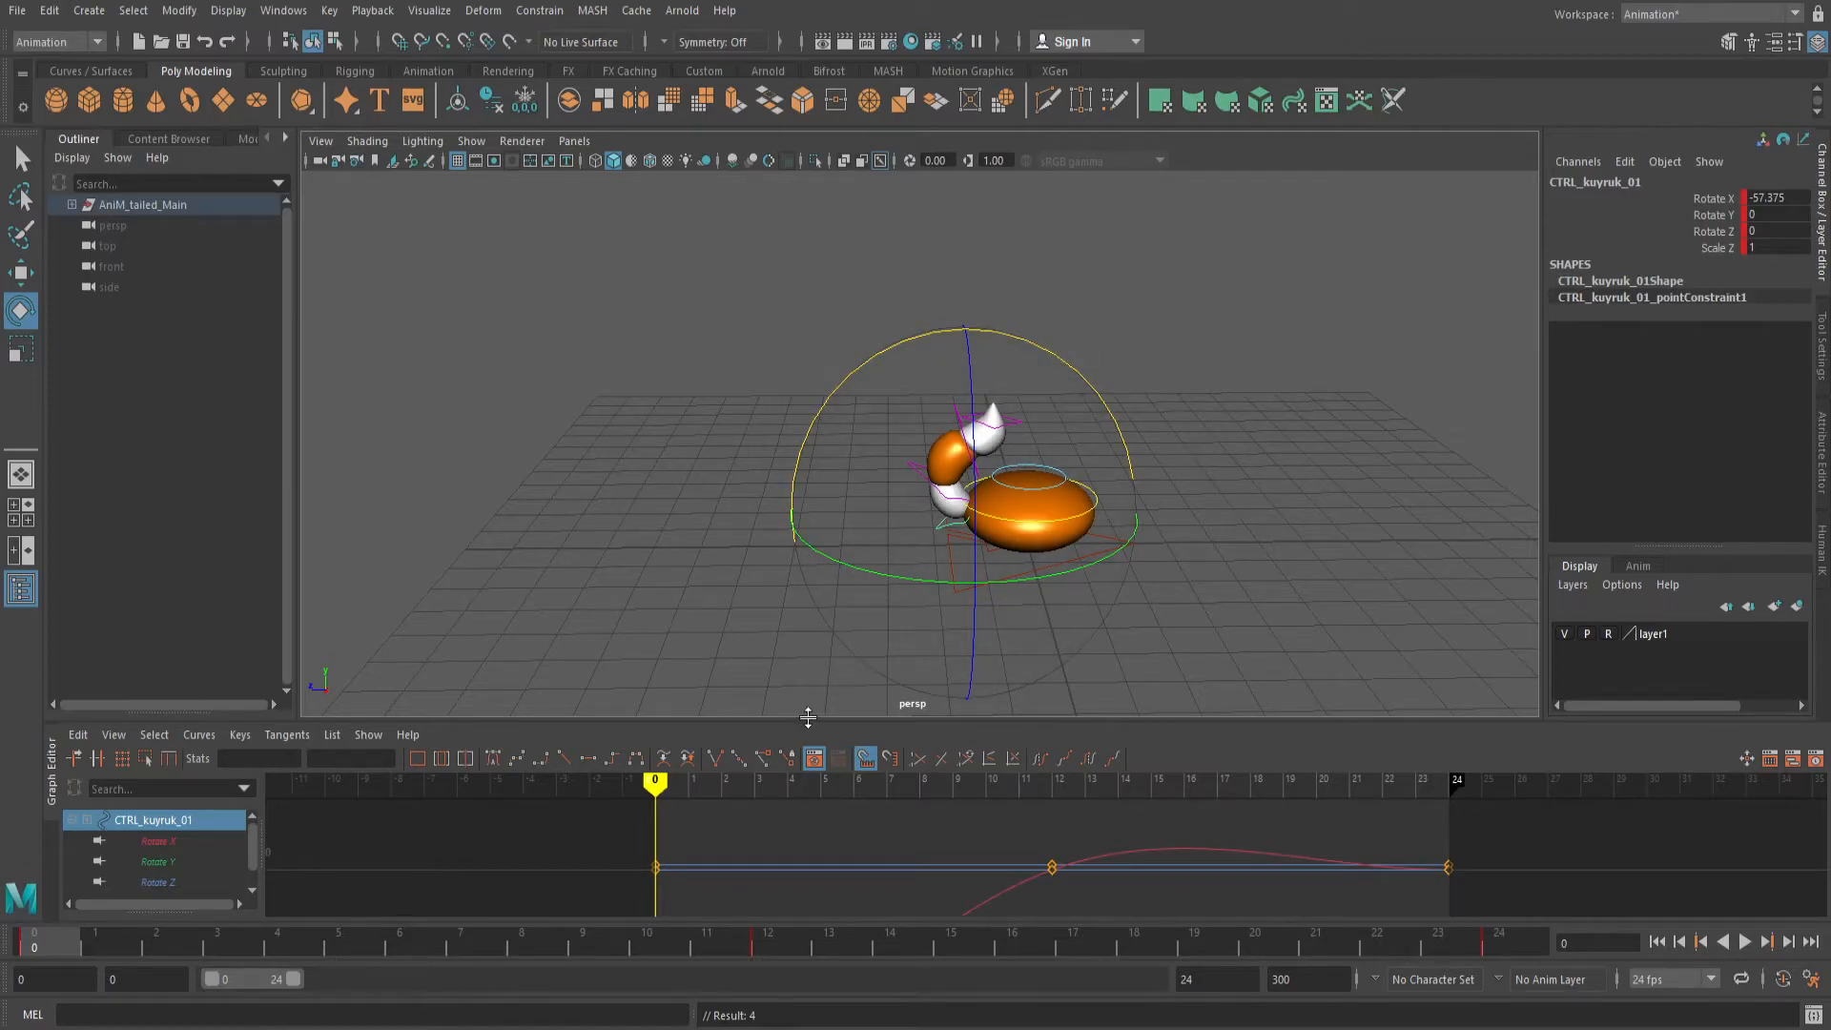
left_click(855, 788)
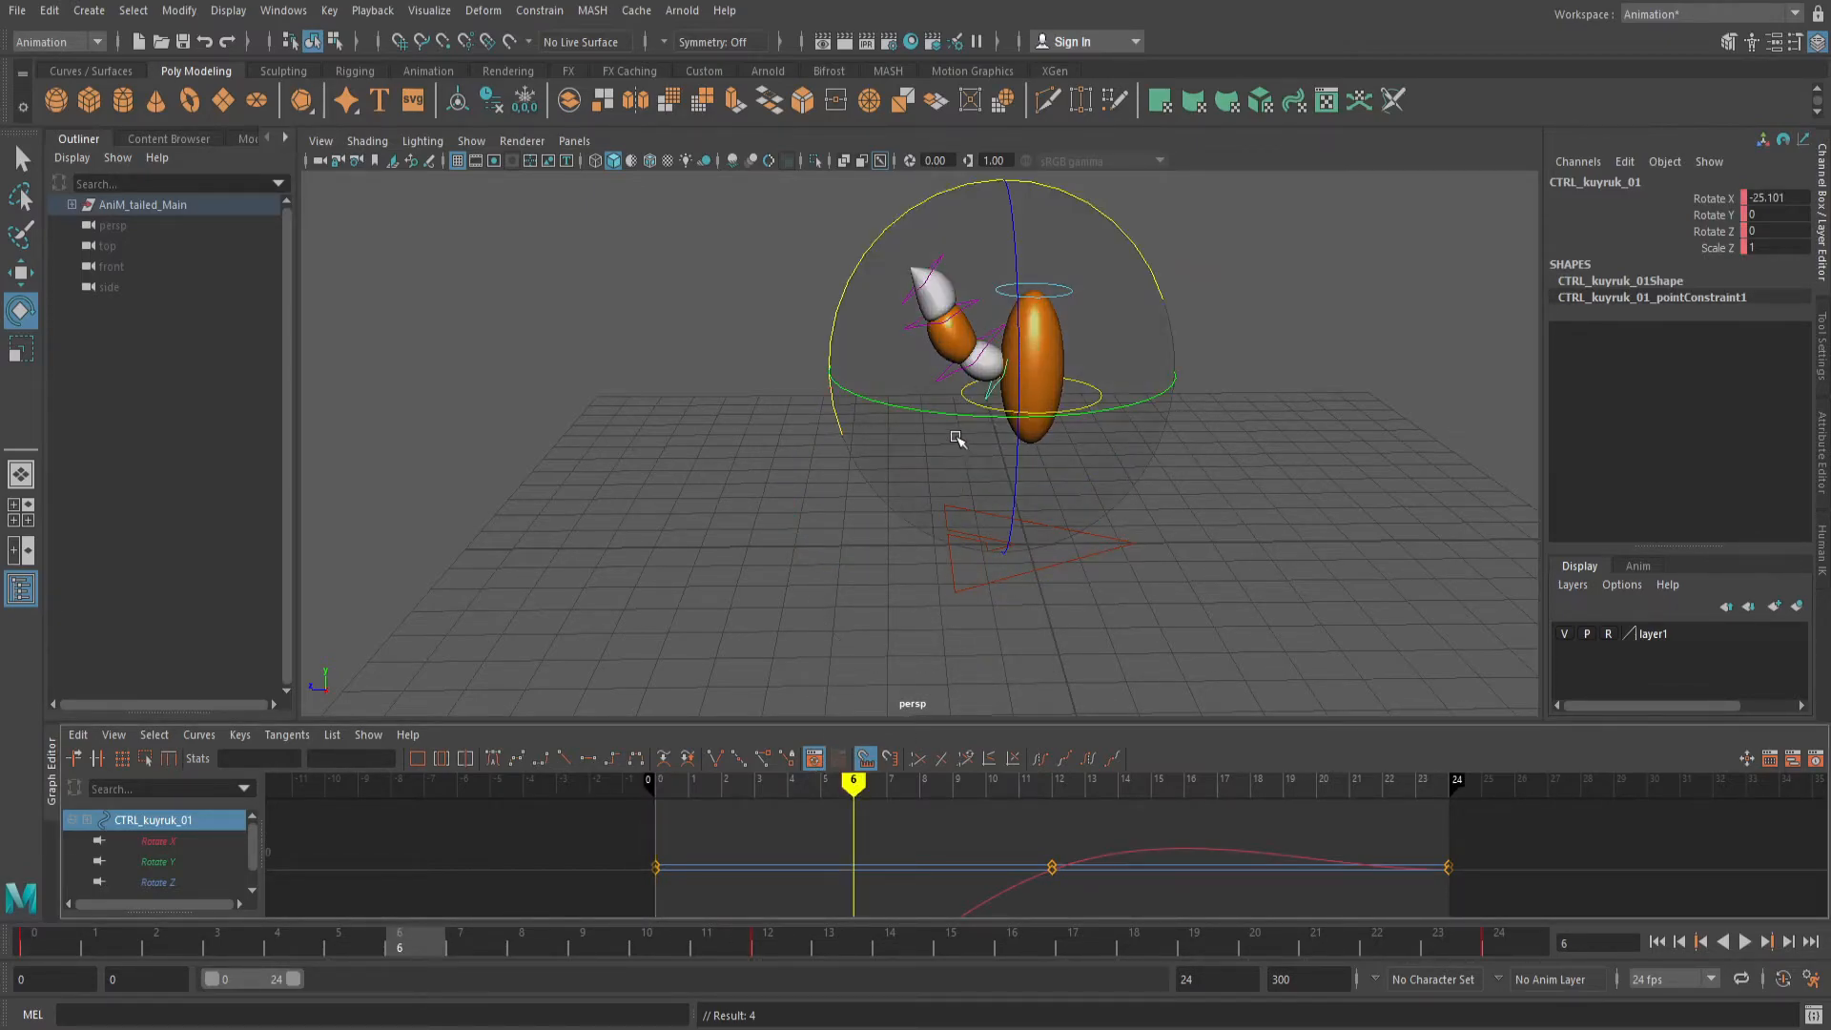
Swing the tail downward at frame 6 by rotating CTRL_kuyruk_01, and curl the next tail segment in toward the ball.
left_click(1162, 255)
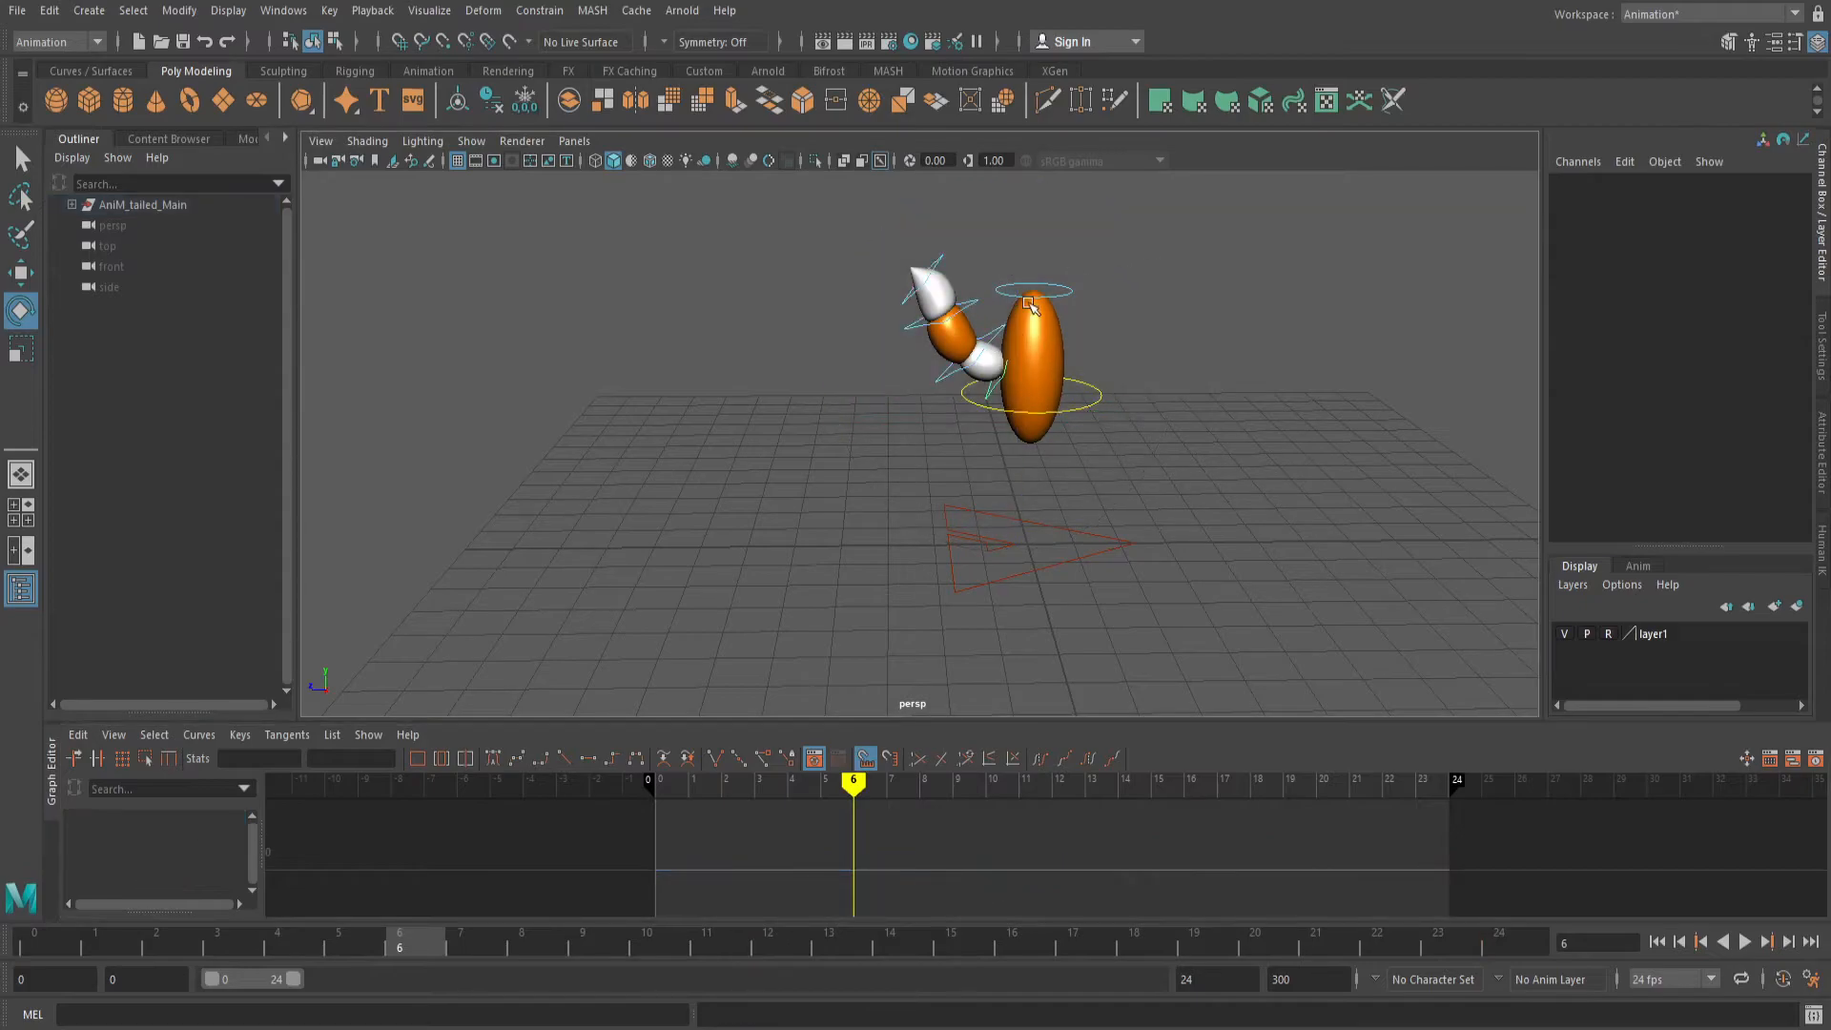
left_click(999, 383)
left_click_drag(1020, 186, 879, 444)
left_click(1238, 306)
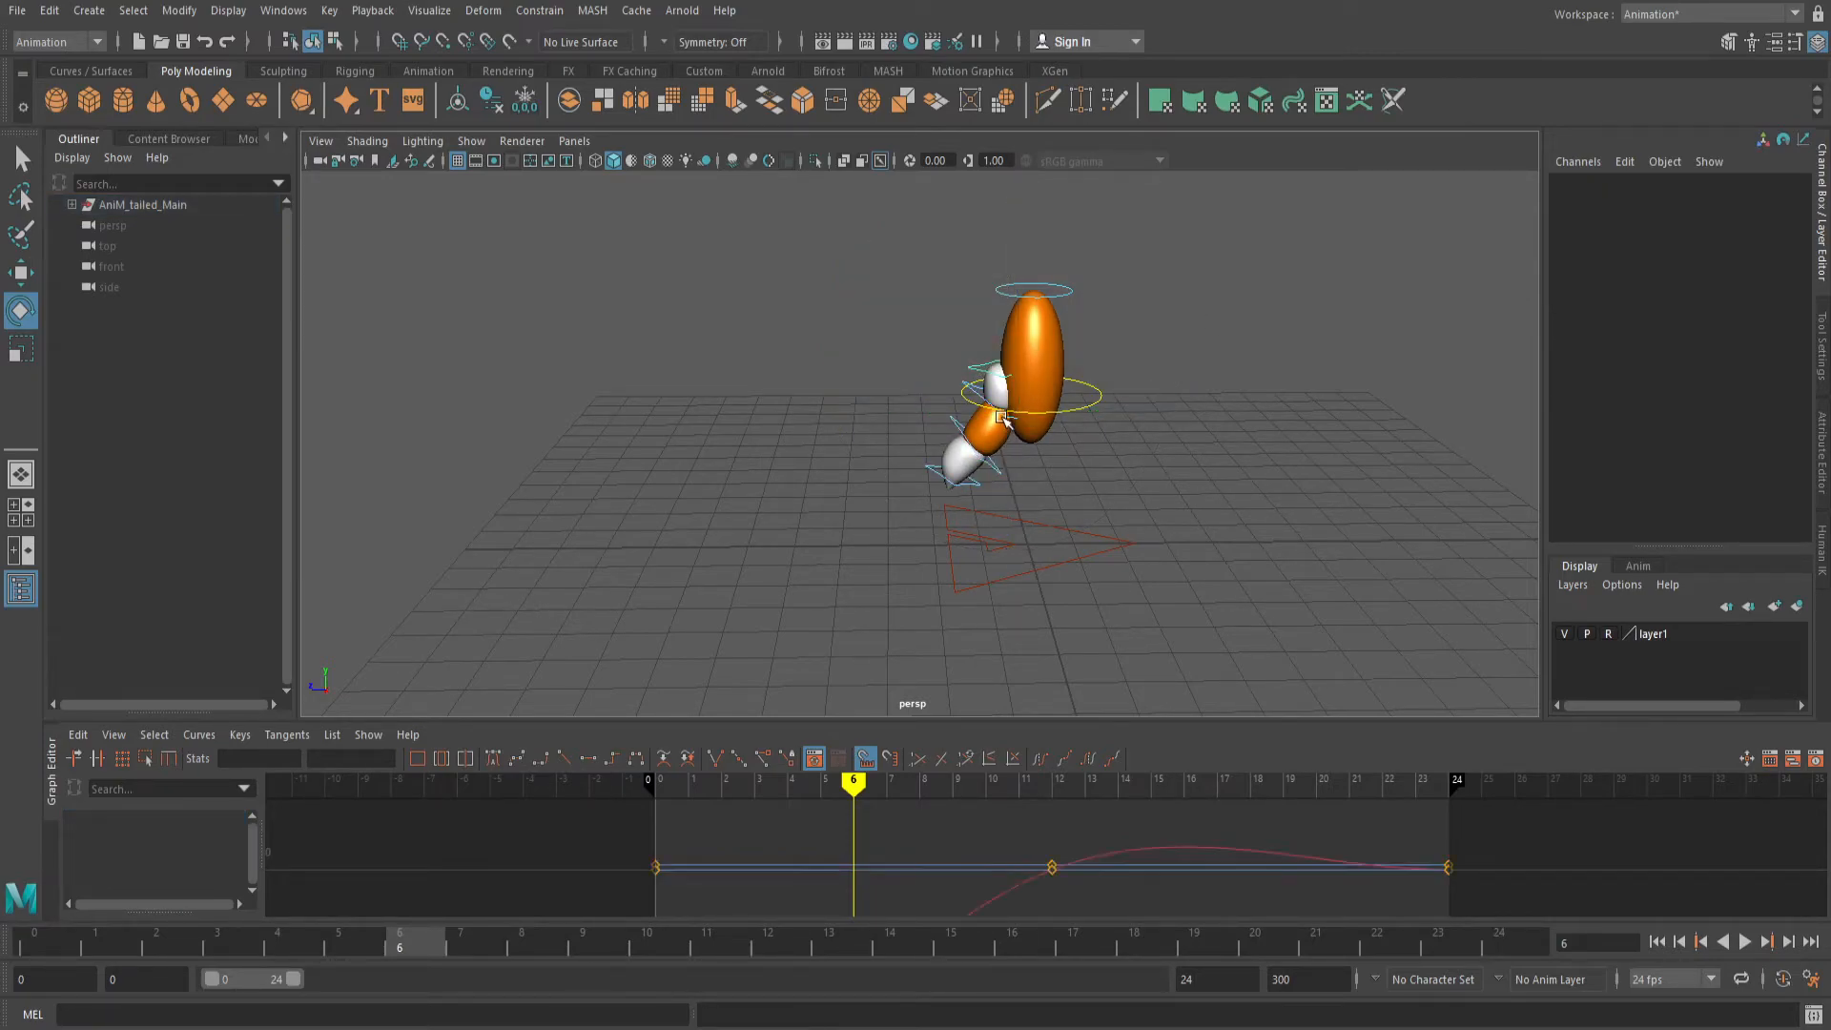
left_click(1005, 418)
left_click_drag(1138, 291, 1049, 291)
left_click(1186, 305)
Curl the tail tip under the ball by rotating CTRL_kuyruk_04 to a Rotate X of 72.205 and key it at frame 6.
left_click(1052, 444)
mouse_move(1161, 343)
left_mouse_down()
mouse_move(1181, 355)
mouse_move(1189, 331)
mouse_move(1153, 377)
left_mouse_up()
left_click(1194, 329)
left_click(1058, 449)
key("s")
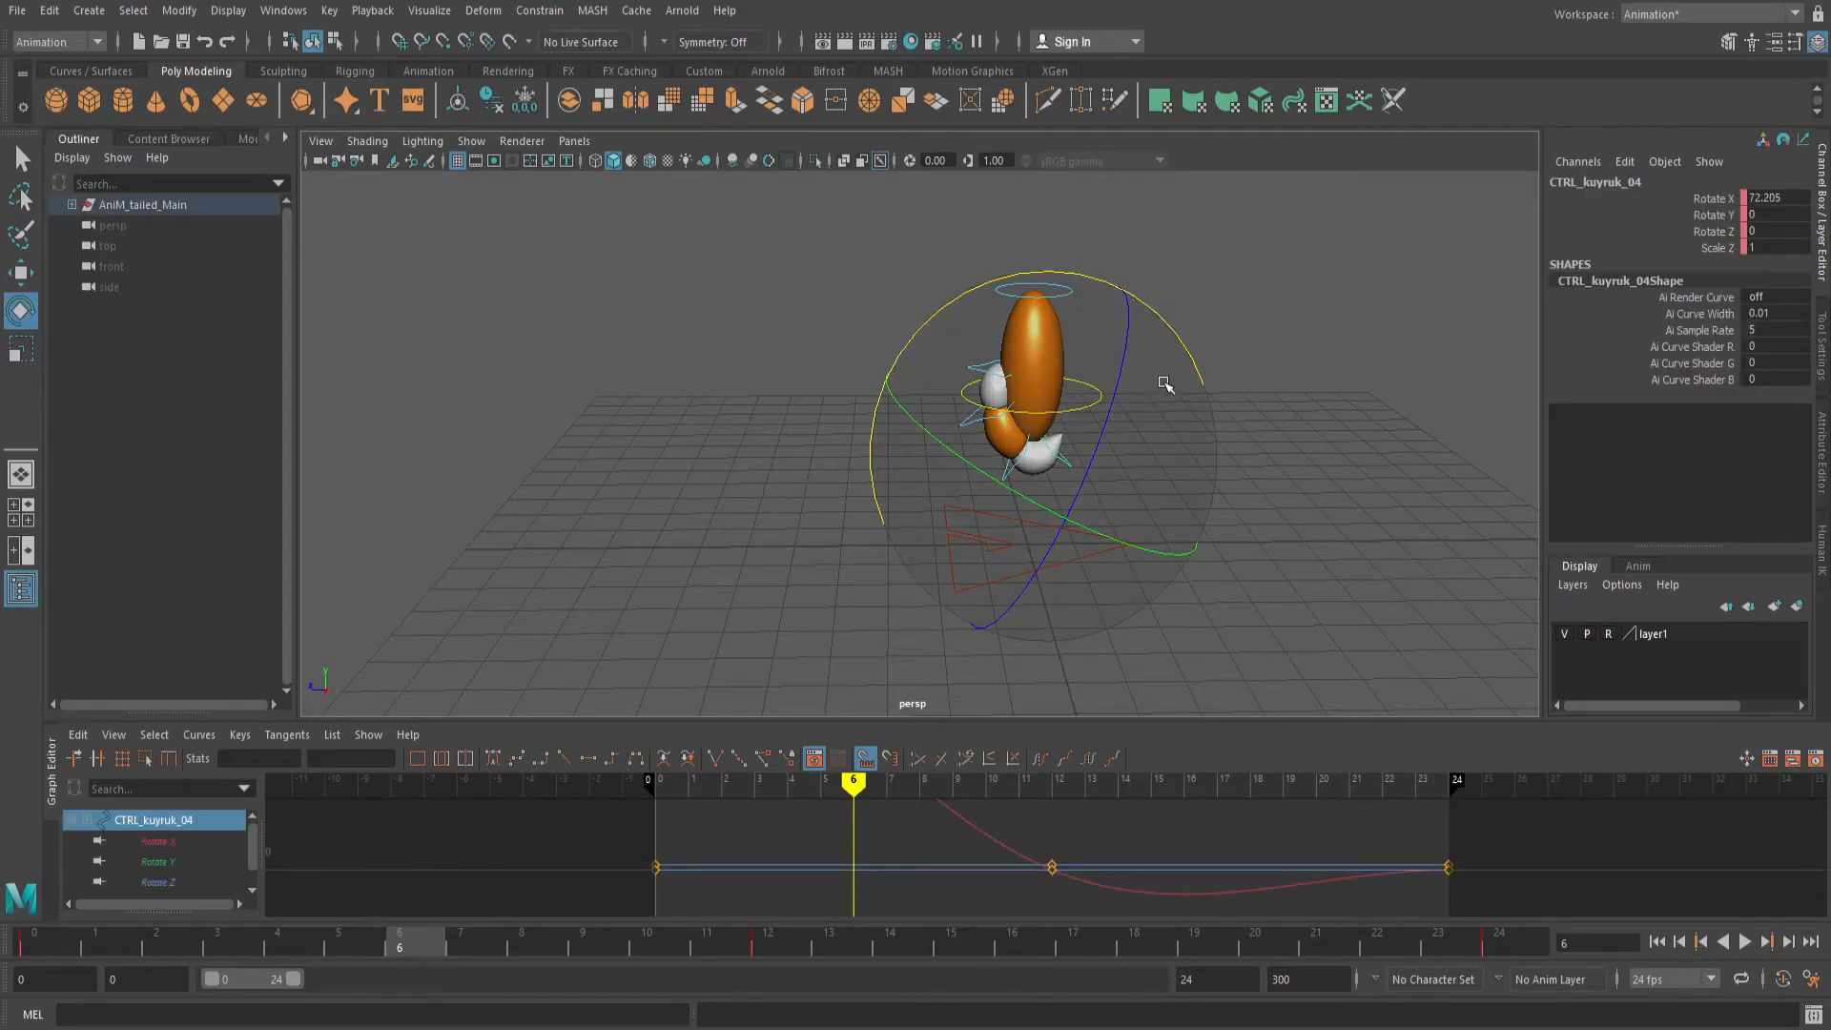
Move to frame 12 and swing the straight tail diagonally downward by rotating CTRL_kuyruk_01.
left_click_drag(863, 782, 1050, 782)
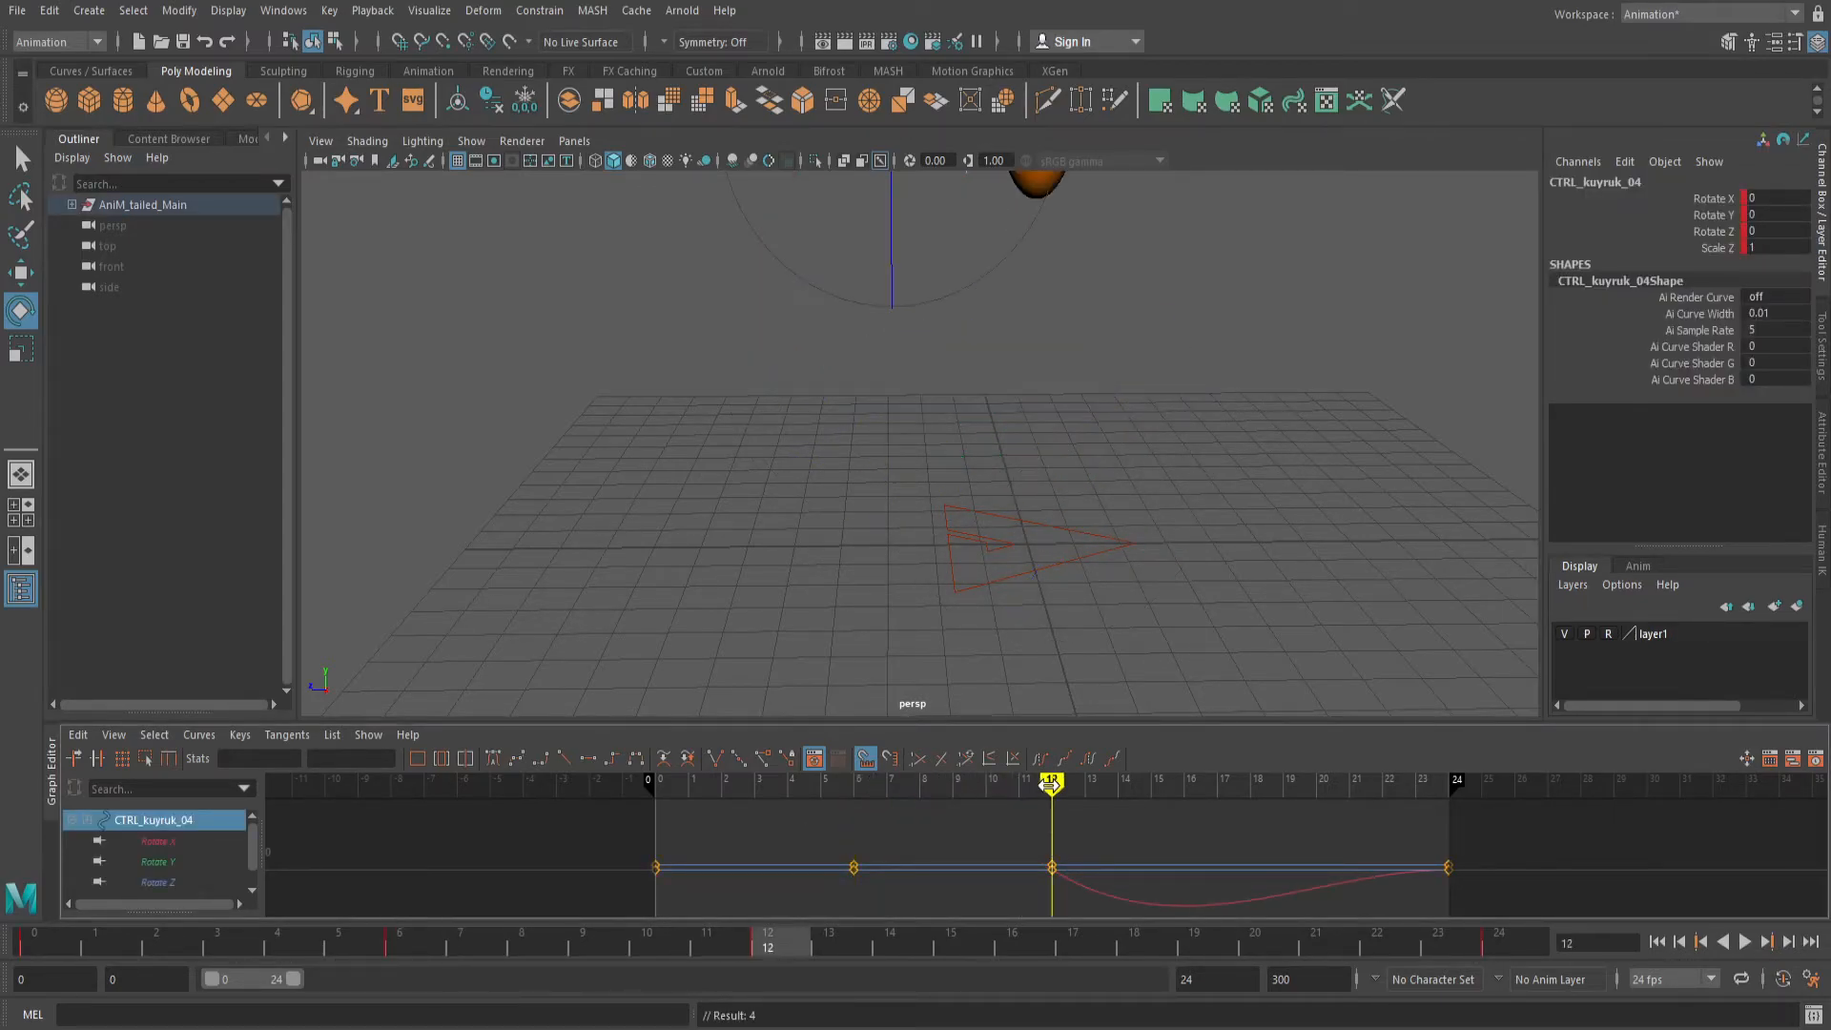
key("f")
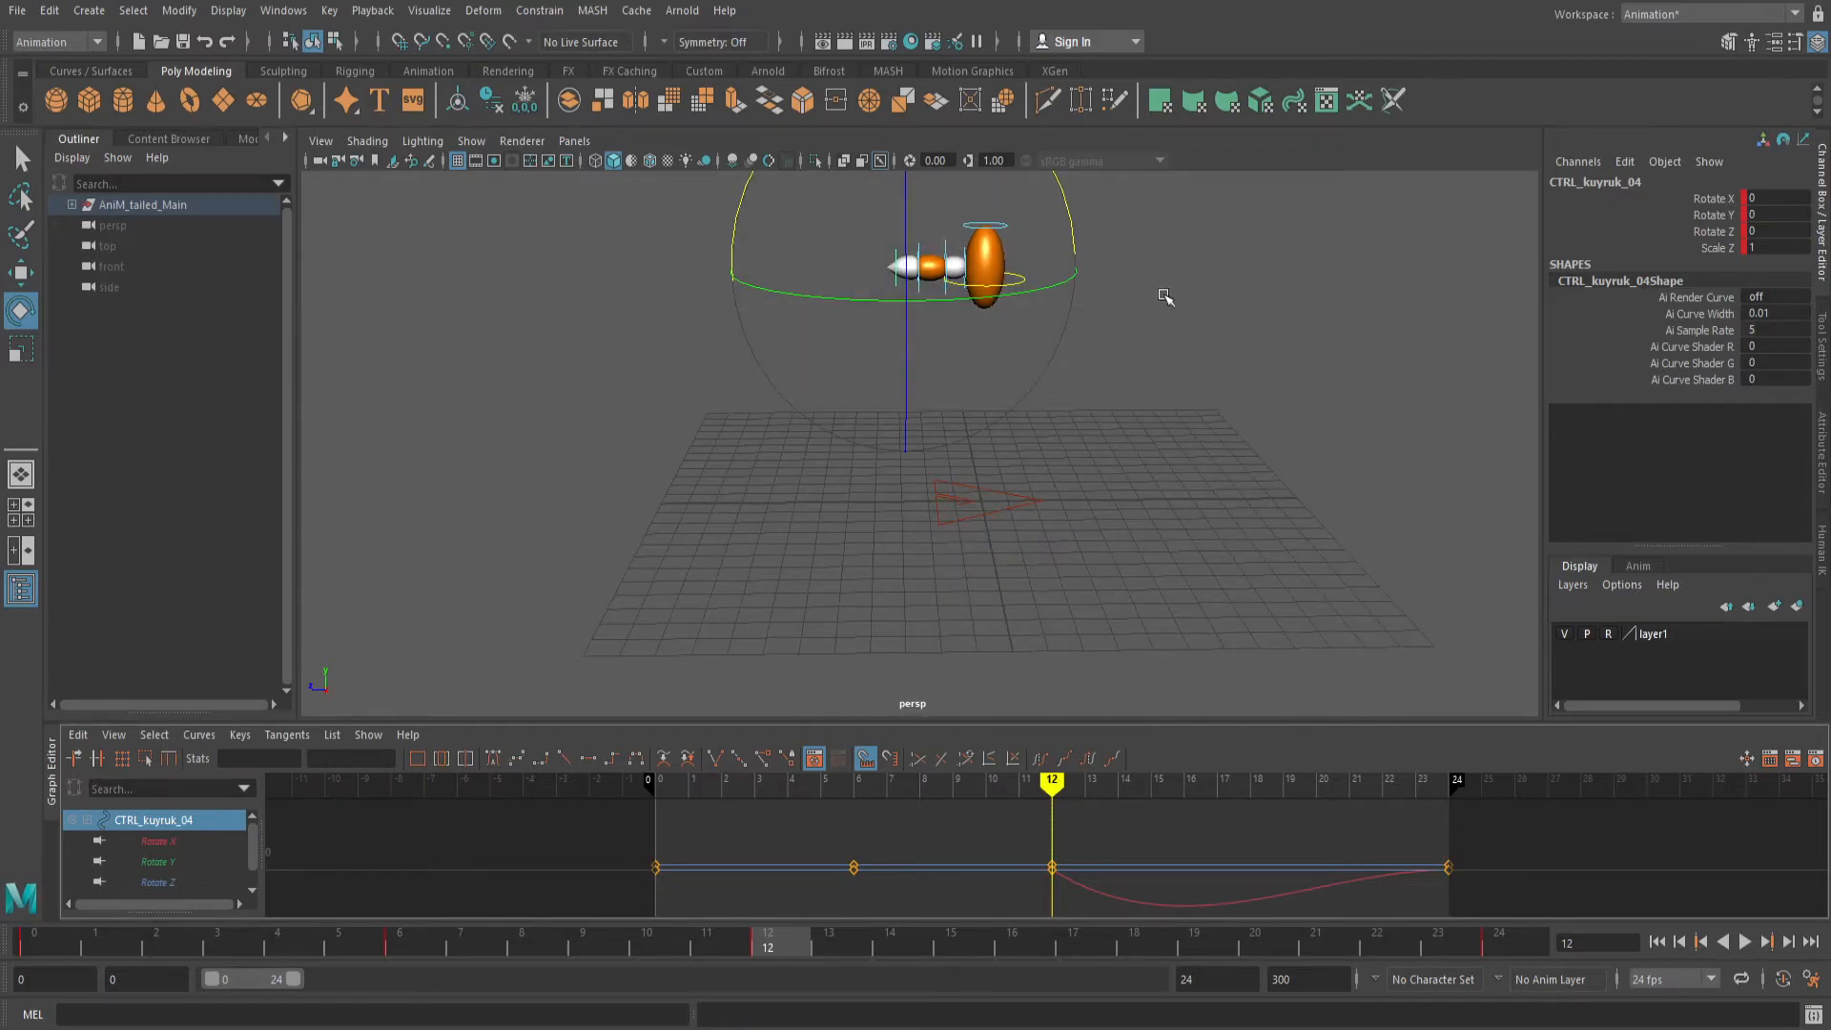
left_click(1301, 260)
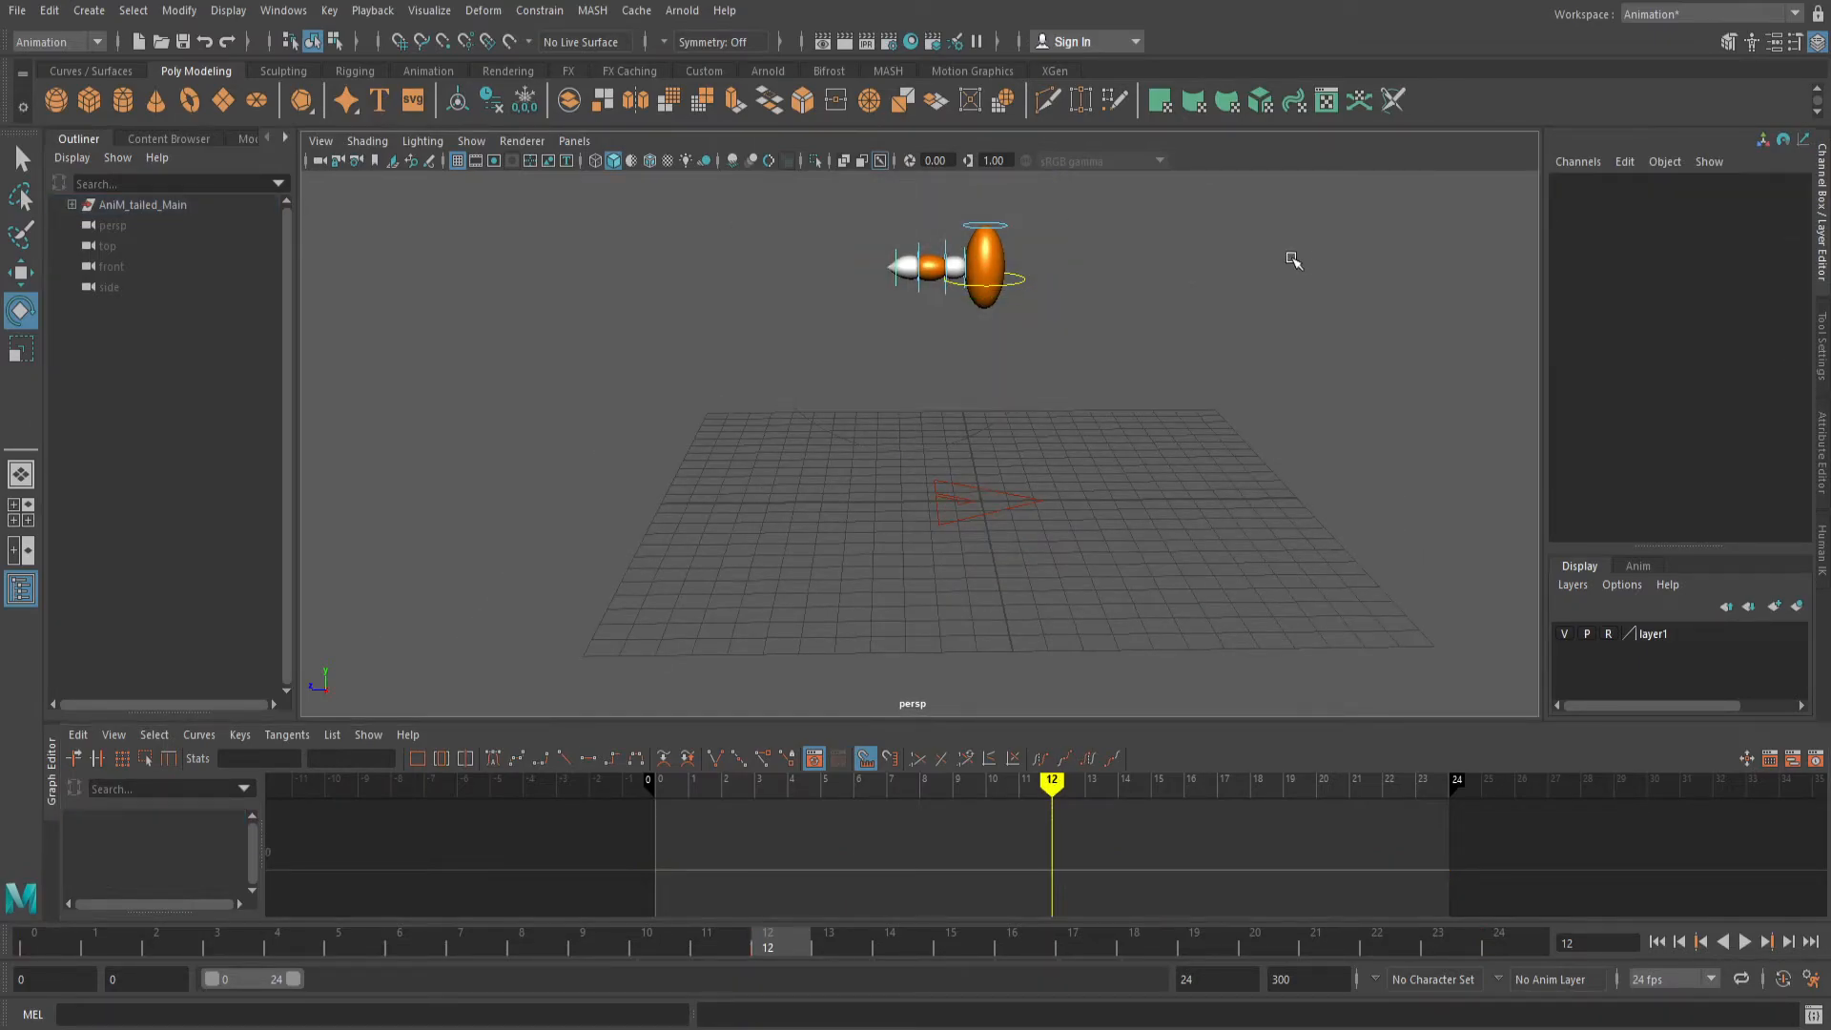
left_click(961, 260)
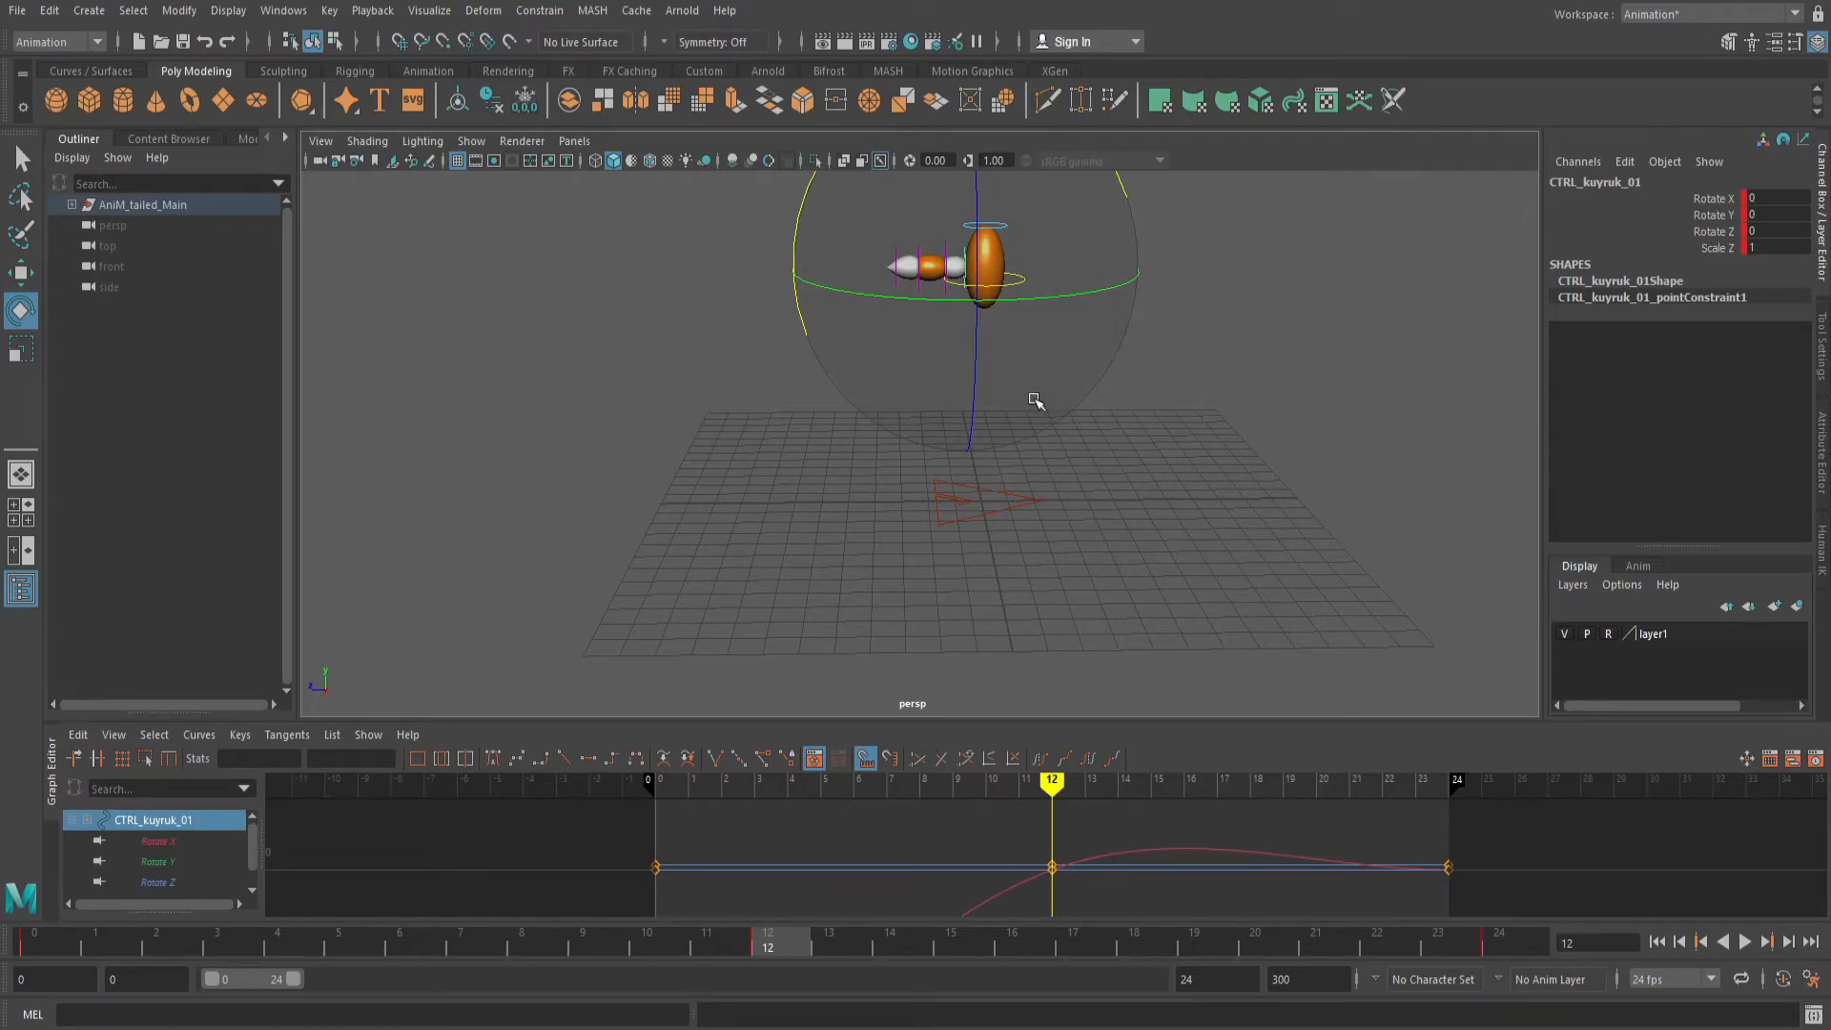
scroll(1131, 333, "down", 2)
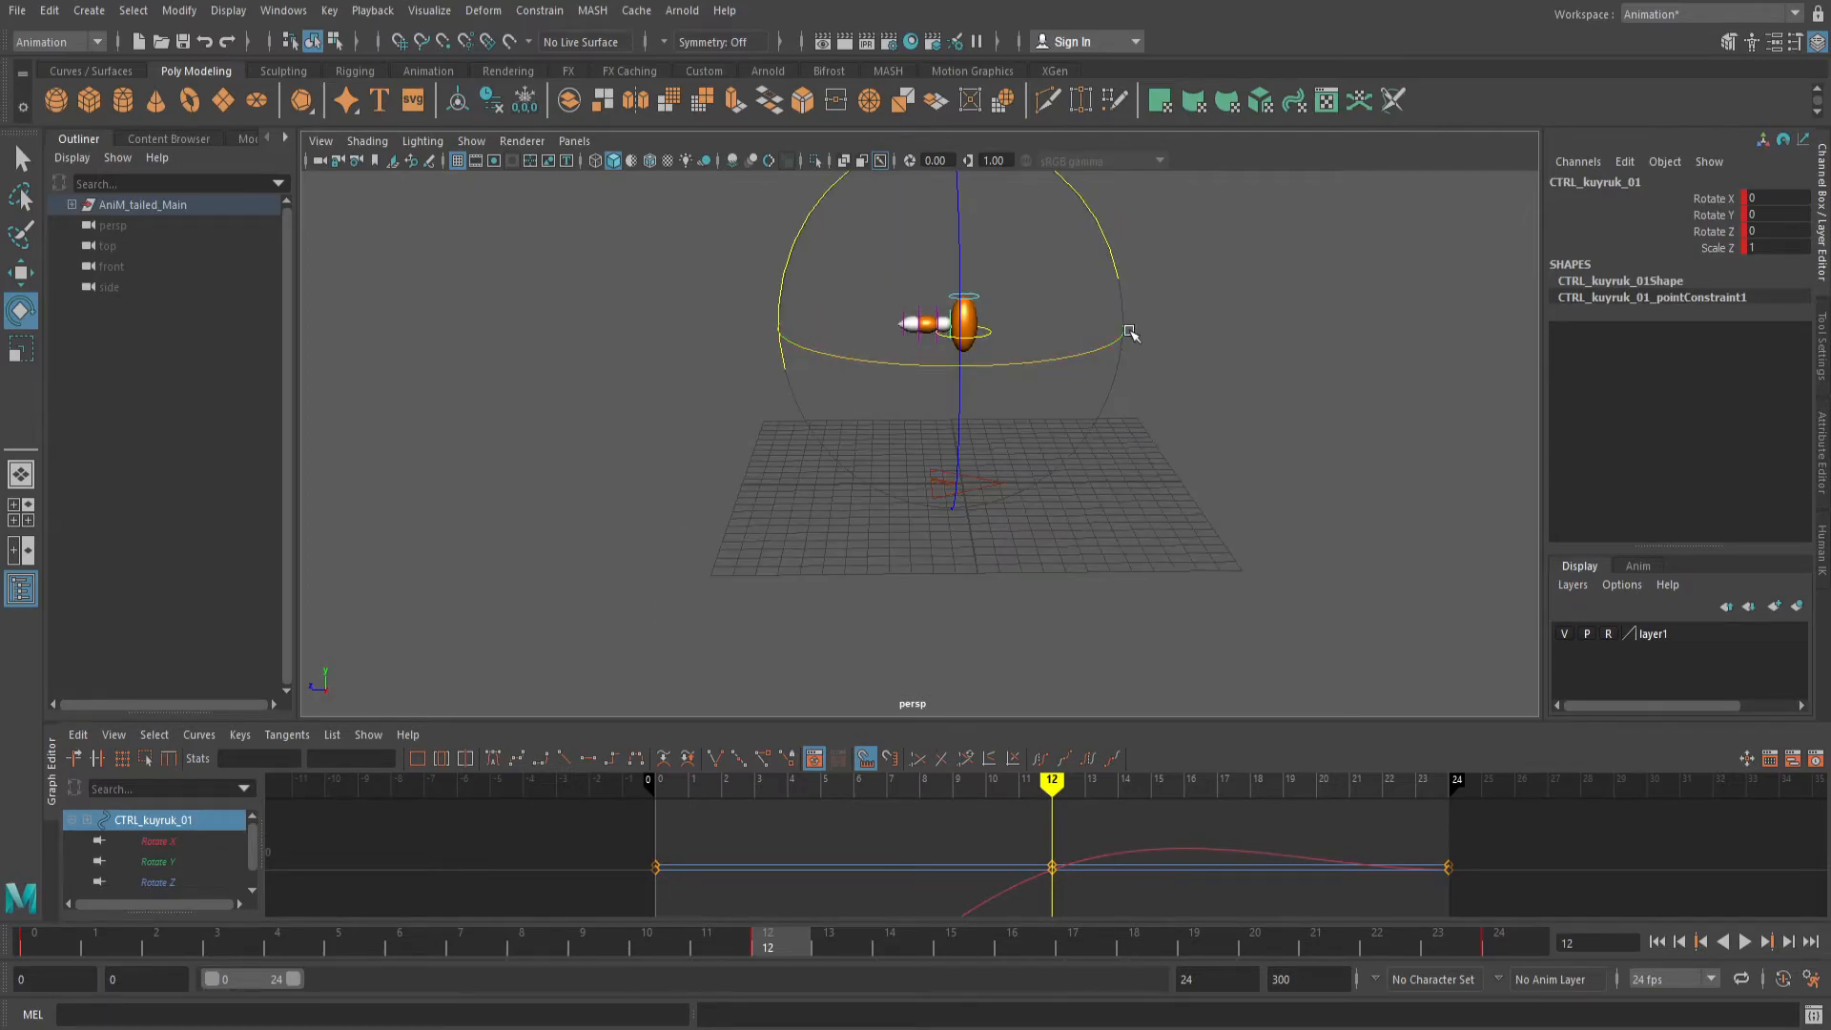
left_click_drag(1062, 346, 1229, 321, "alt")
middle_click_drag(1264, 279, 1271, 385, "alt")
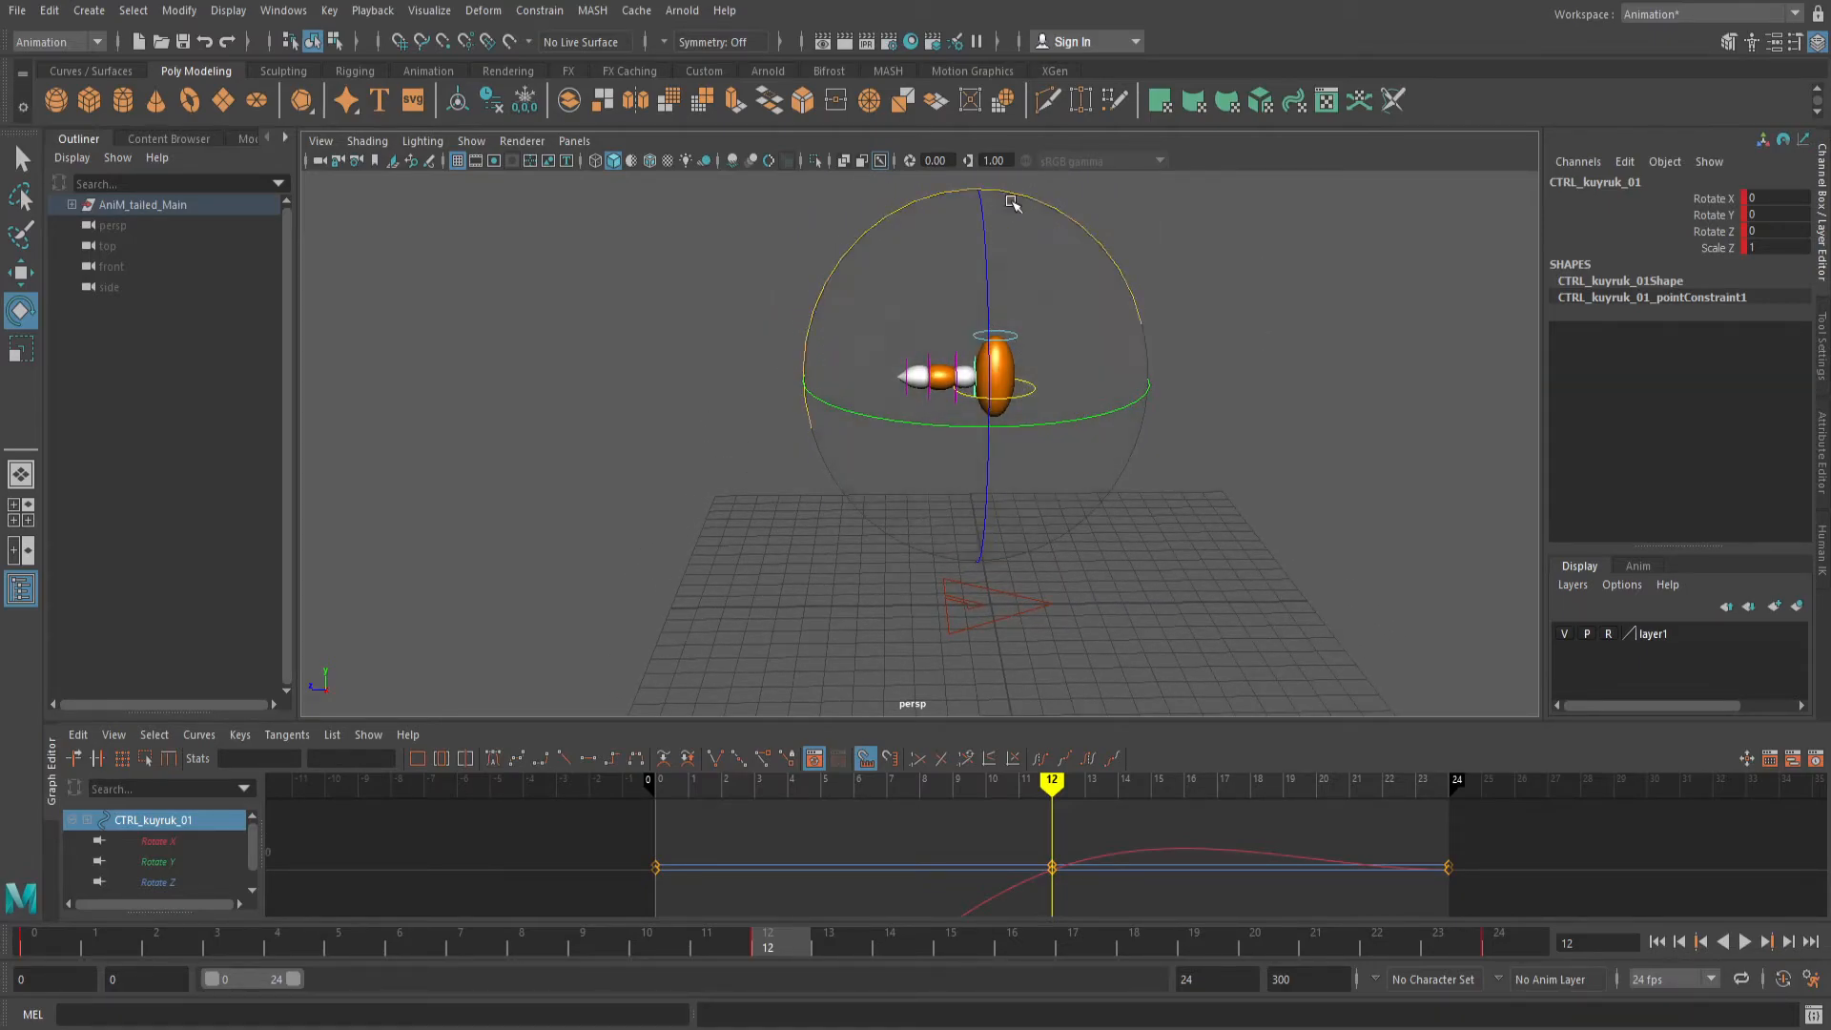
left_click_drag(1014, 201, 903, 264)
left_click(1262, 312)
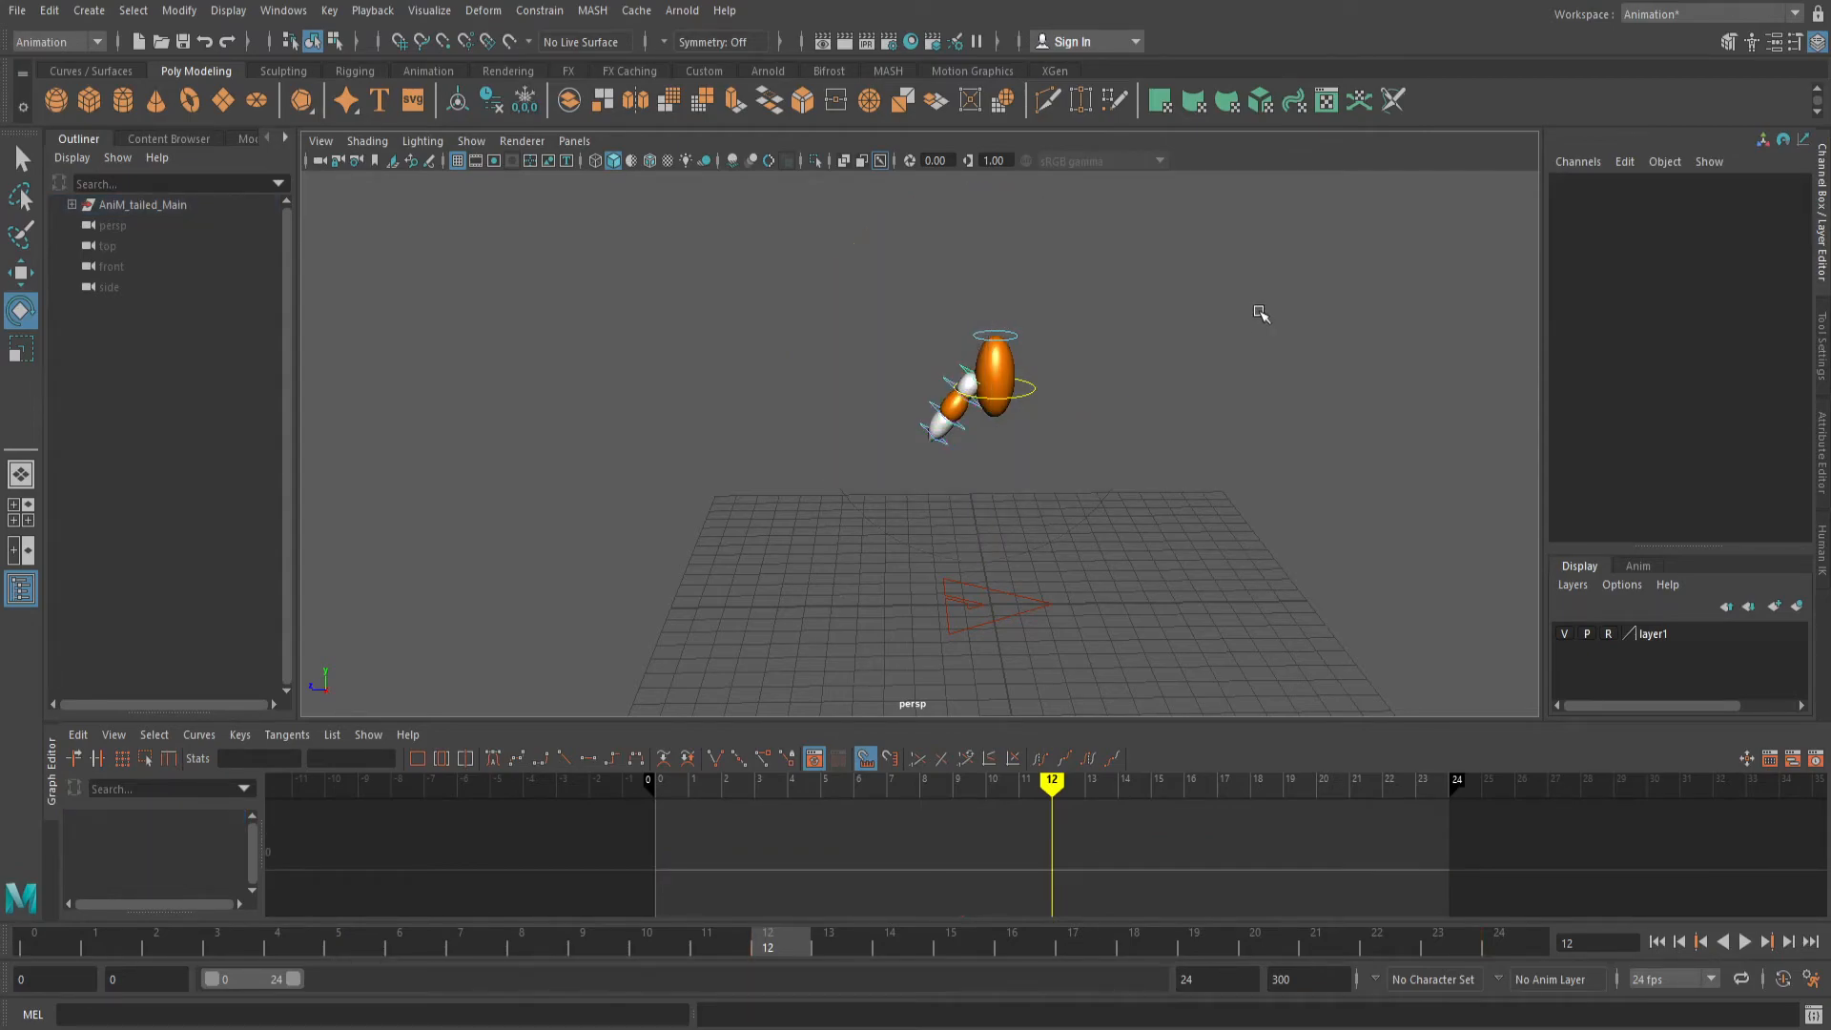
Bend the tail at frame 12 by rotating CTRL_kuyruk_02 to a Rotate X of 35.808 and CTRL_kuyruk_03 slightly toward the ball.
left_click(978, 400)
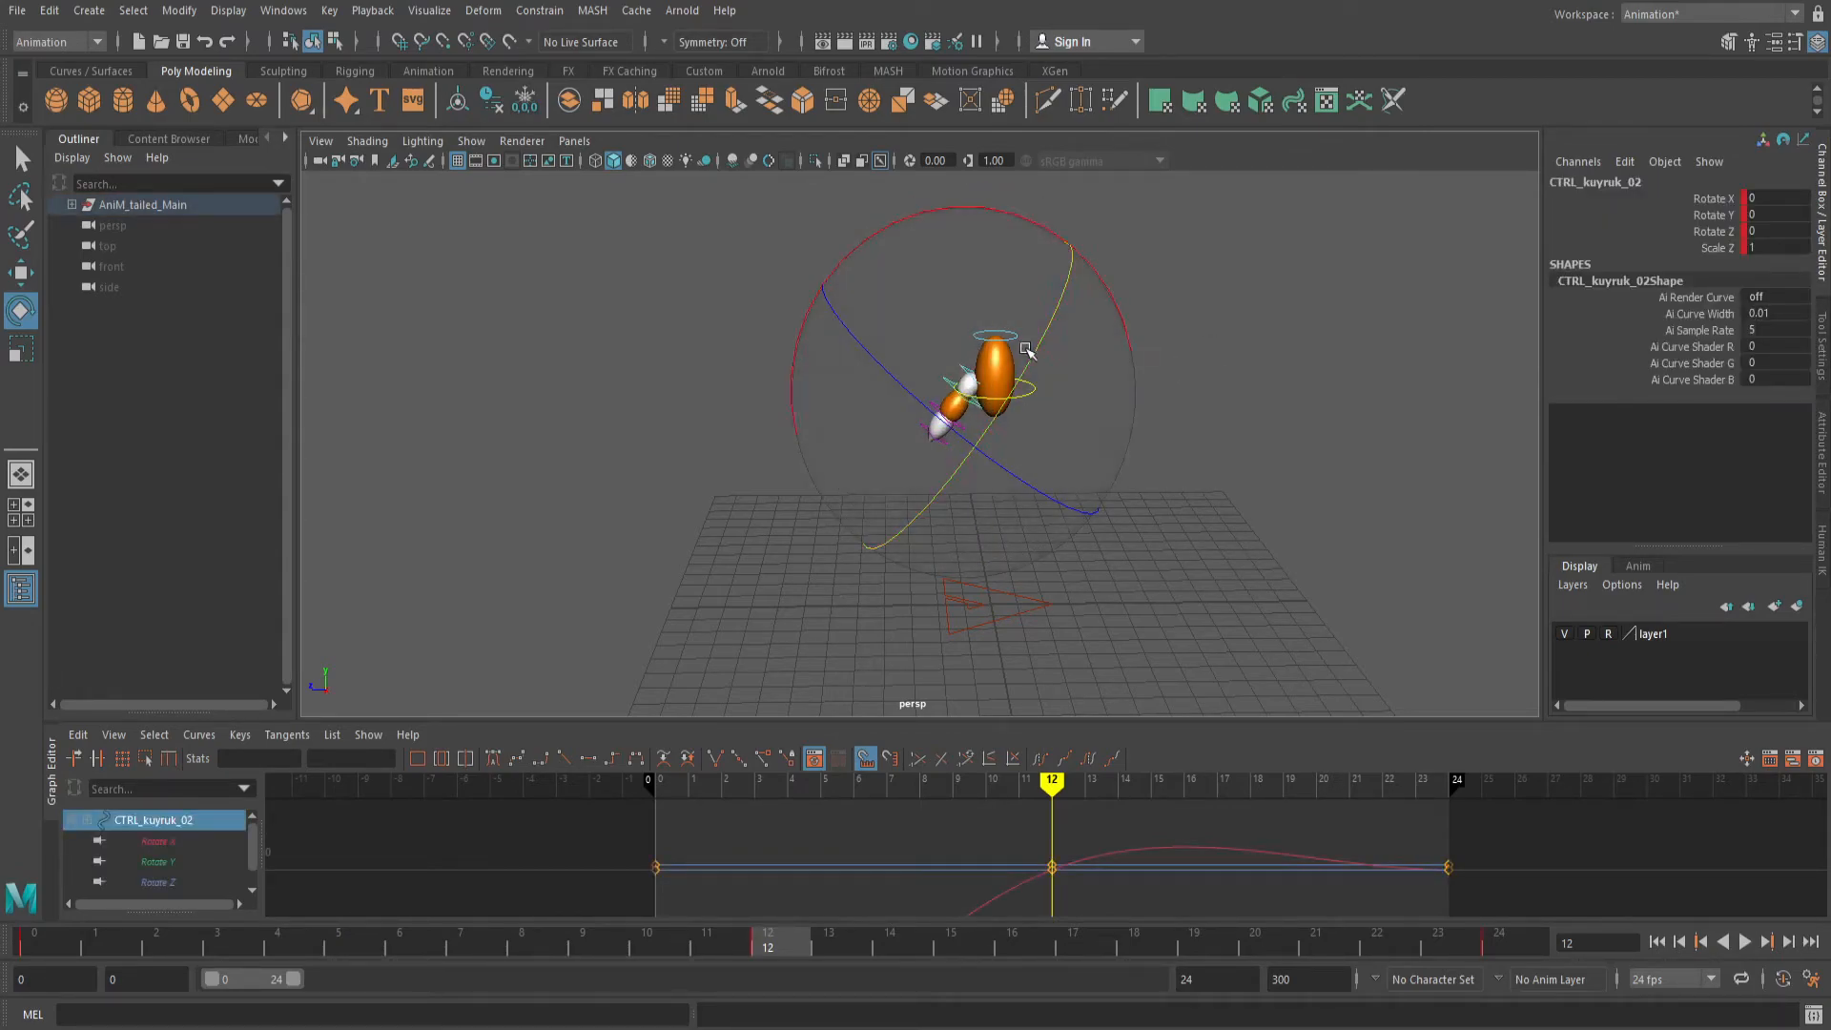
mouse_move(1049, 258)
left_mouse_down()
mouse_move(1039, 229)
mouse_move(1068, 277)
left_mouse_up()
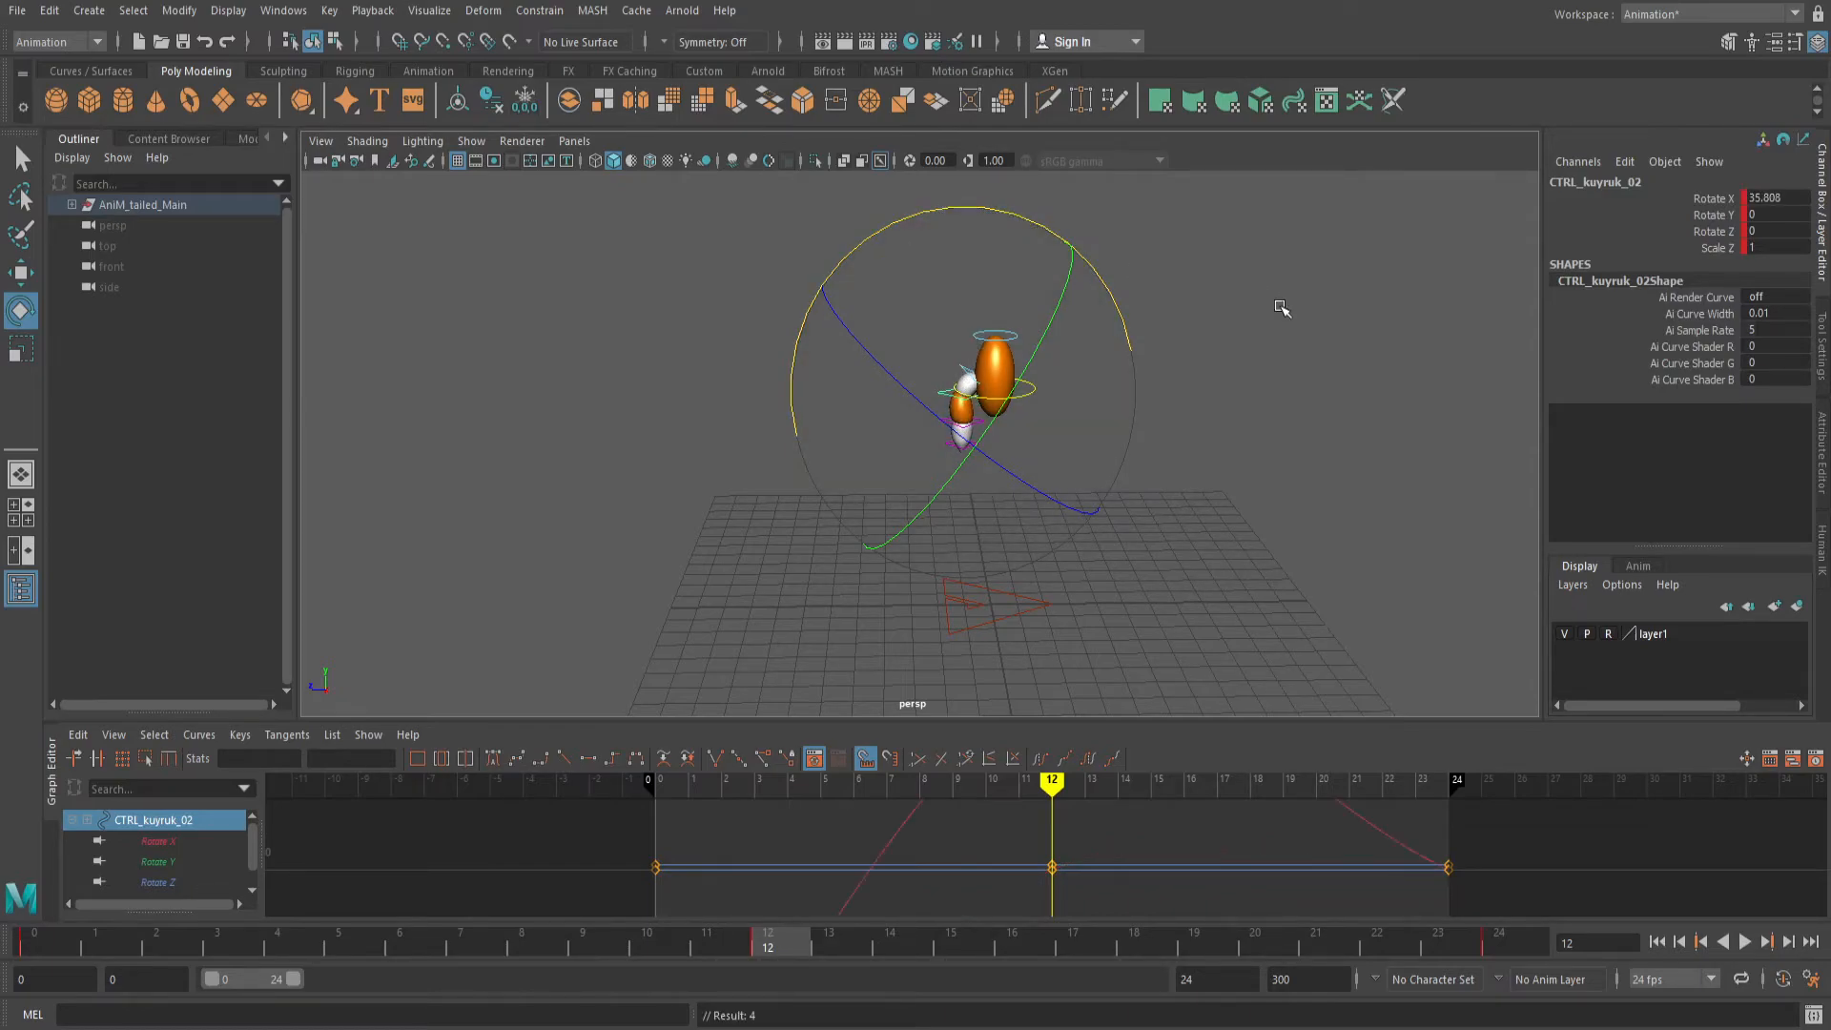
left_click(1277, 312)
left_click(969, 426)
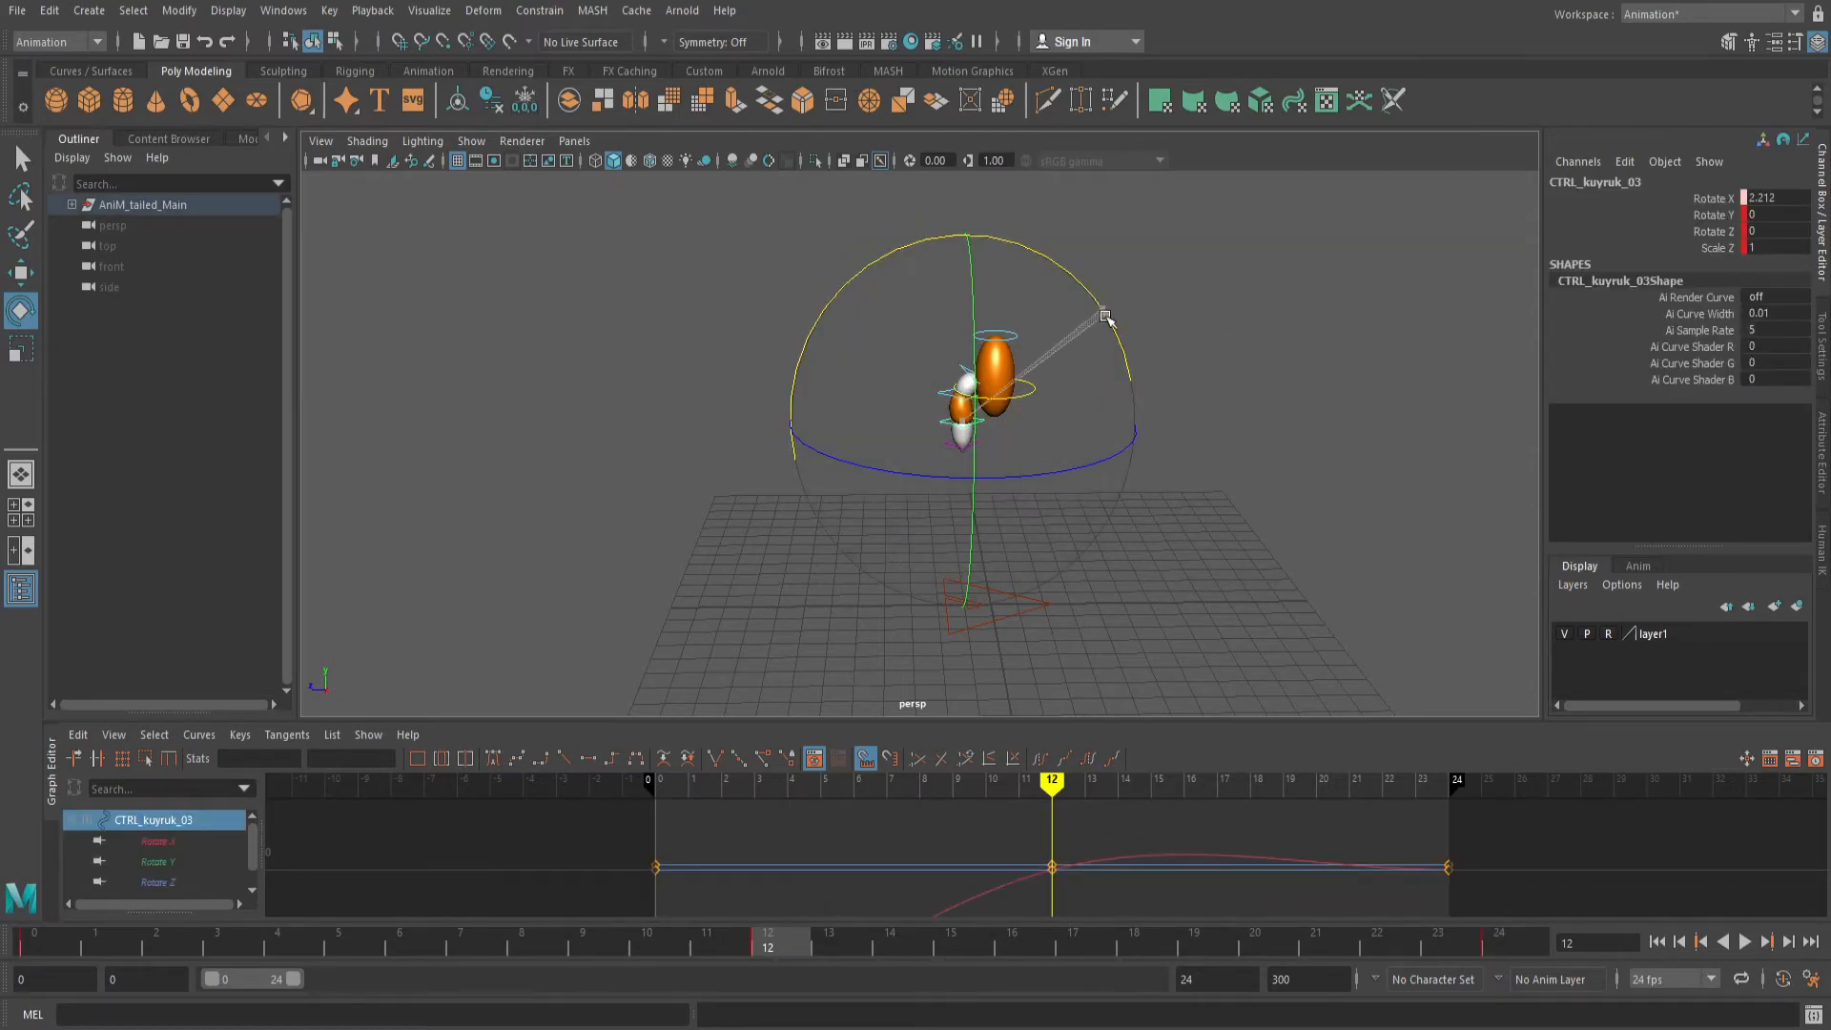
left_click_drag(1081, 312, 1087, 317)
left_click(1225, 327)
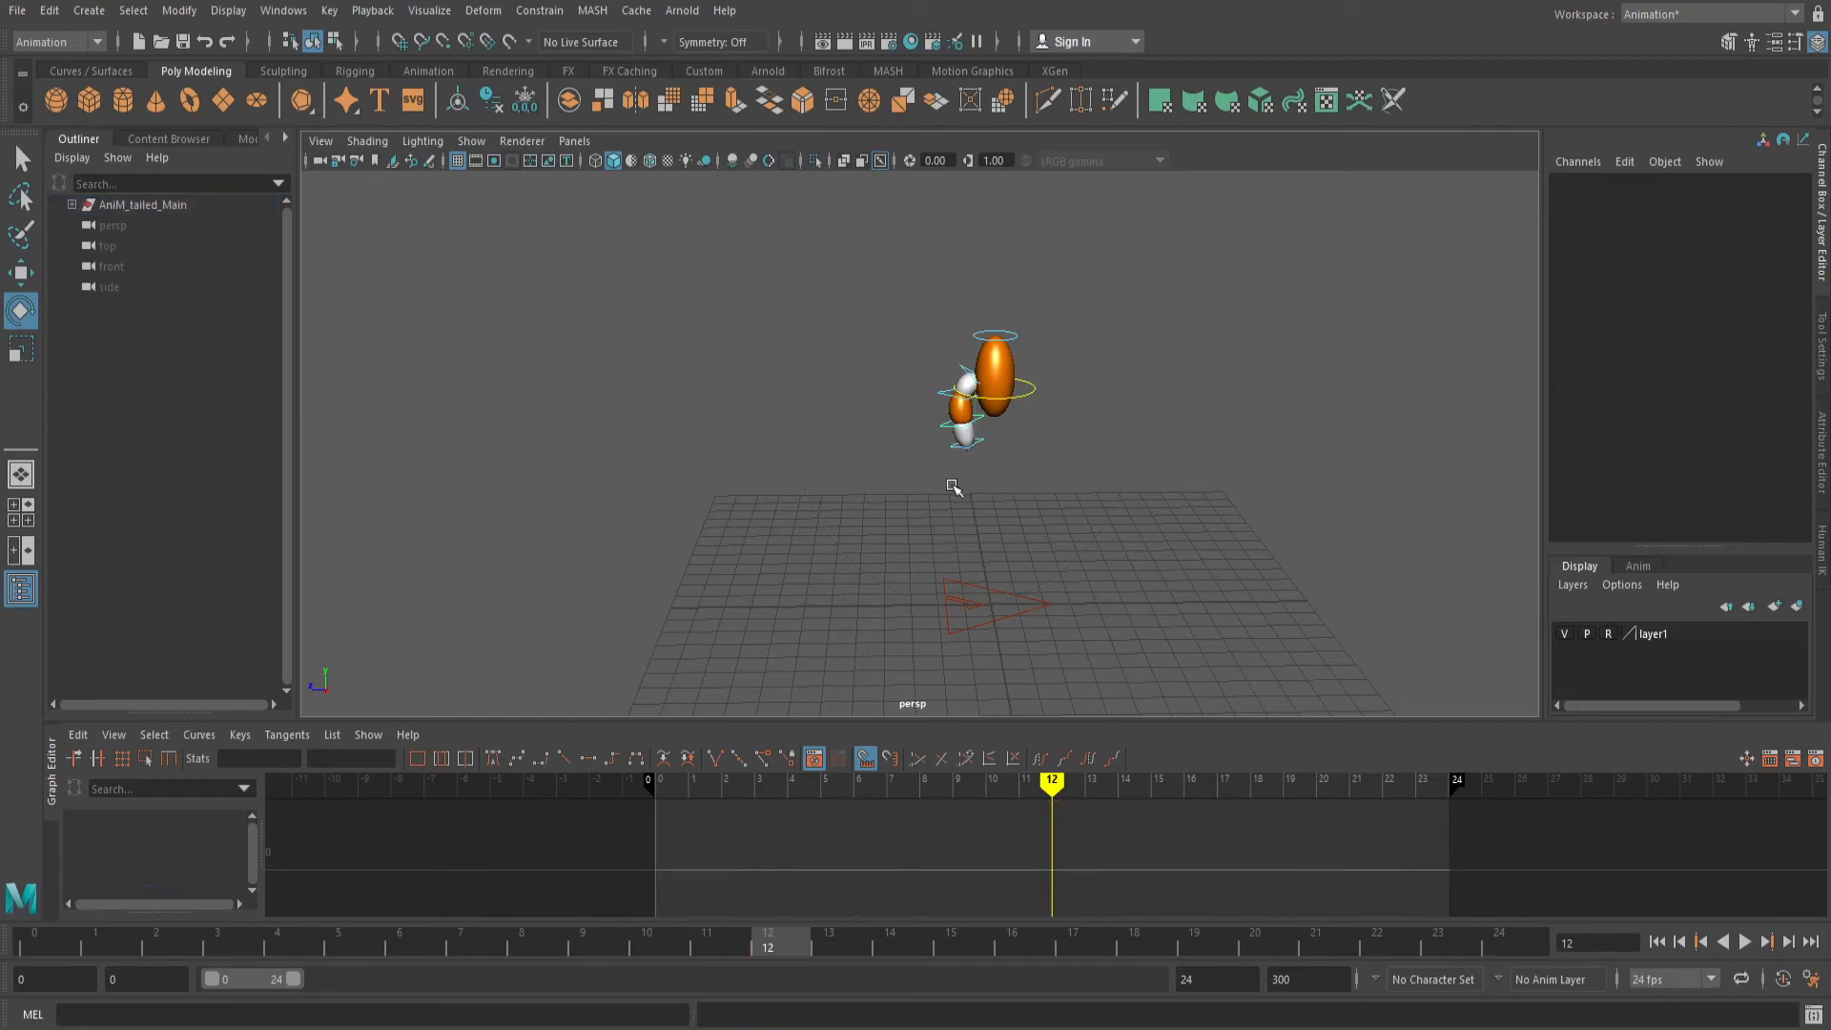
left_click(1013, 434)
left_click(1237, 341)
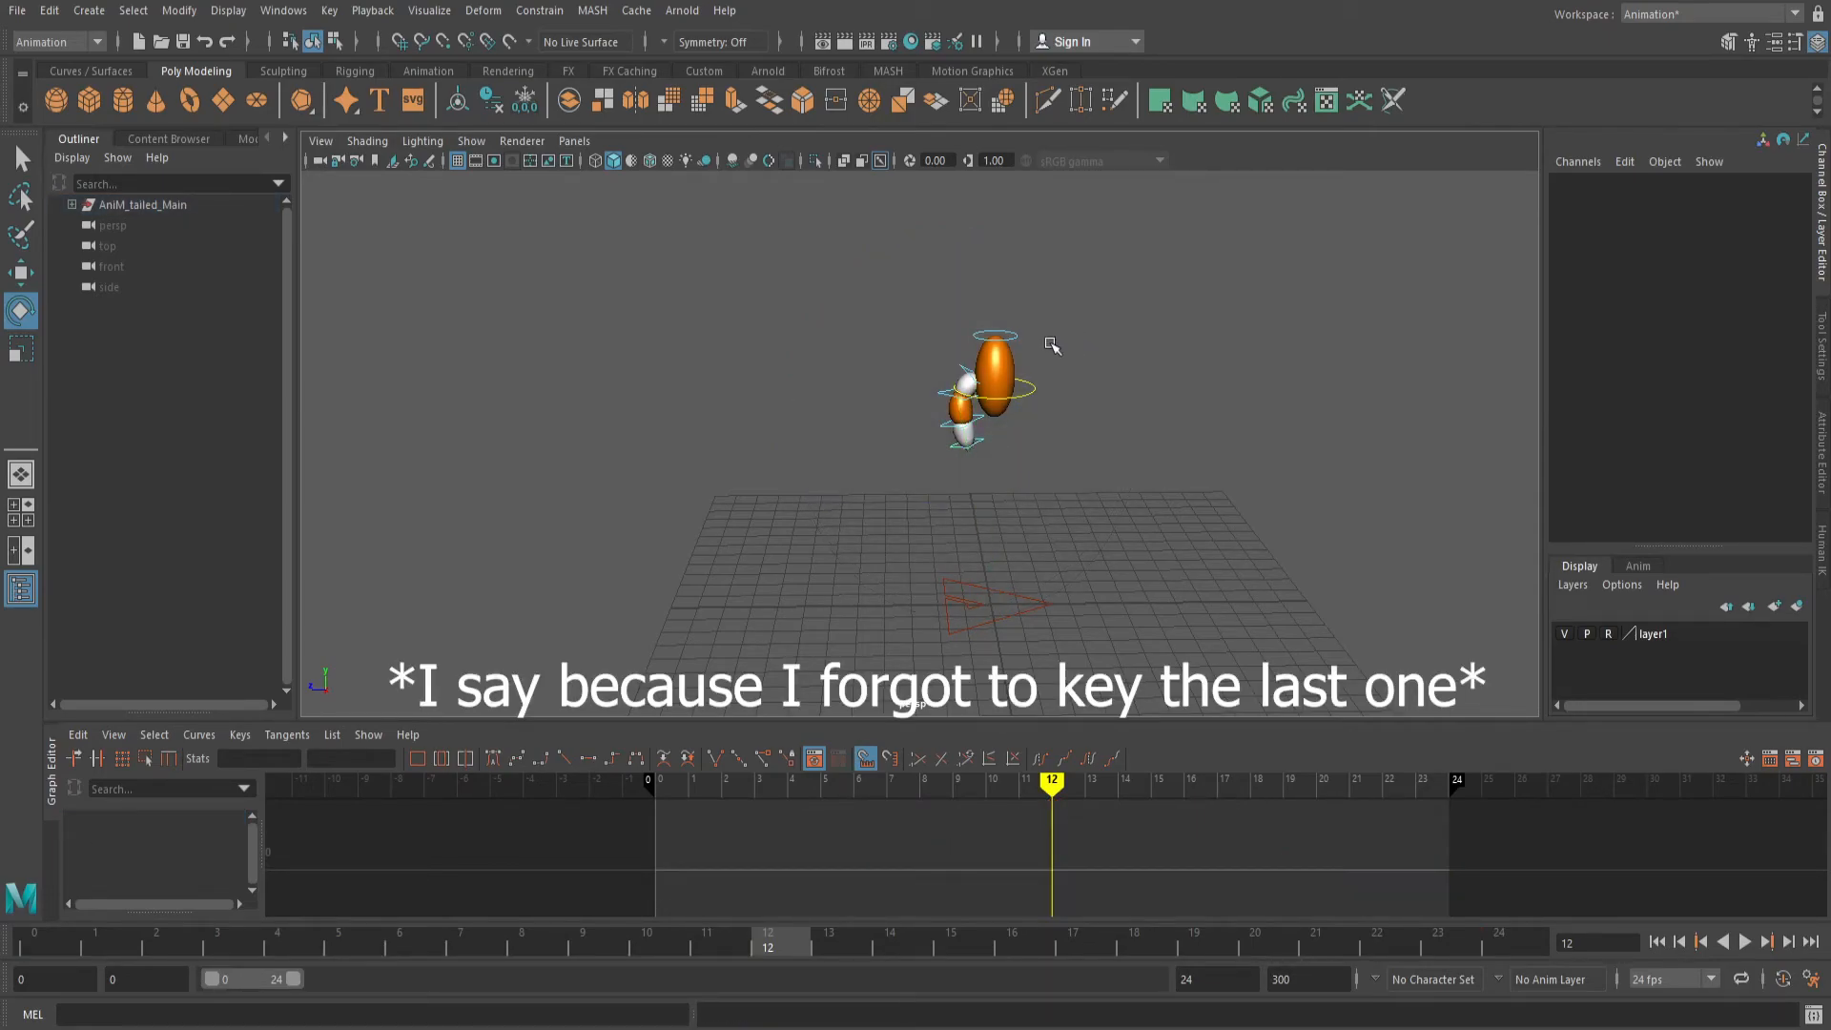
Return to frame 6 and rotate CTRL_kuyruk_01 to a Rotate X of about 90 so the tail hangs down beside the ball.
left_click(969, 373)
left_click_drag(1052, 783, 853, 783)
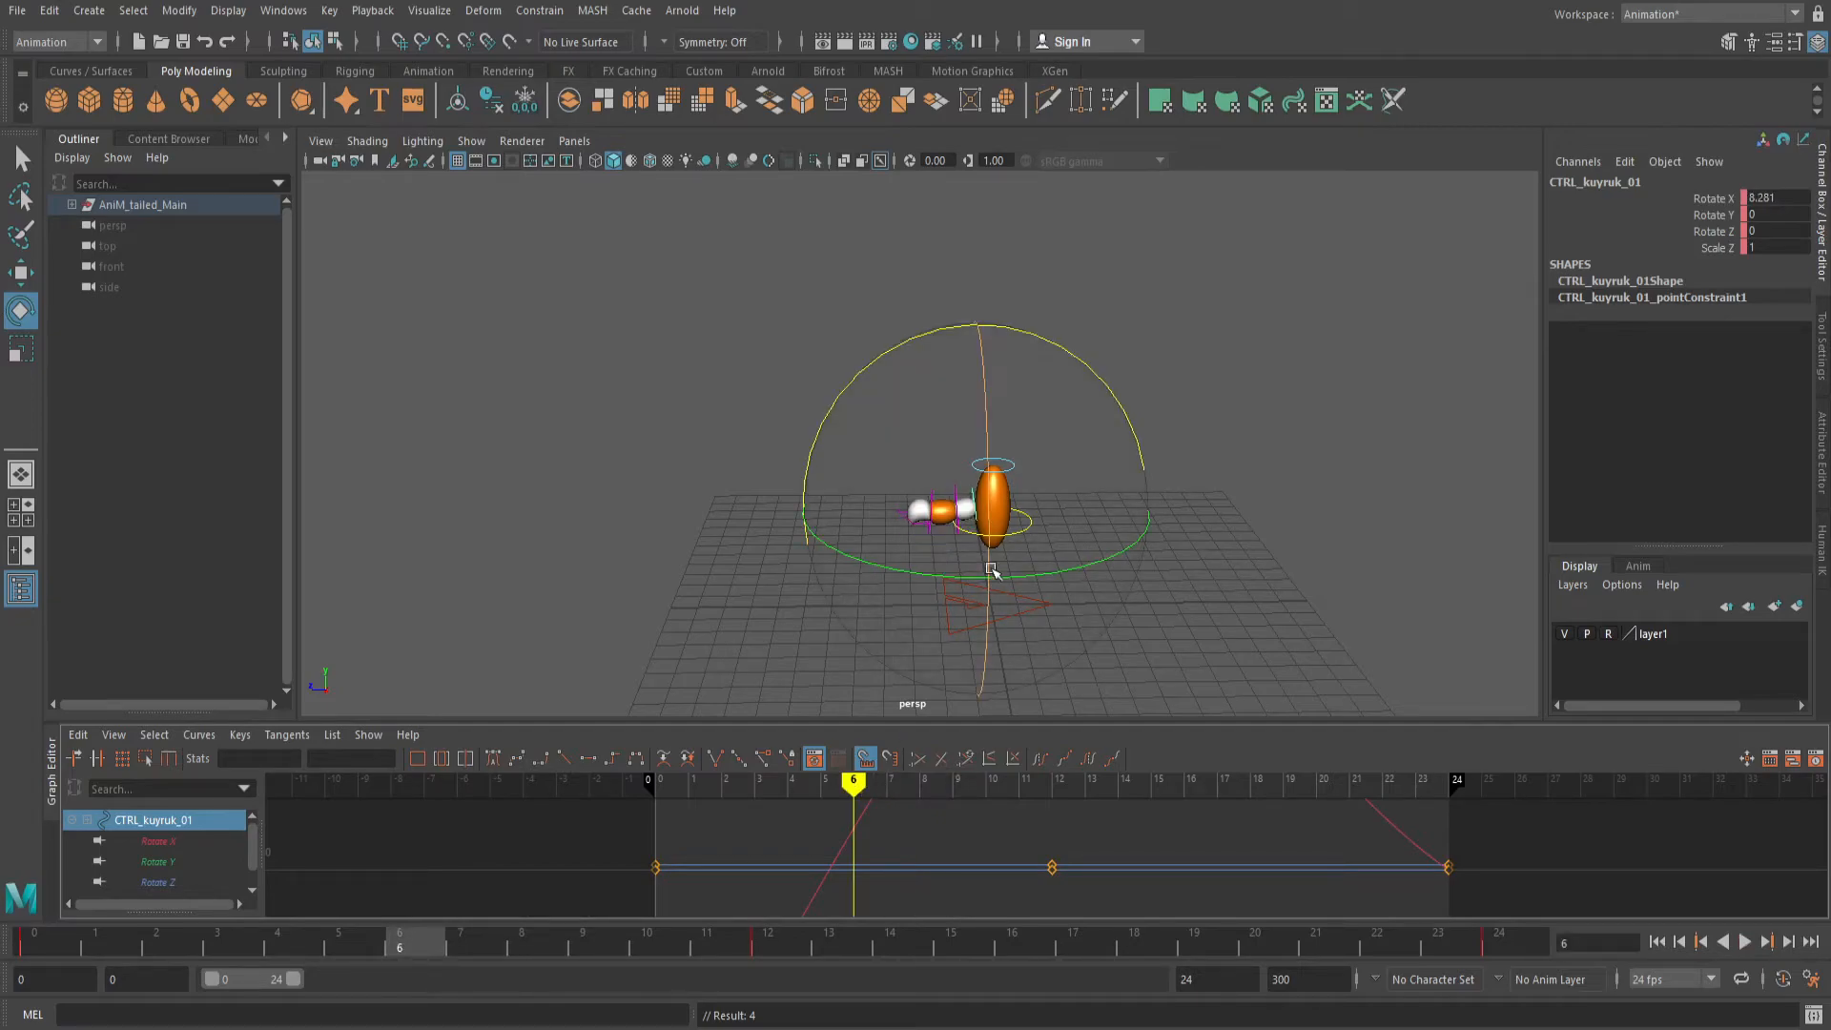
left_click_drag(1077, 359, 899, 429)
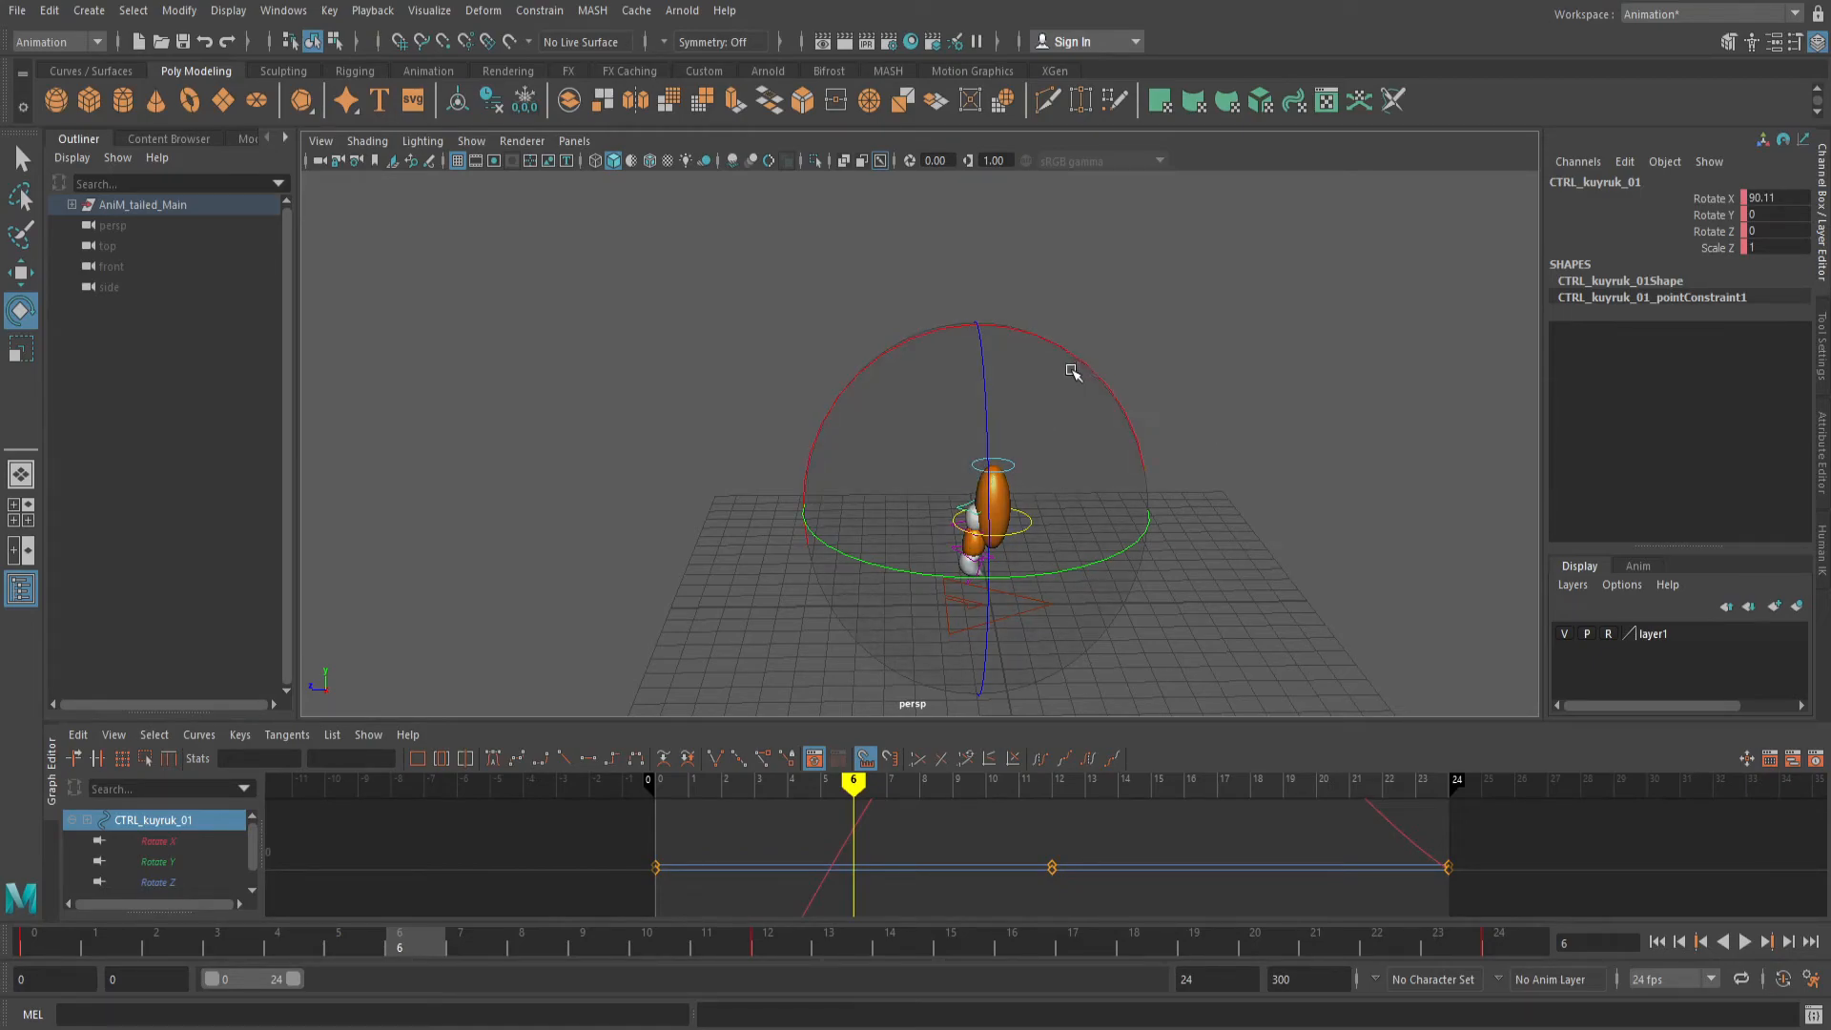
left_click_drag(1086, 358, 1078, 361)
left_click(1199, 353)
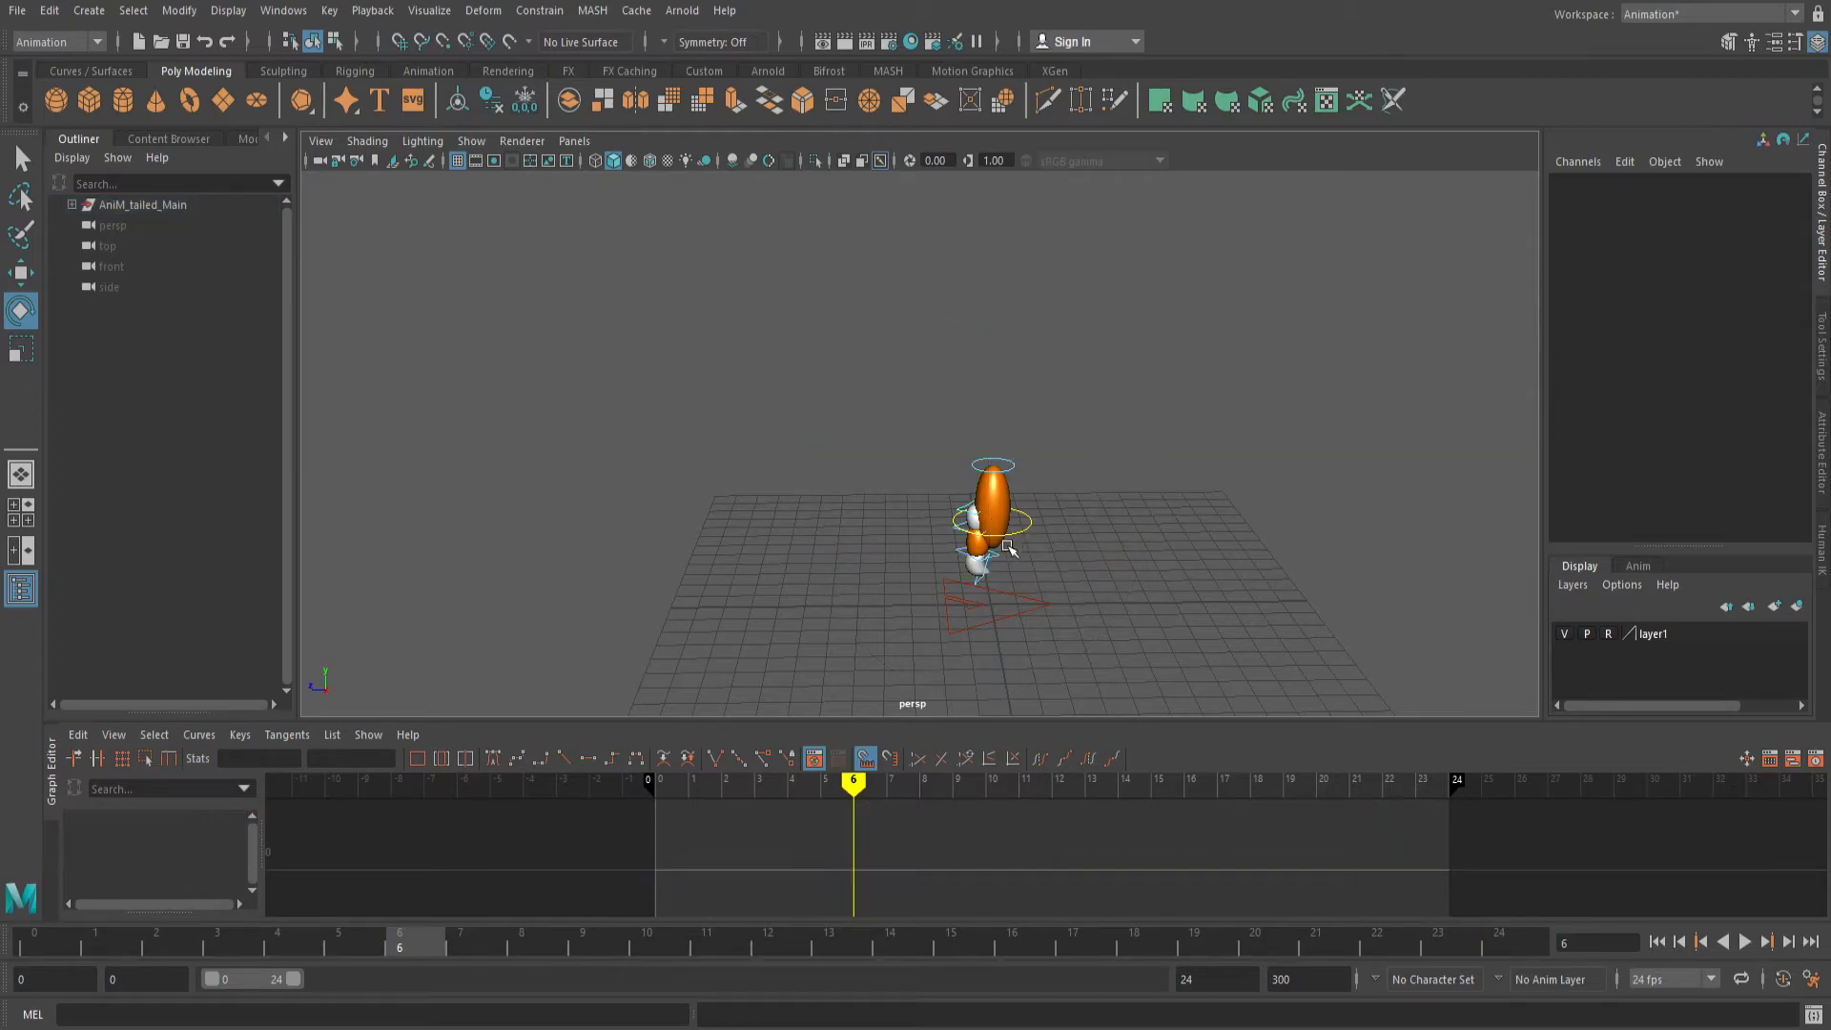
Curl the lower tail under the ball with CTRL_kuyruk_03 at a Rotate X of 53.063 and key it at frame 6.
left_click(989, 553)
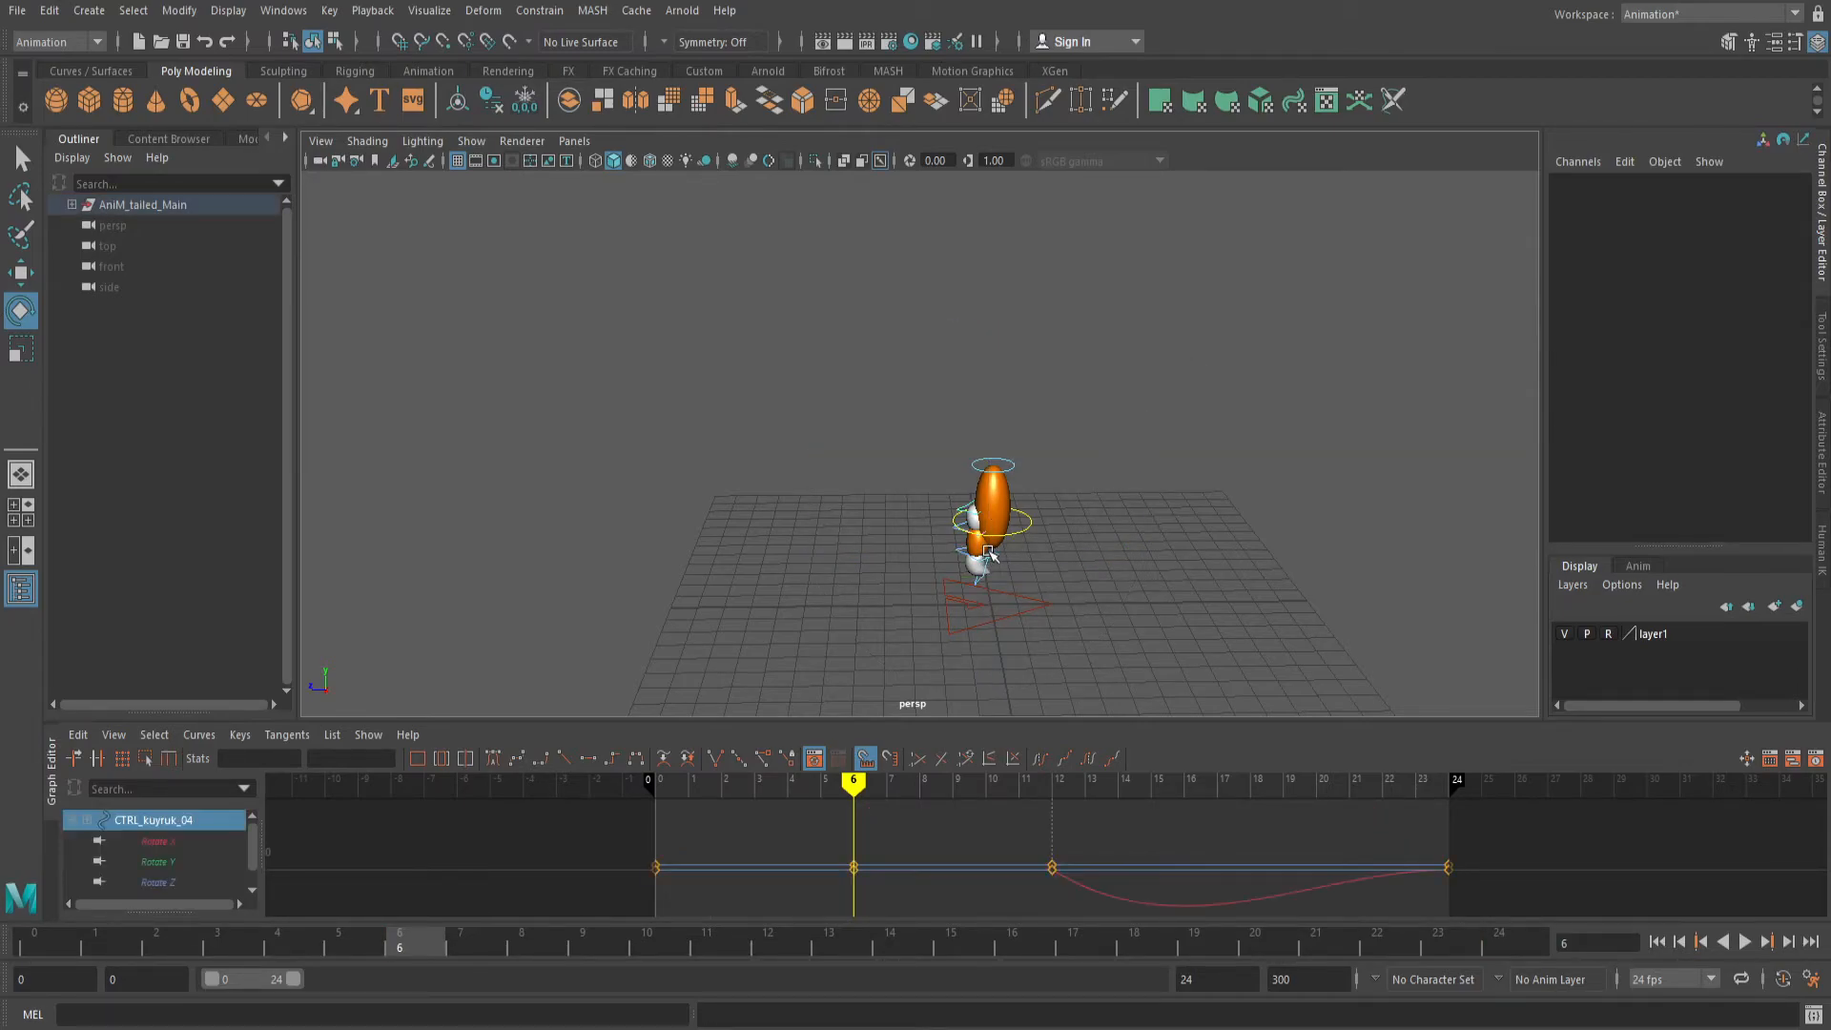
left_click_drag(1106, 444, 974, 456)
left_click(1033, 518)
left_click(1003, 556)
key("s")
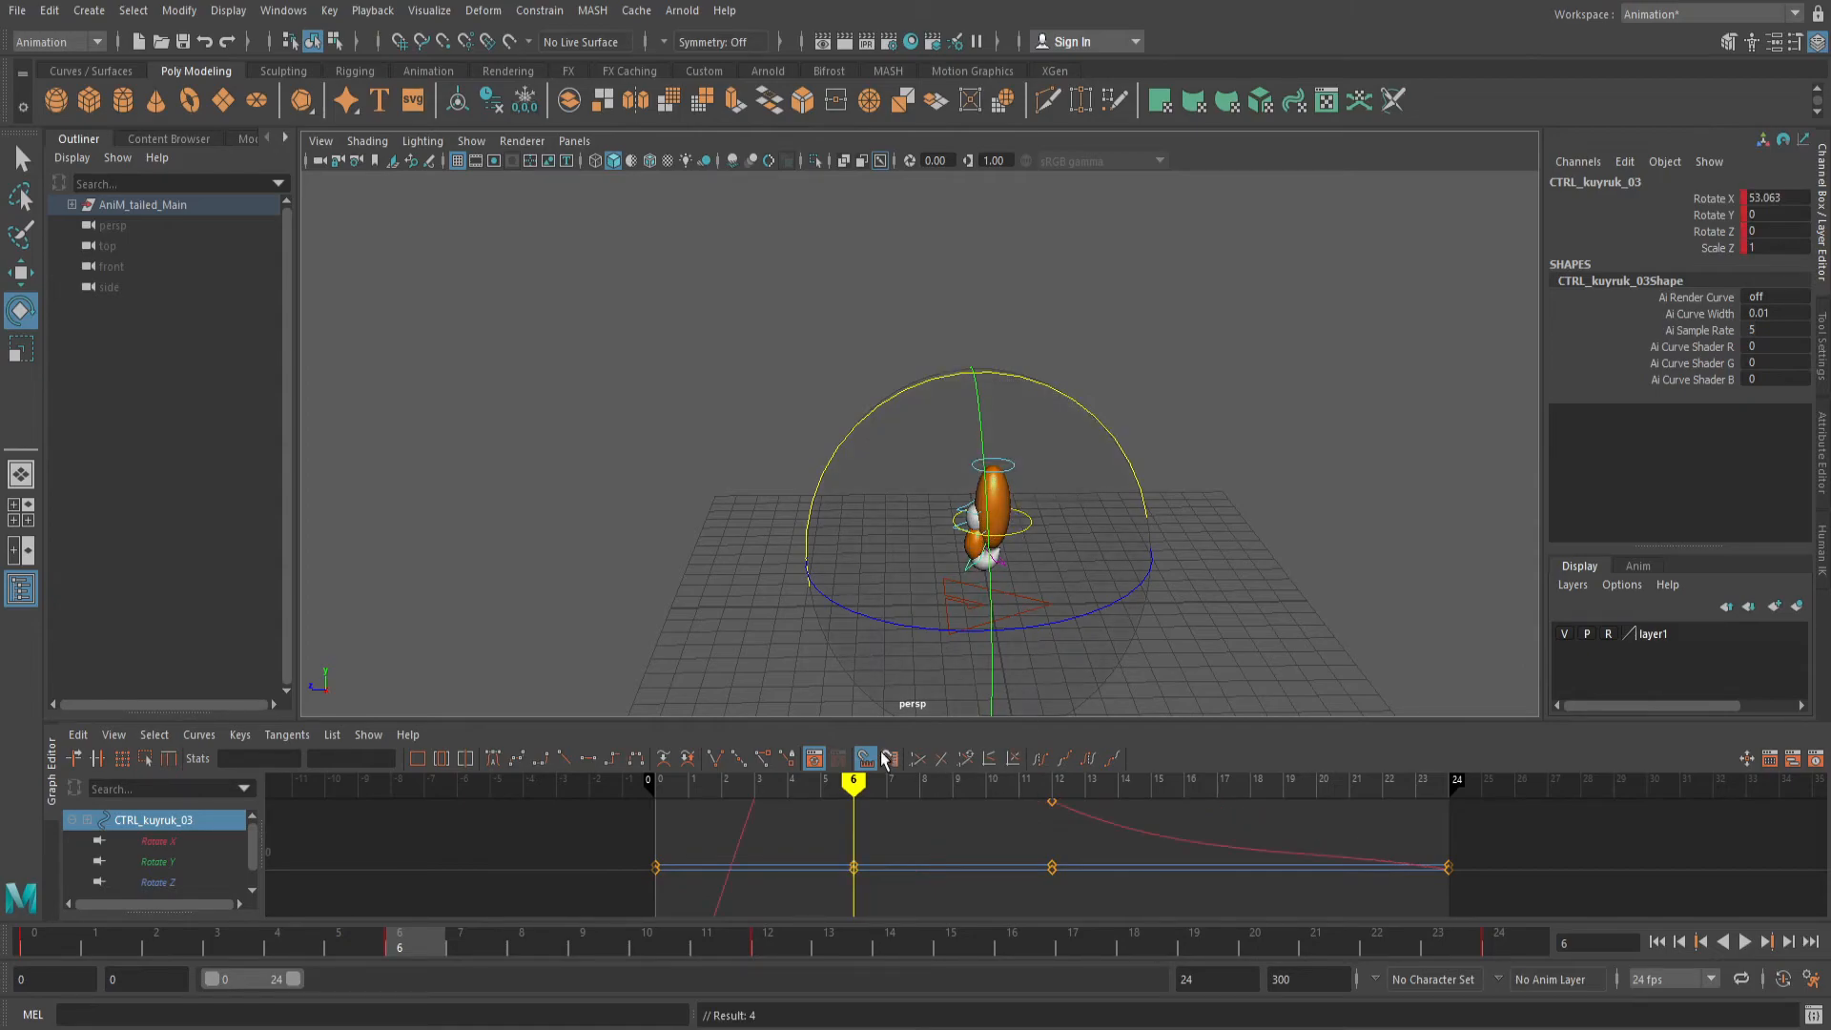
At frame 18, swing the tail upward by rotating CTRL_kuyruk_03 and CTRL_kuyruk_01, and key all the rig controls.
left_click_drag(856, 782, 1240, 809)
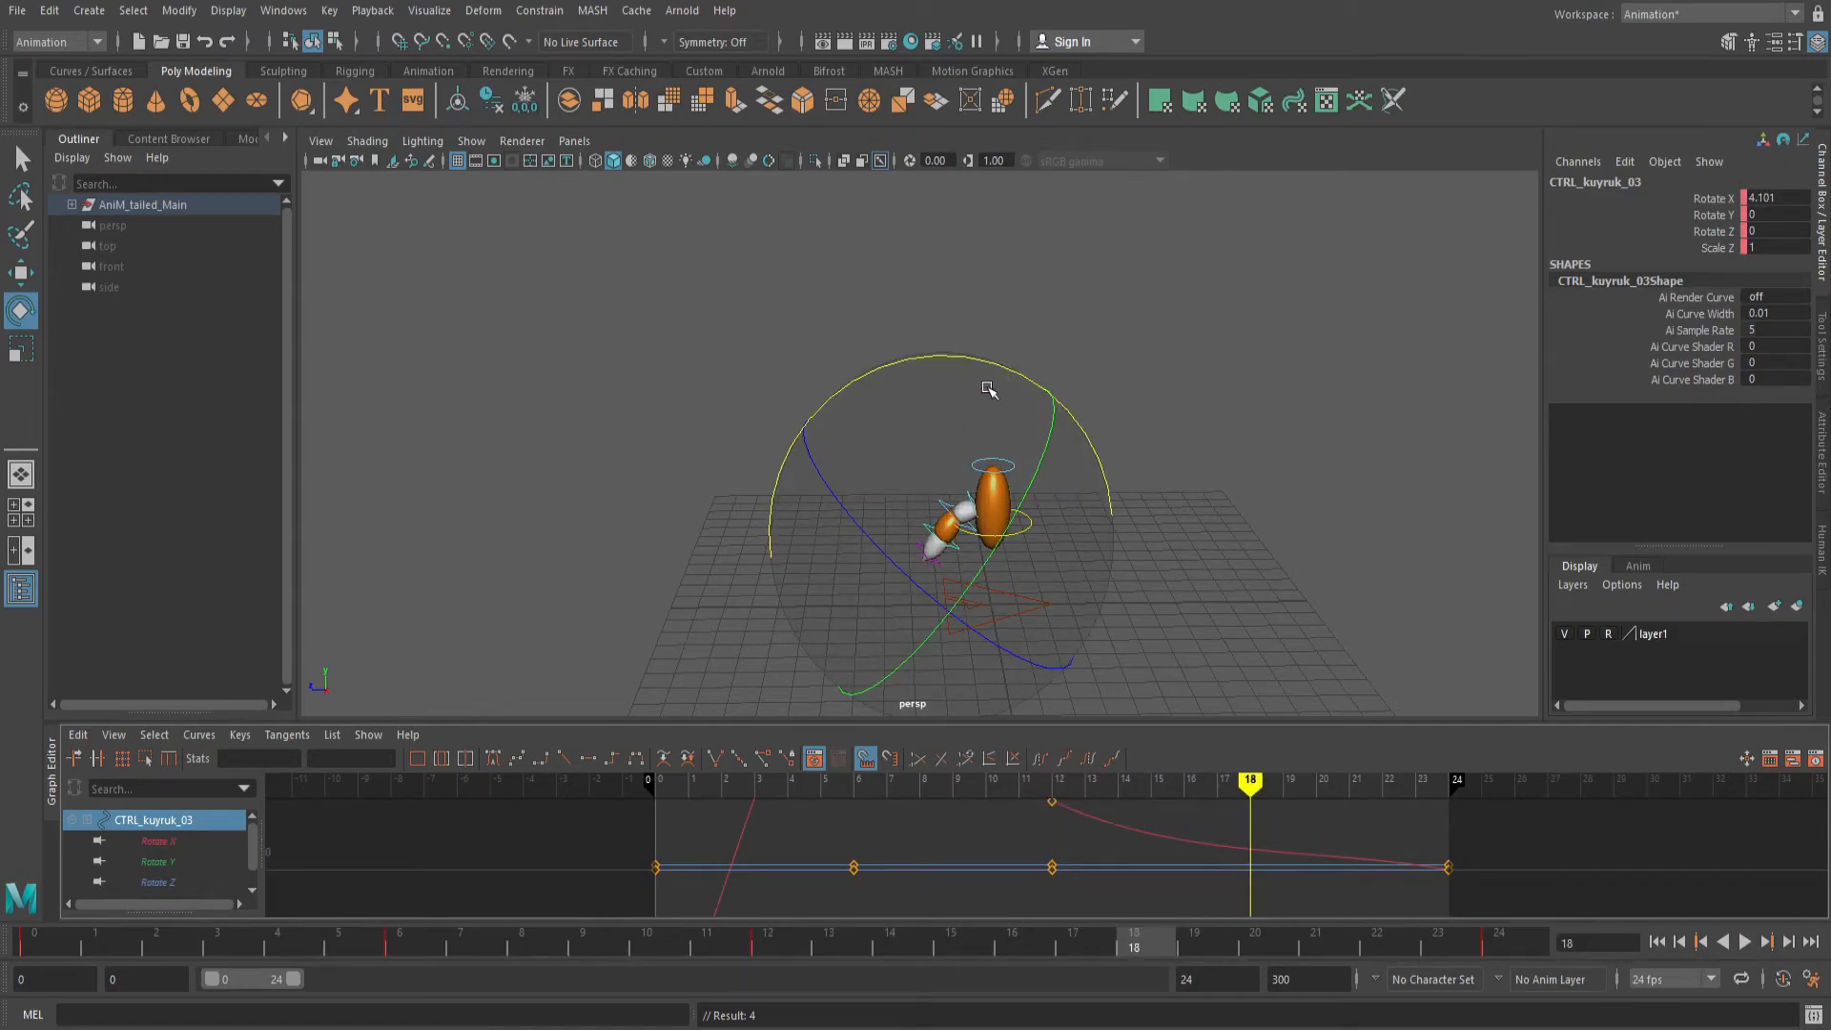
left_click_drag(993, 363, 1170, 435)
left_click(1160, 397)
left_click(975, 475)
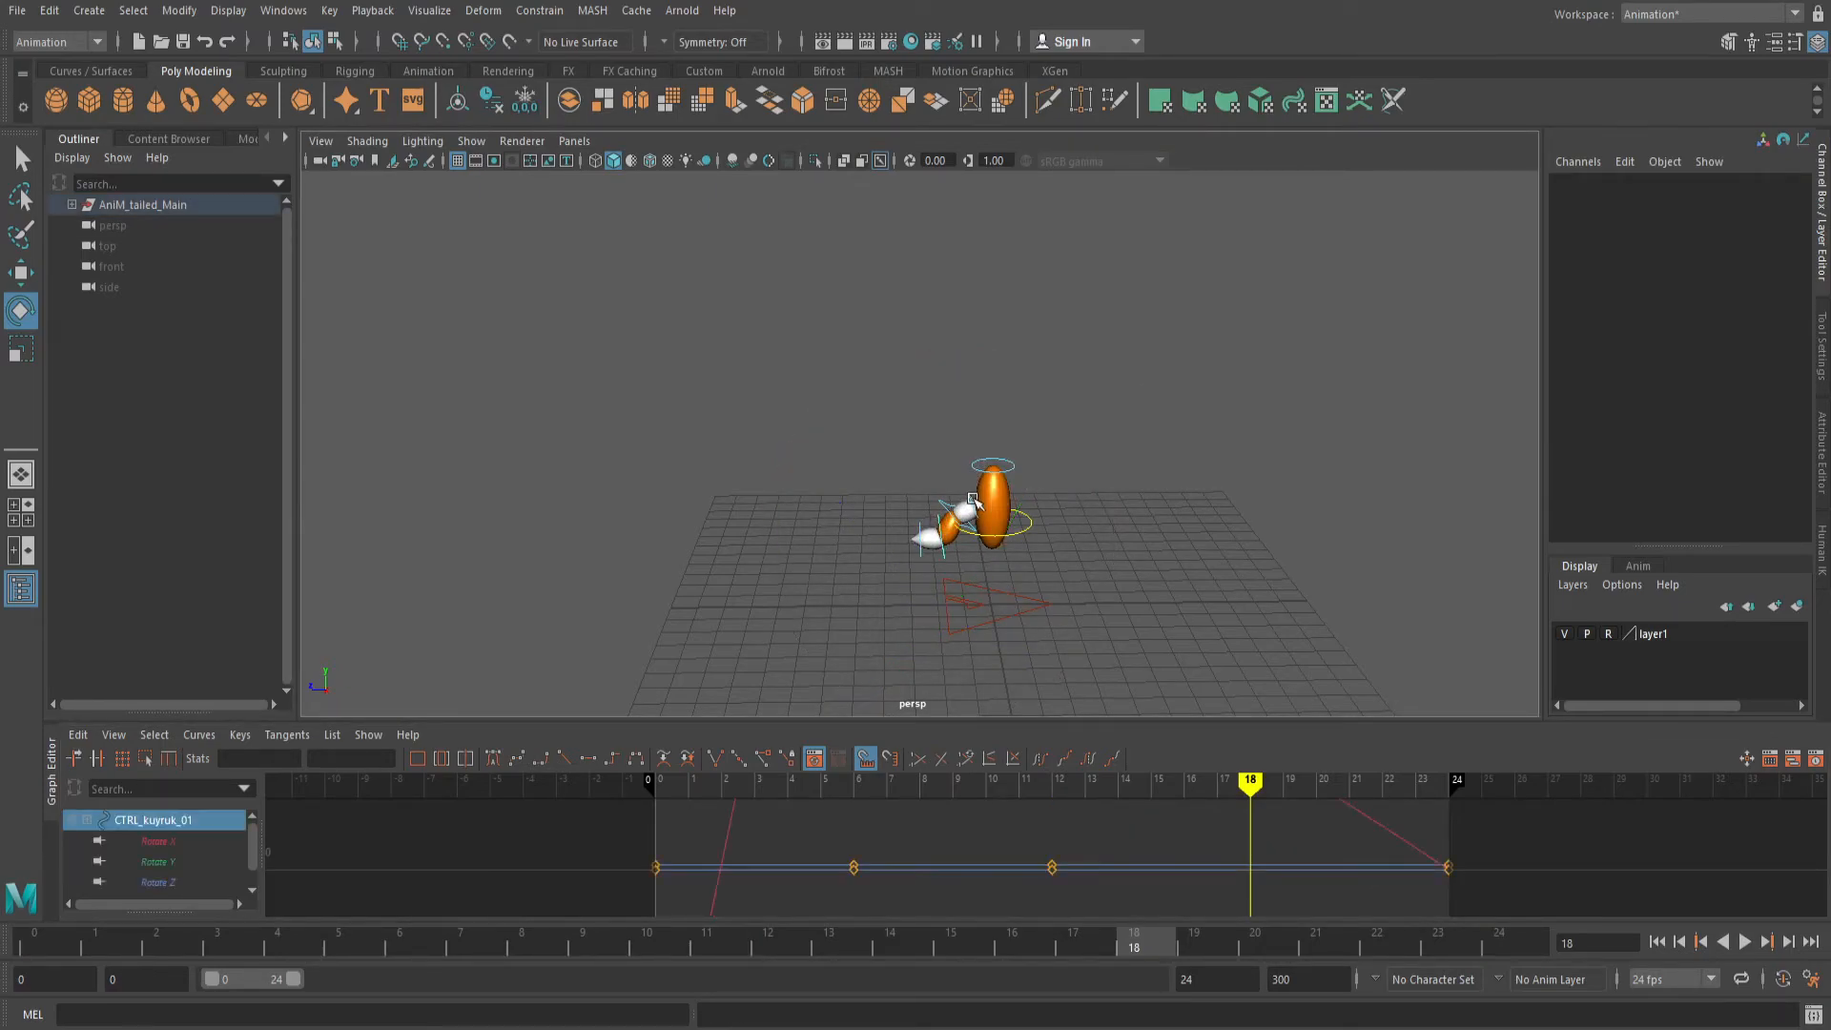
left_click_drag(1059, 350, 1103, 842)
left_click_drag(1102, 641, 1046, 605, "shift")
key("s")
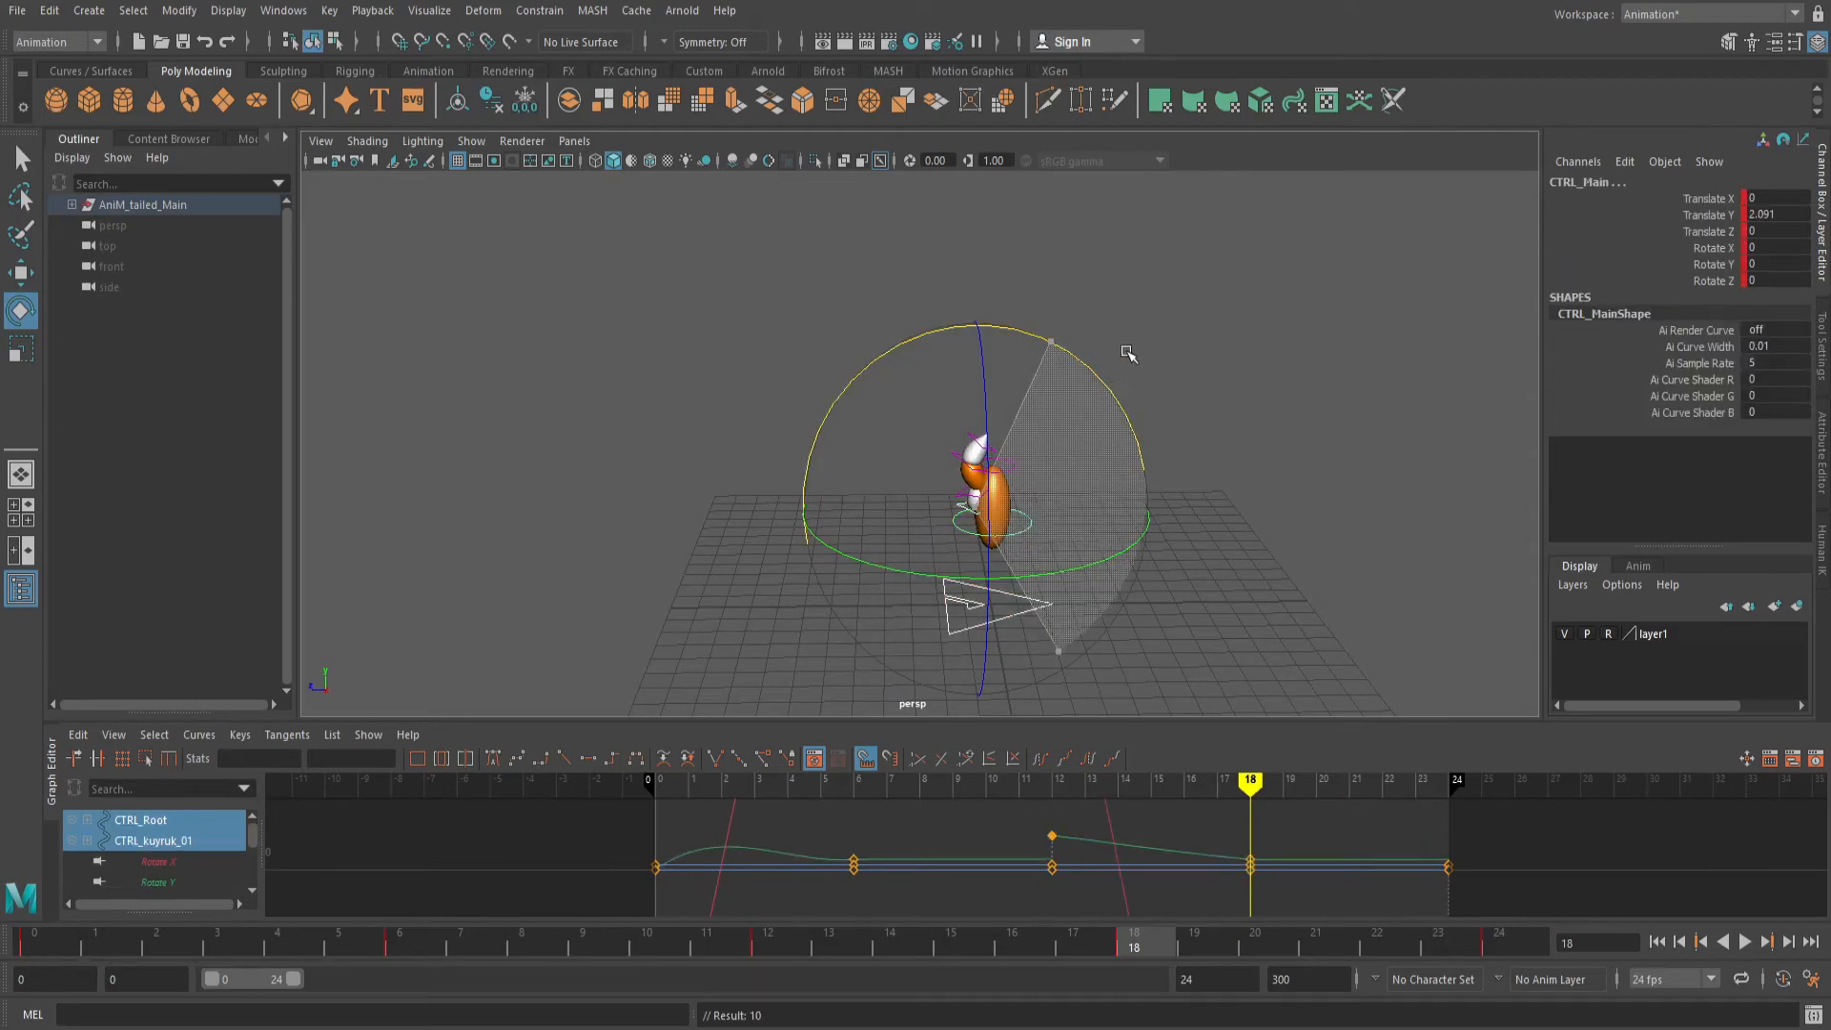
Refine the upper tail segments at frame 18 by rotating their controls backward, and key the change.
left_click(1175, 295)
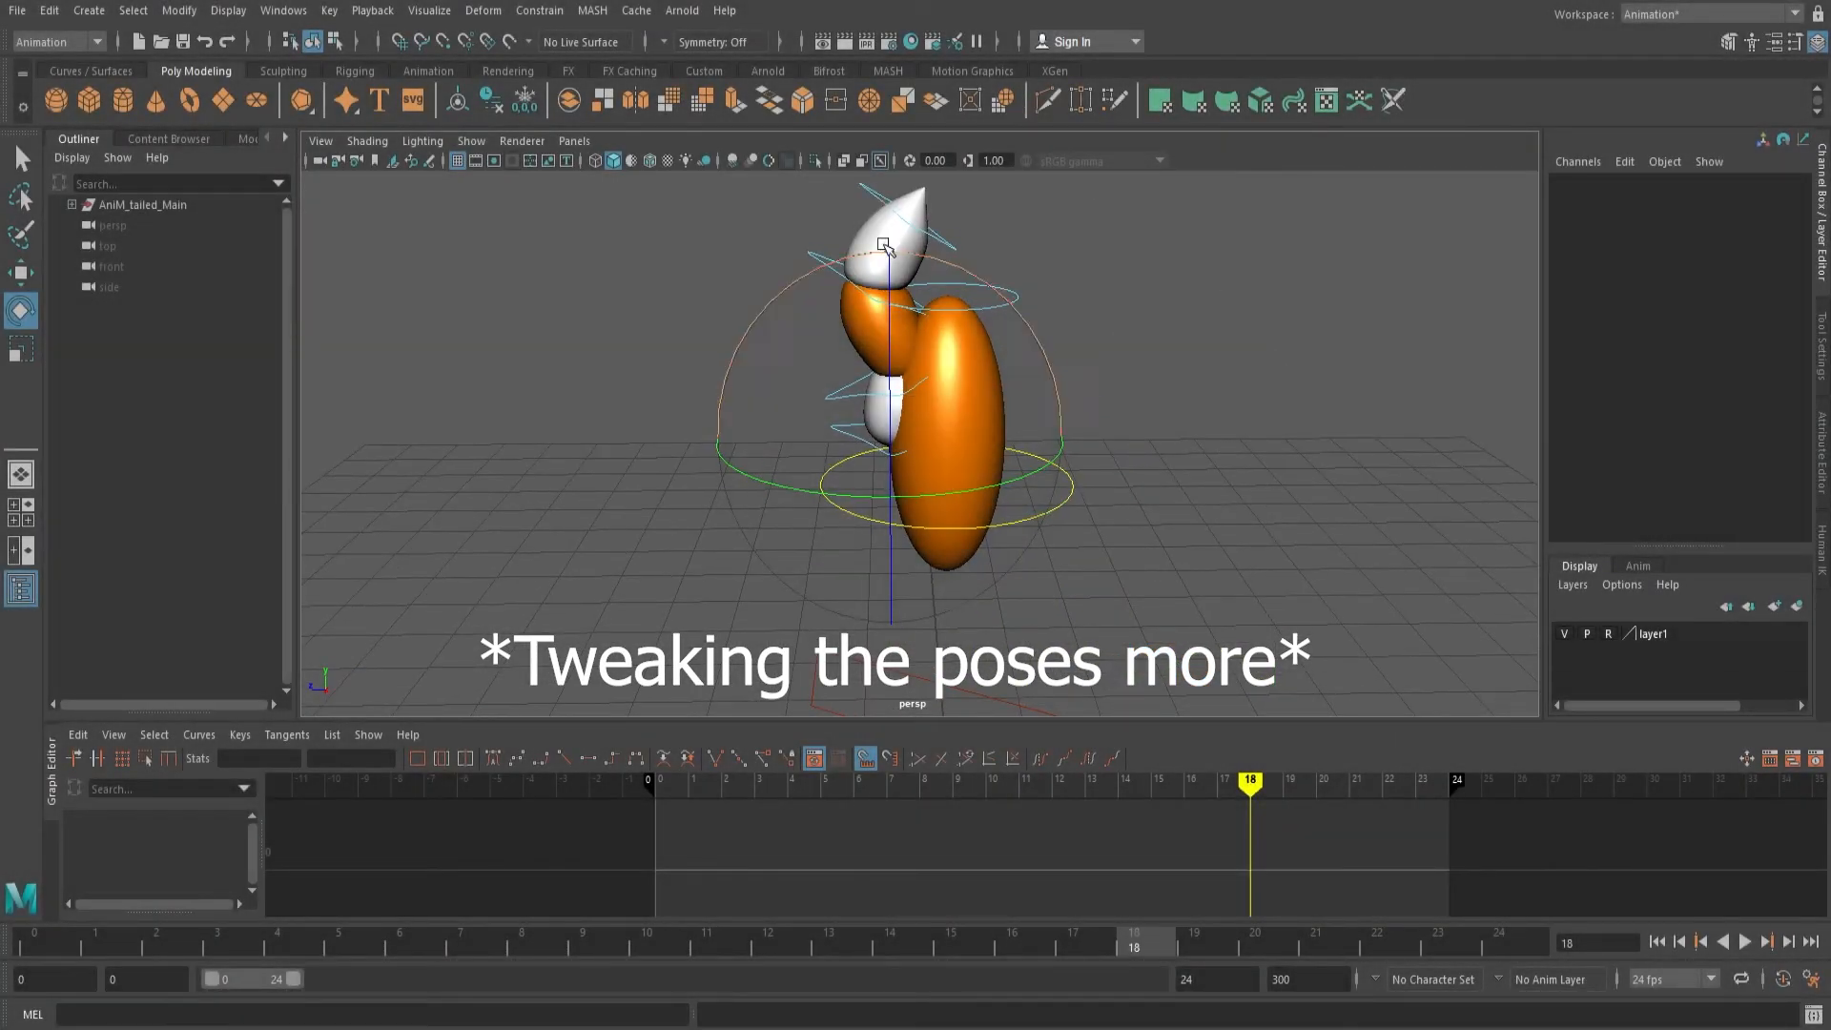
left_click(954, 364)
left_click_drag(1054, 234, 878, 208)
left_click(870, 343)
left_click_drag(1050, 270, 883, 229)
left_click(863, 333)
key("s")
Adjust the rotation of the lower tail segments beside the ball at frame 18 and key them.
left_click(920, 412)
mouse_move(1040, 287)
left_mouse_down()
mouse_move(1071, 605)
mouse_move(1085, 382)
mouse_move(973, 267)
mouse_move(1099, 384)
mouse_move(1130, 553)
left_mouse_up()
key("s")
left_click(879, 435)
left_click(1145, 257)
left_click(879, 412)
key("s")
Move to frame 24, swing the tail upward from its base above the squashed ball, and set a key.
scroll(1128, 828, "down", 5)
left_click_drag(1126, 825, 1203, 822)
left_click(868, 555)
left_click_drag(925, 410, 986, 701)
left_click(915, 317)
scroll(930, 481, "up", 5)
key("s")
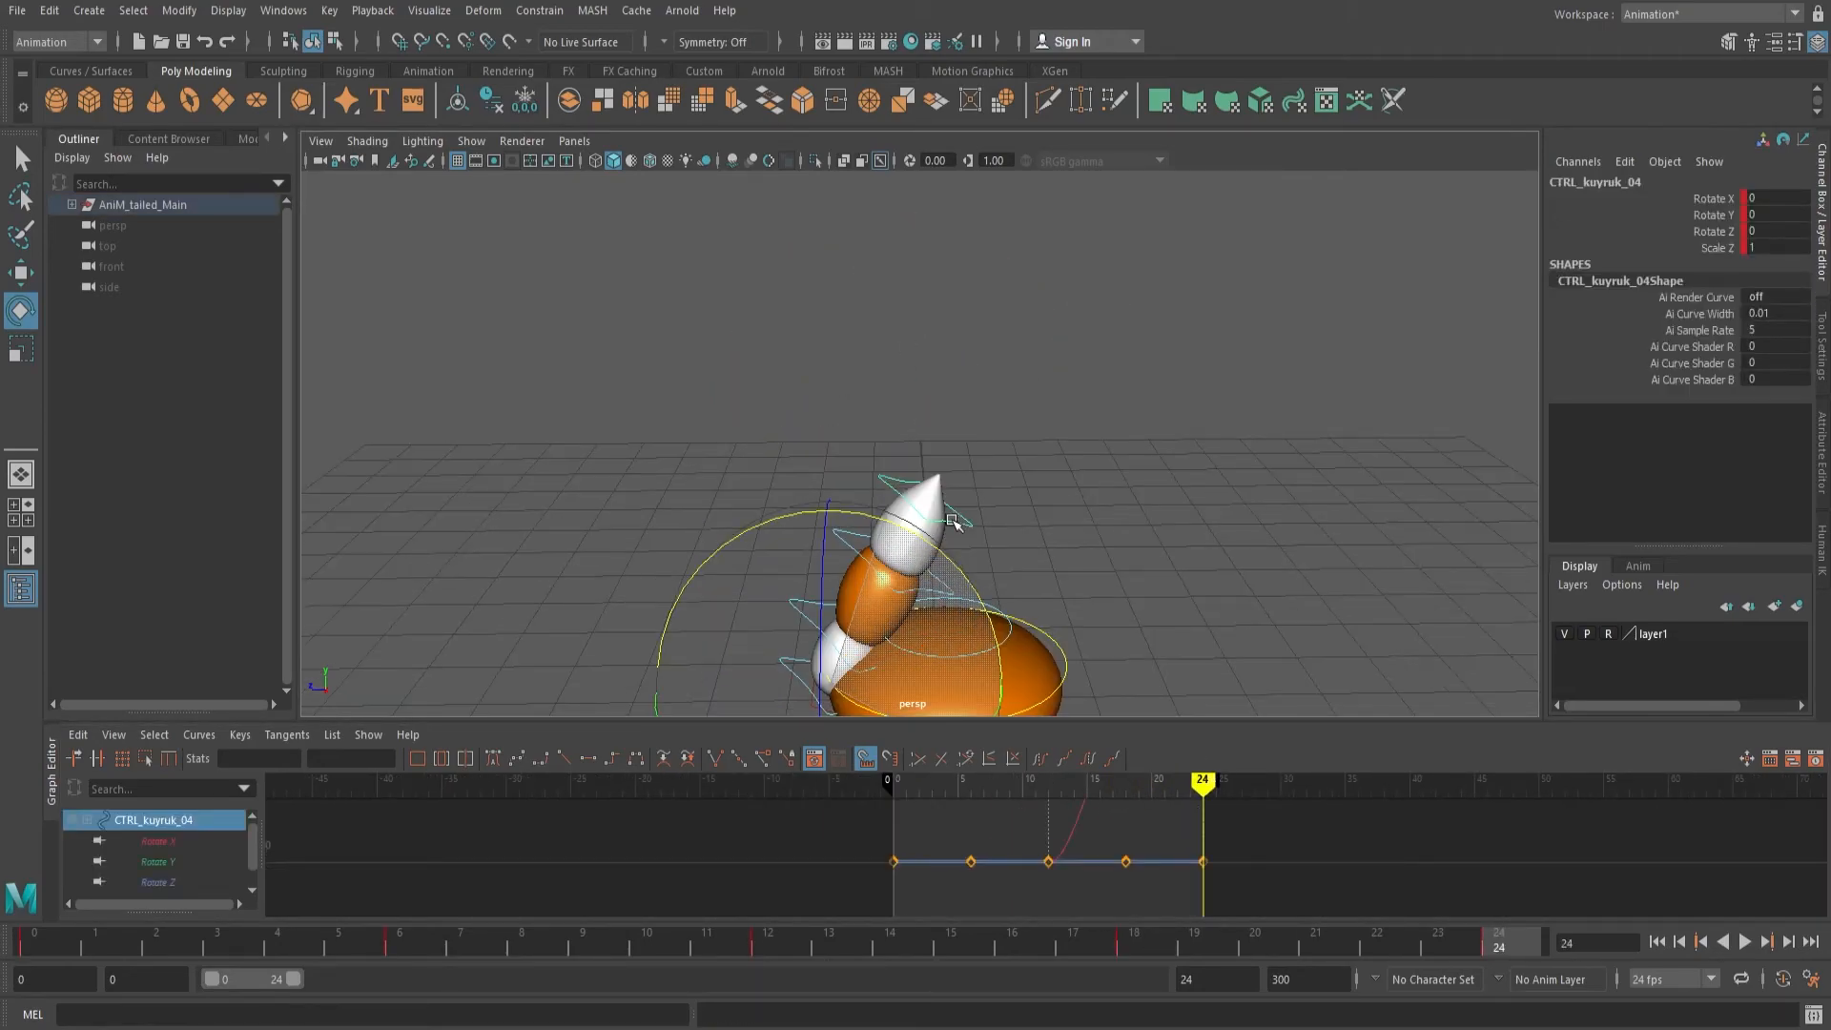
Bend the lower and middle tail segments over toward the top of the squashed ball at frame 24.
left_click_drag(946, 555, 865, 541)
scroll(1009, 521, "up", 4)
middle_click_drag(1009, 521, 1054, 286, "alt")
left_click(830, 339)
left_click_drag(957, 195, 1096, 278)
left_click(908, 484)
left_click_drag(968, 364, 1046, 491)
Rotate CTRL_kuyruk_04 to a Rotate X of 56.778 at frame 24 and play back the animation.
left_click(1087, 374)
left_click_drag(1177, 304, 997, 250)
scroll(1229, 548, "down", 7)
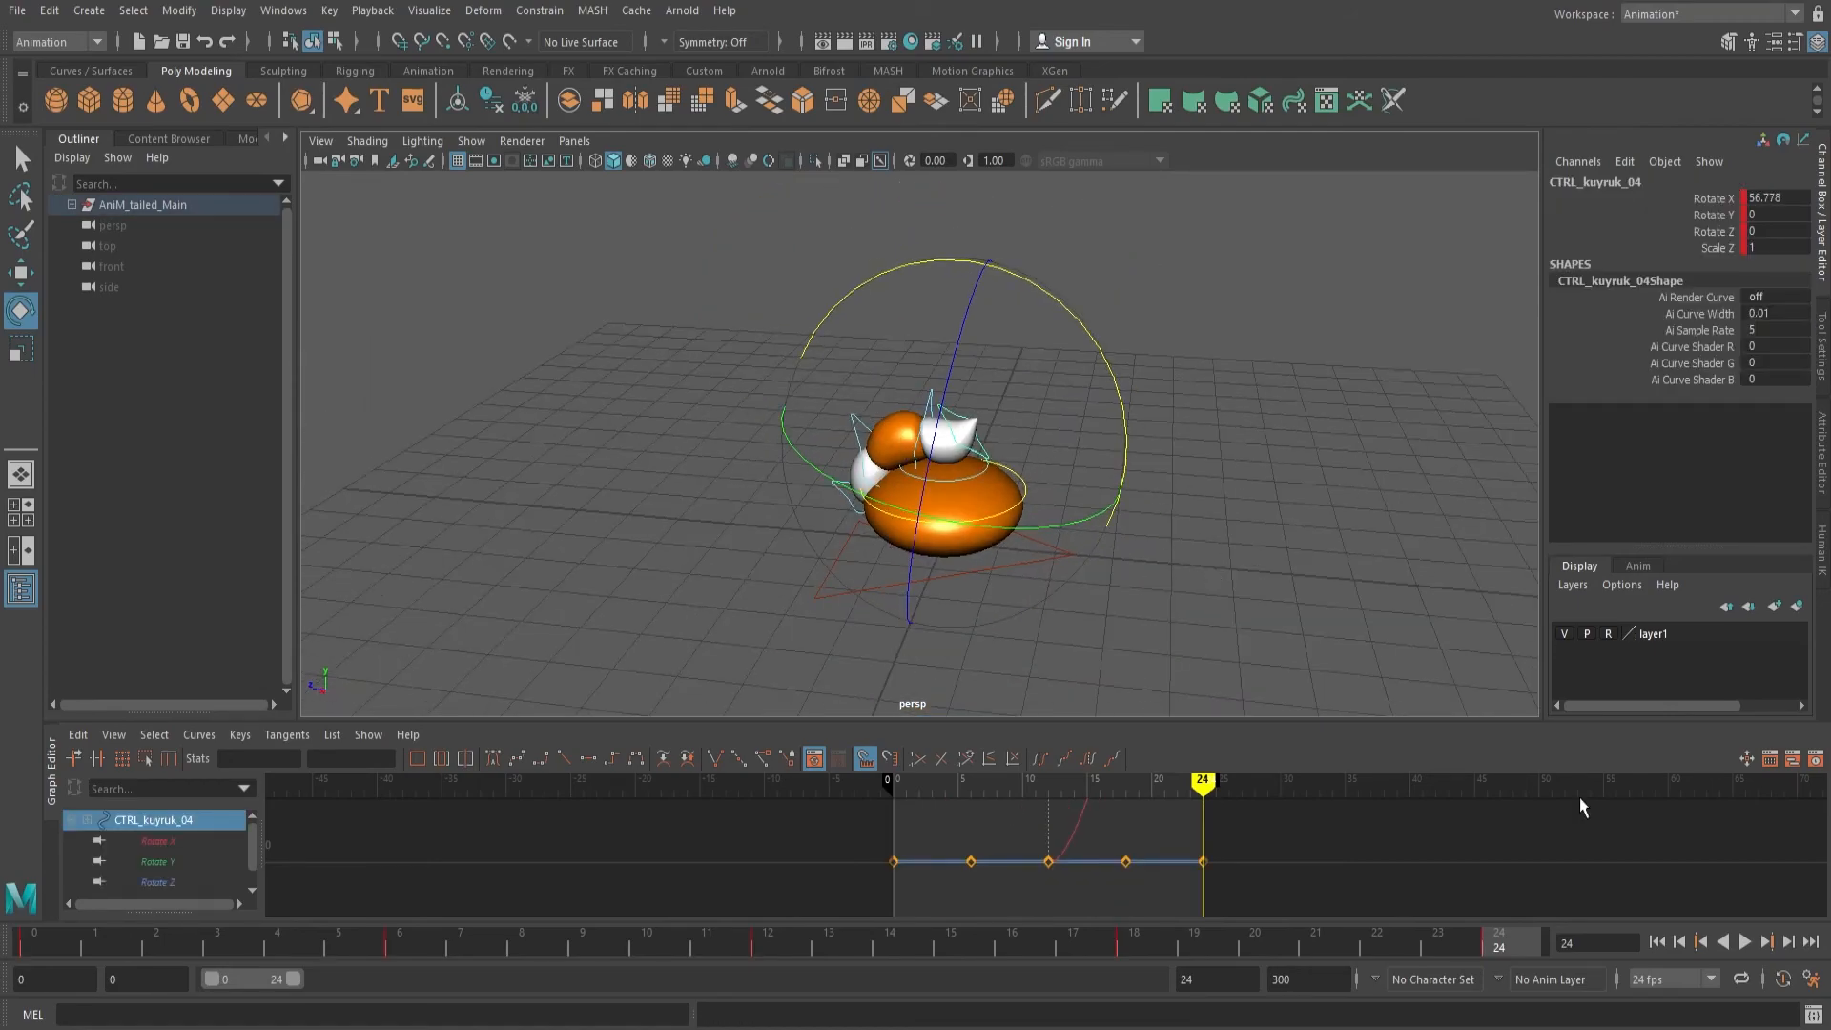
scroll(1488, 830, "down", 3)
left_click(1747, 943)
key("Escape")
Delete the CTRL_Main keys at frame 6, and undo the deletion of its other selected keys.
left_click(980, 406)
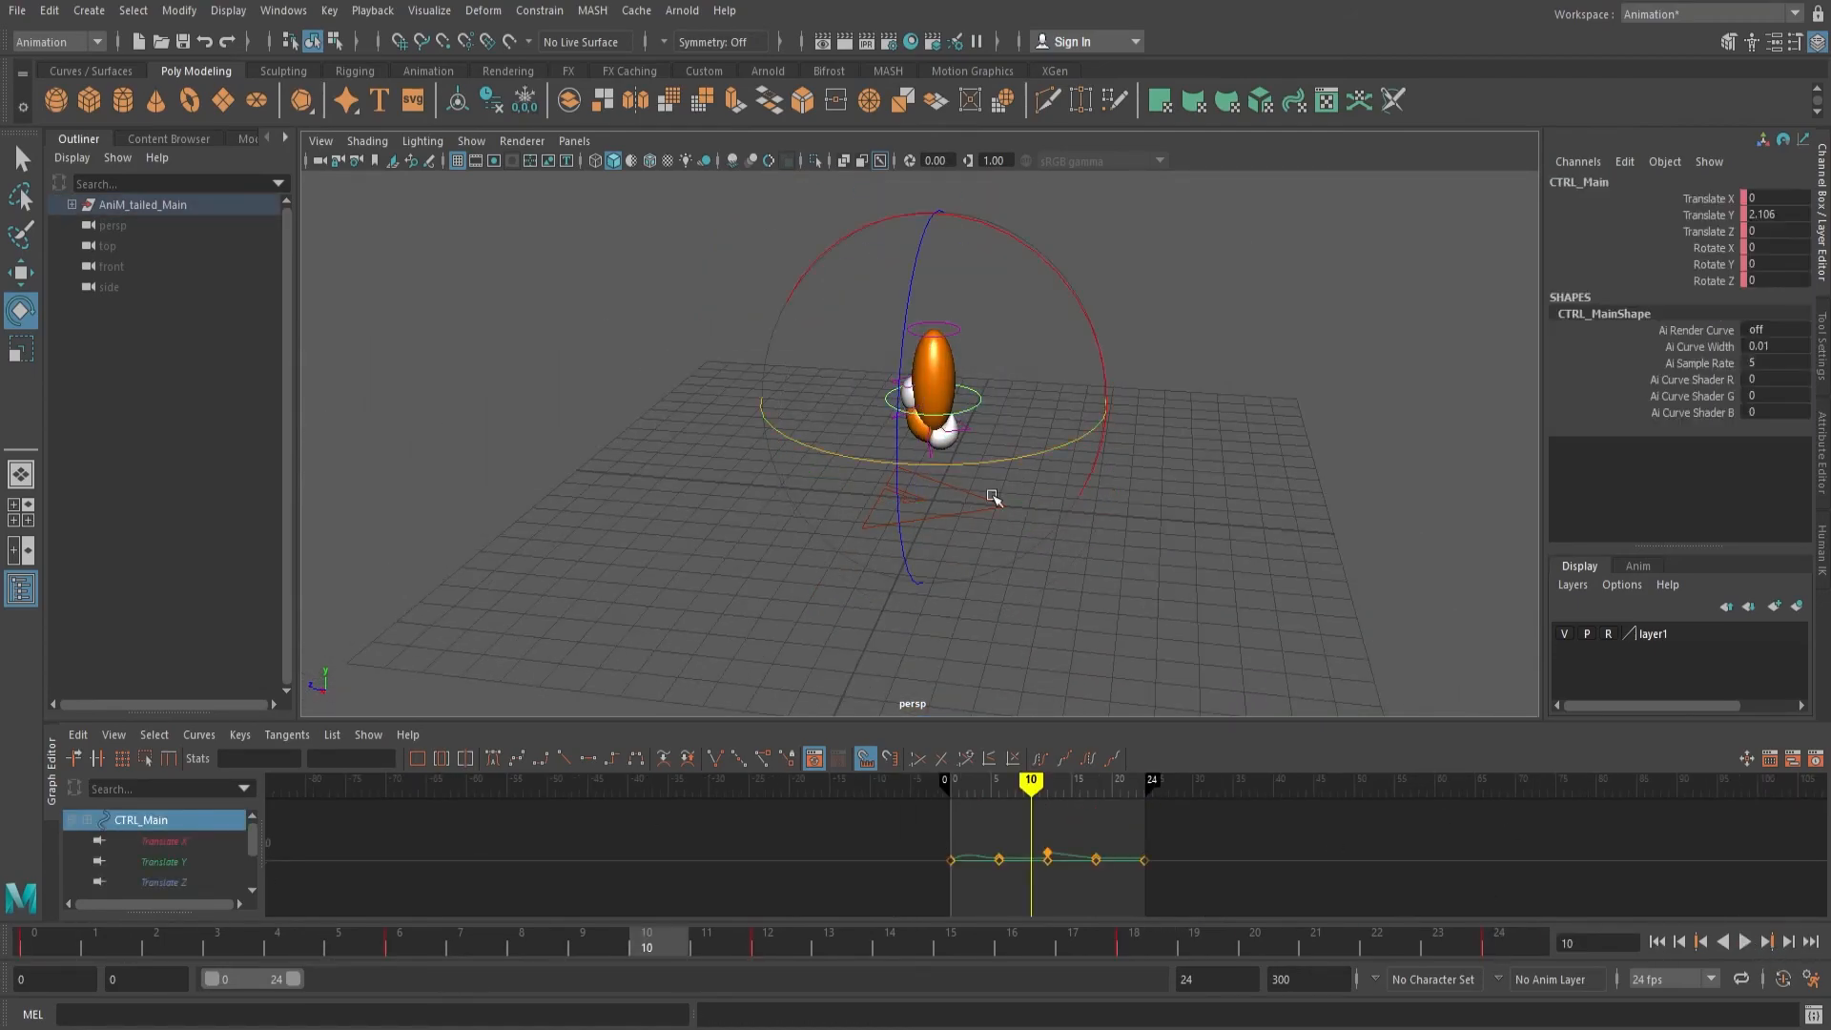
scroll(744, 852, "up", 6)
left_click_drag(728, 847, 756, 879)
key("Delete")
left_click_drag(1401, 906, 1402, 906)
key("Delete")
key("ctrl+z")
scroll(1177, 850, "down", 6)
Apply spline tangents to all CTRL_Main keys, isolate its Translate Y curve, and play back the bounce.
left_click_drag(768, 817, 1340, 895)
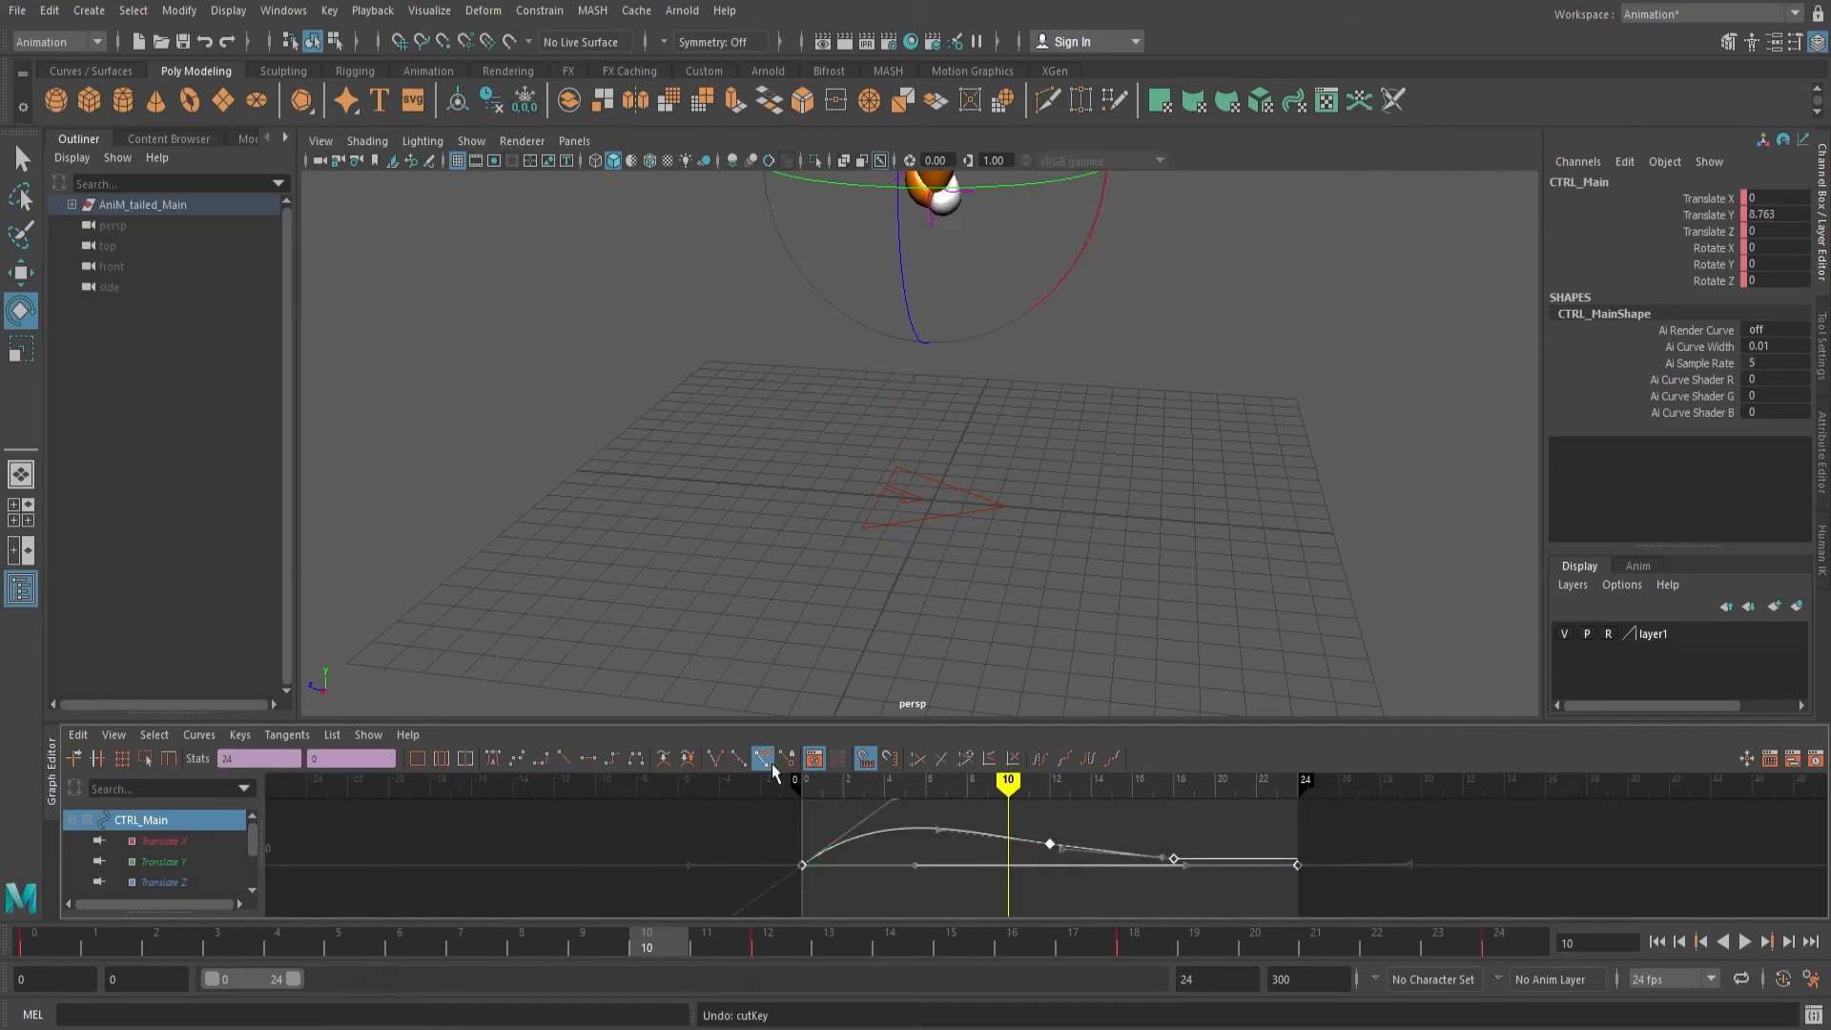
left_click(517, 760)
left_click(136, 862)
left_click(1740, 942)
left_click(1741, 942)
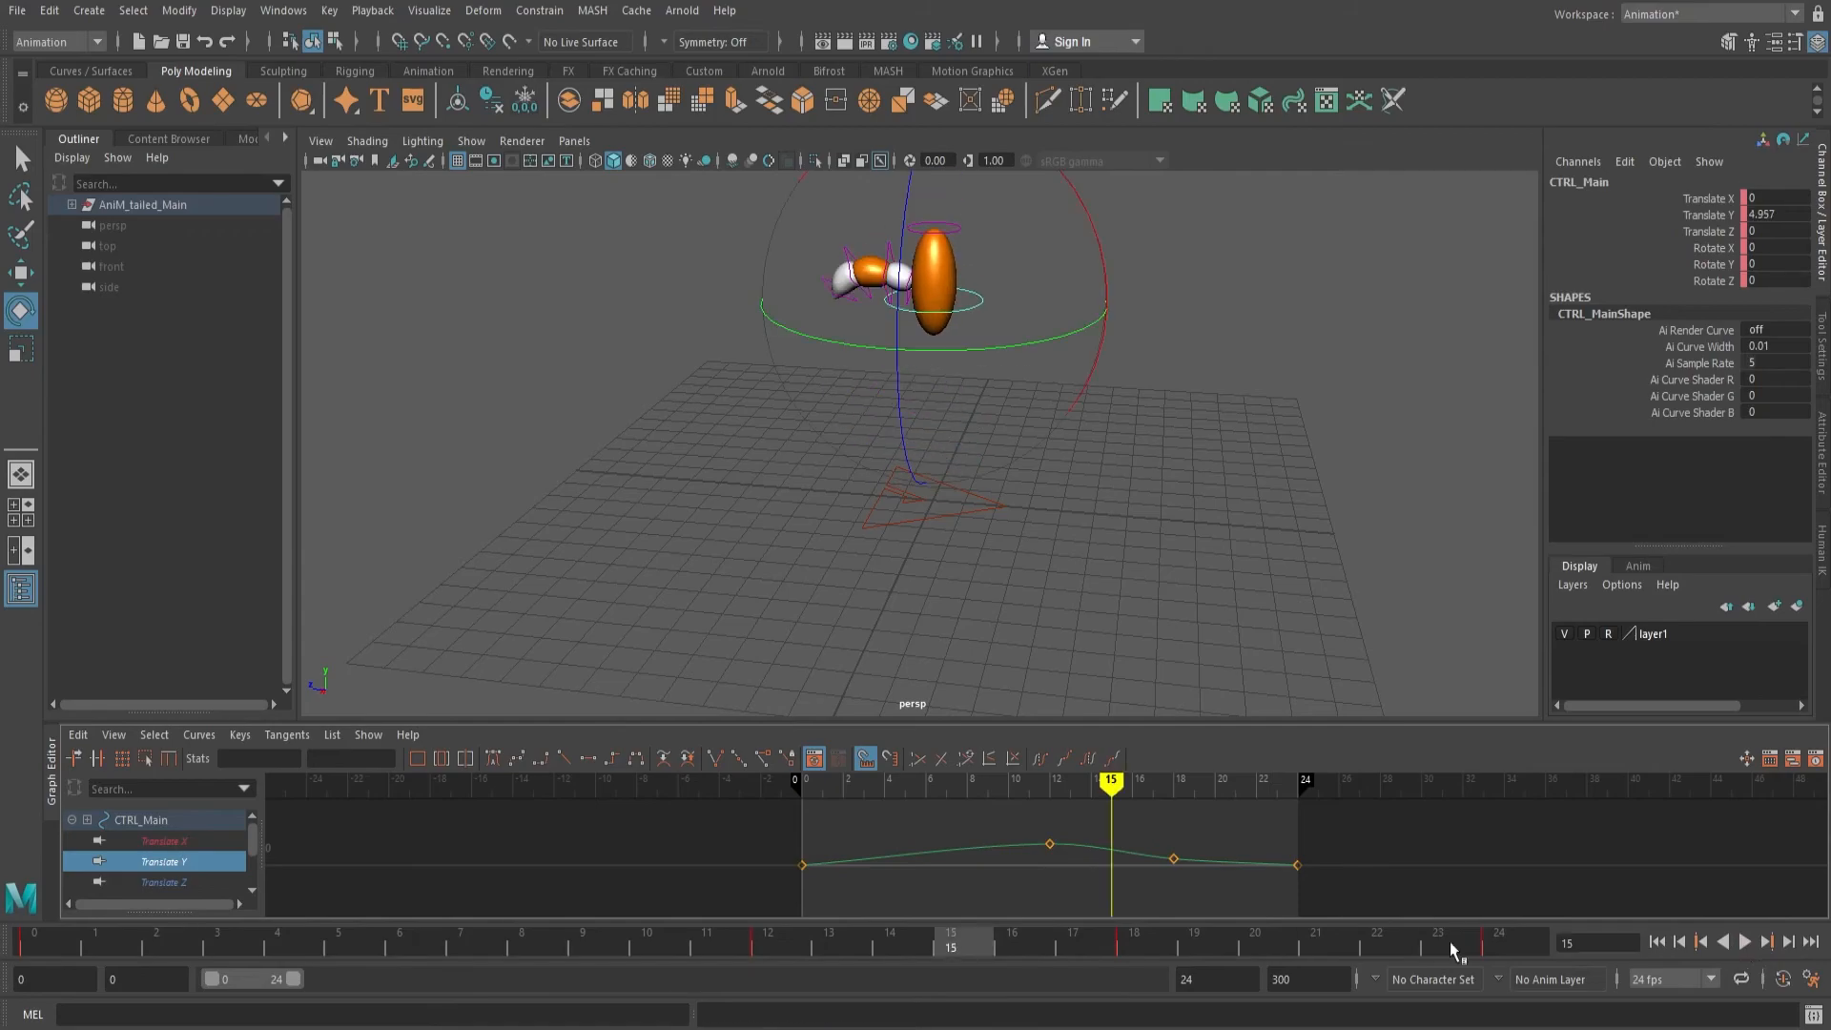
Select all the rig controls, give all their keys spline tangents, and play back the animation.
scroll(476, 501, "down", 3)
left_click_drag(739, 224, 1200, 499)
scroll(1097, 848, "down", 10)
left_click_drag(901, 809, 1178, 906)
left_click(1743, 949)
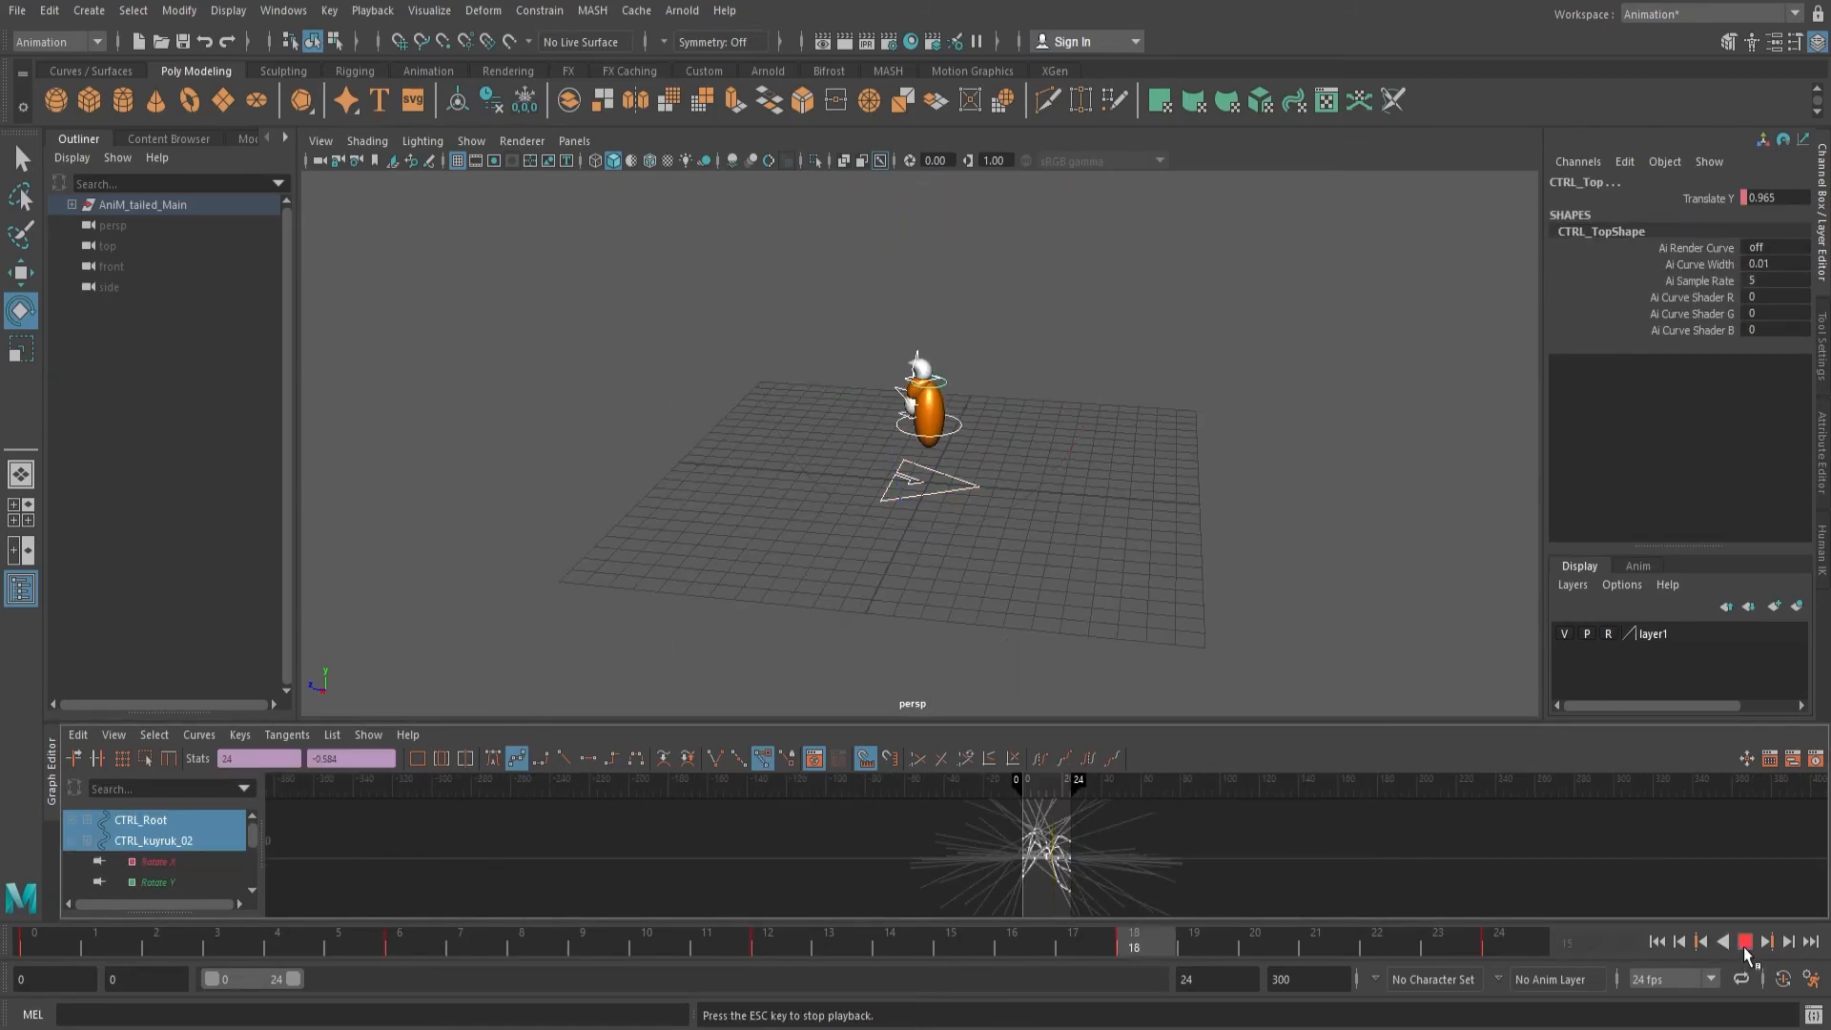
left_click(1742, 949)
Shorten the playback range to end at frame 23, play the loop, and show the Channel Box.
left_click_drag(1082, 784, 1079, 784)
left_click(1742, 950)
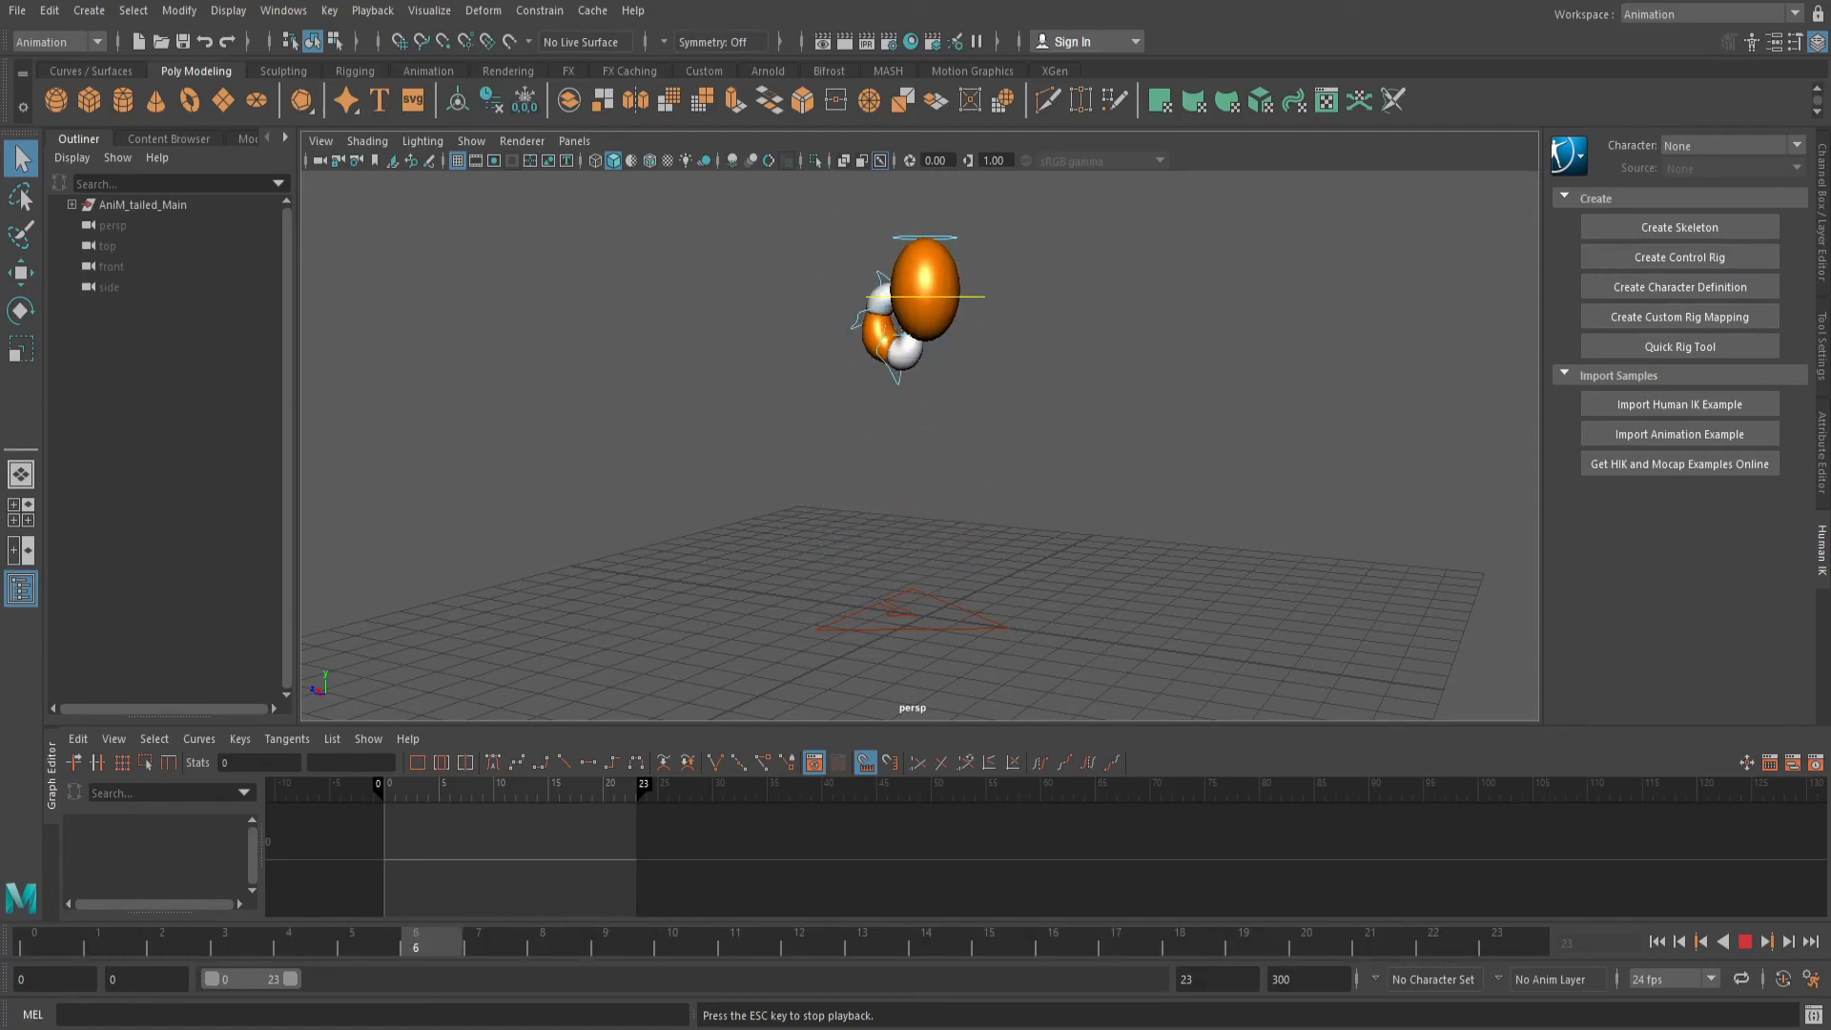
left_click(1821, 214)
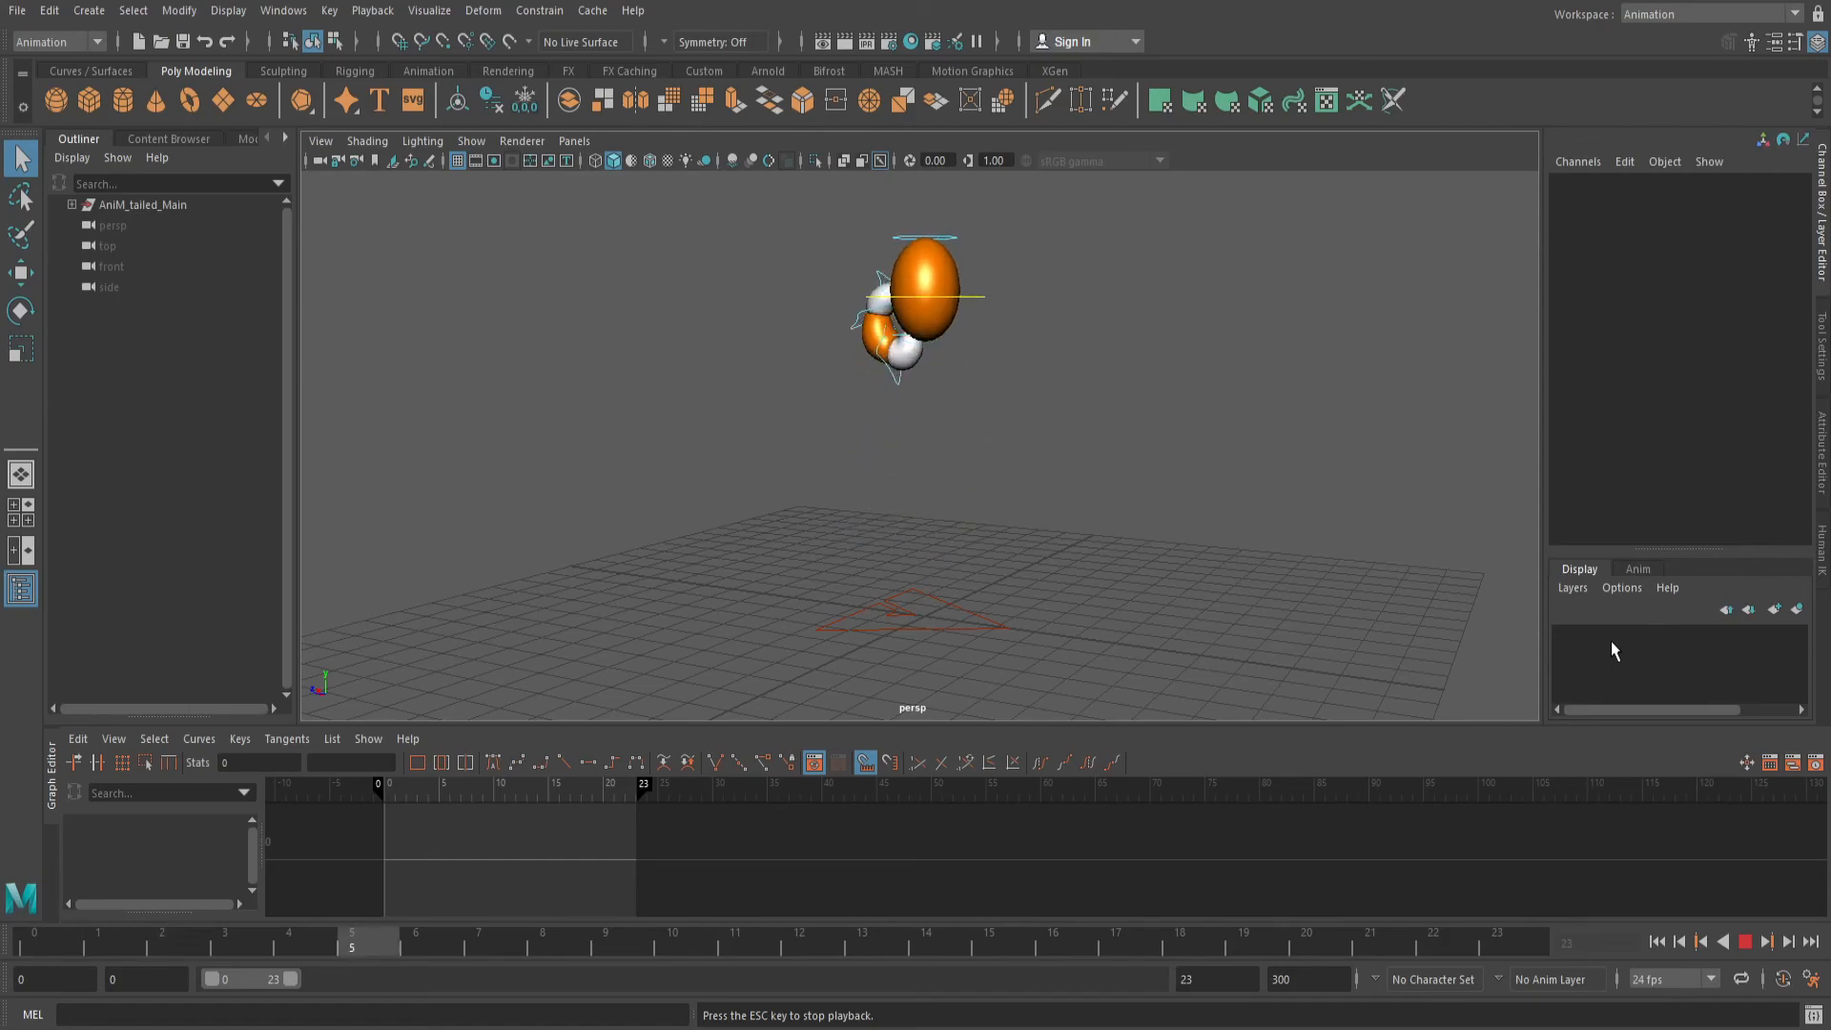